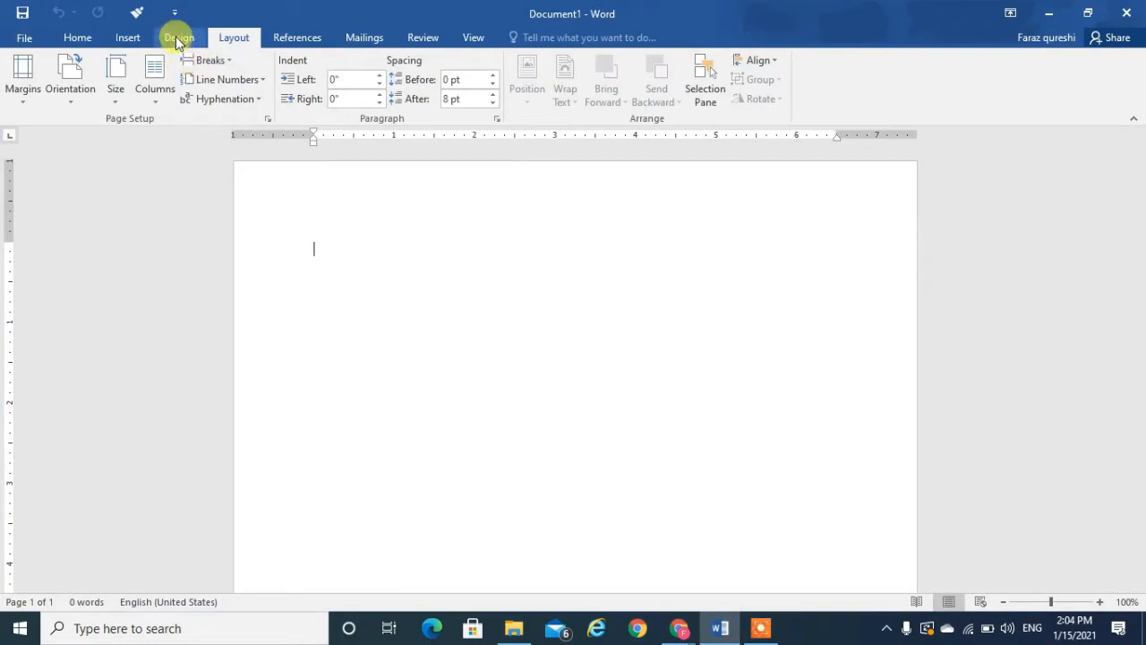
left_click(177, 36)
left_click(1081, 90)
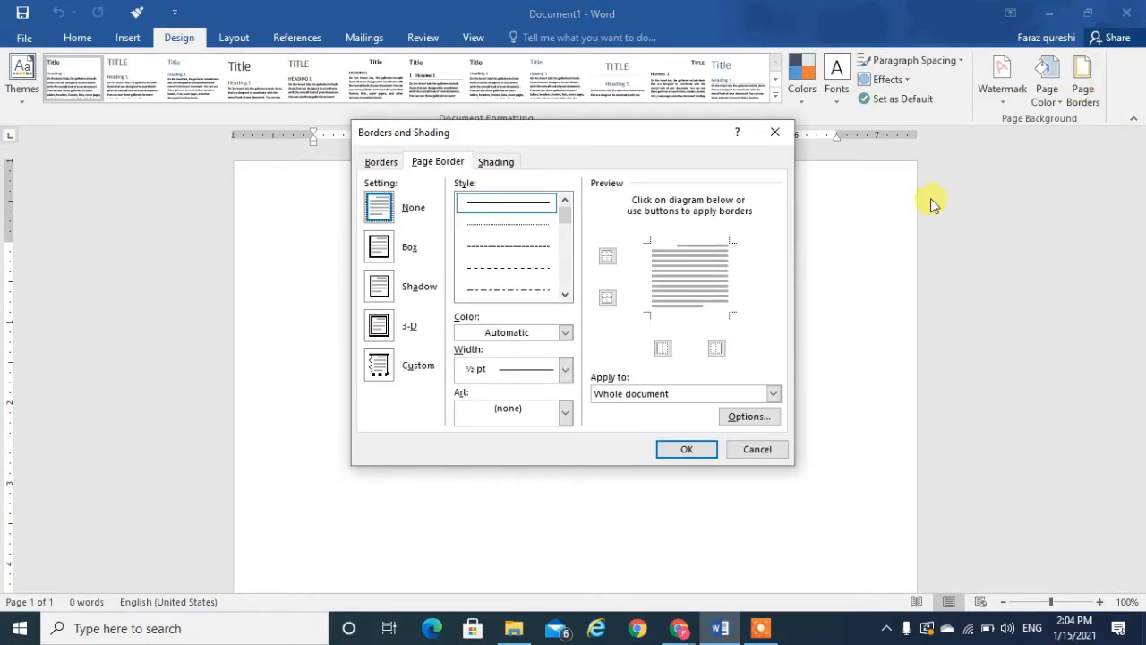
left_click(758, 450)
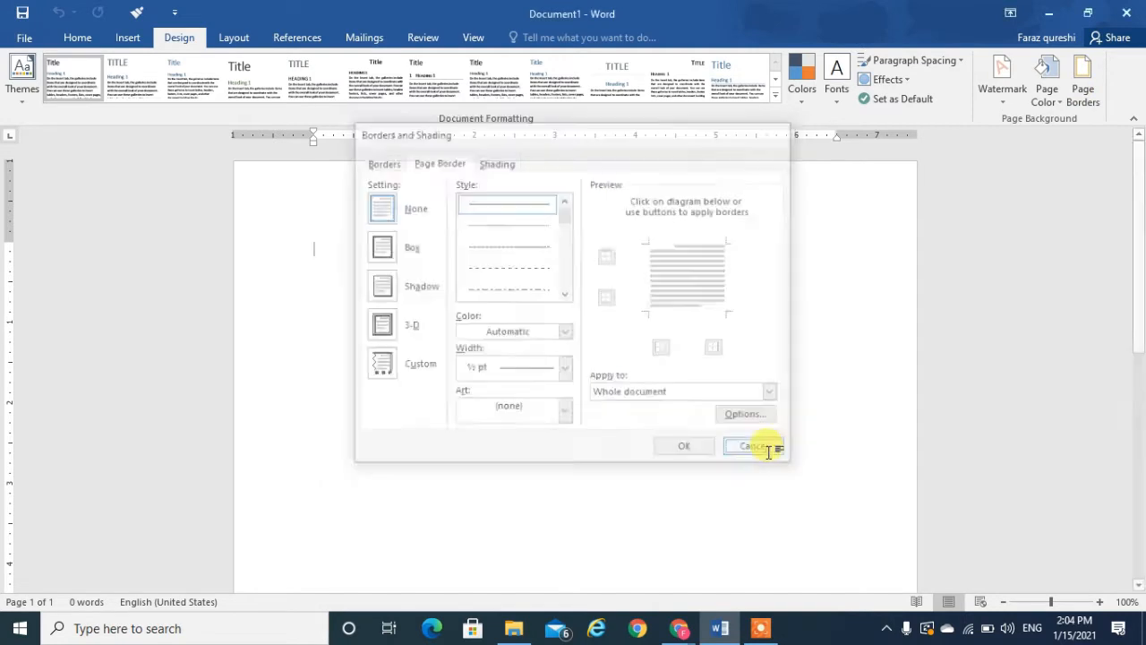
Generate placeholder paragraphs in the blank document with the =rand() function
left_click(229, 38)
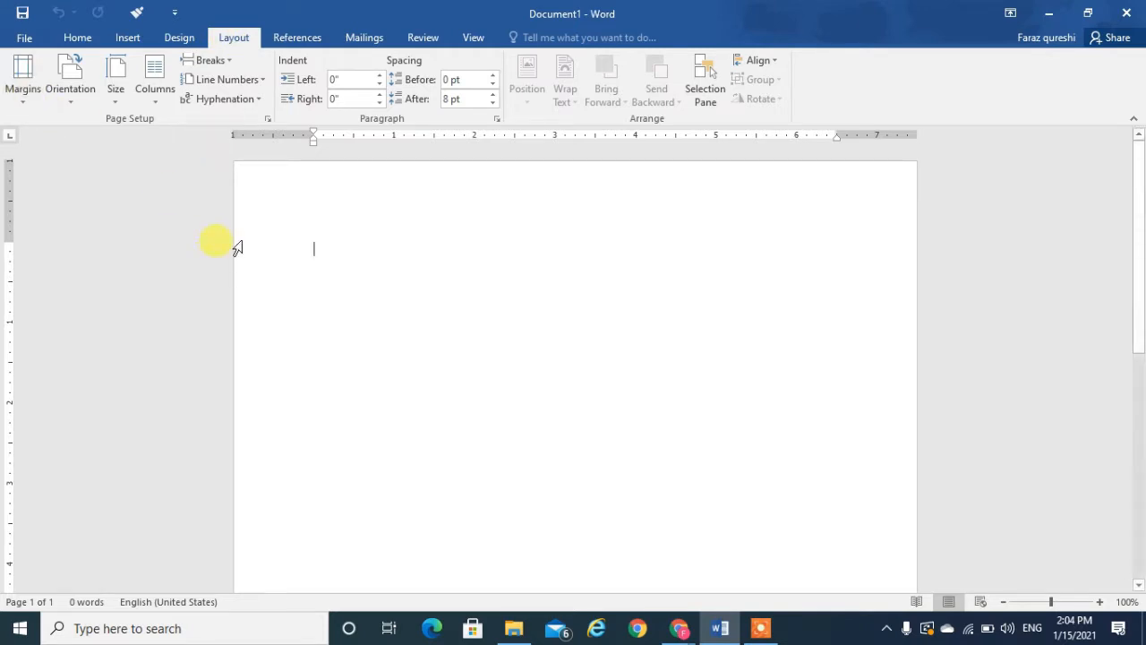
type("=rand")
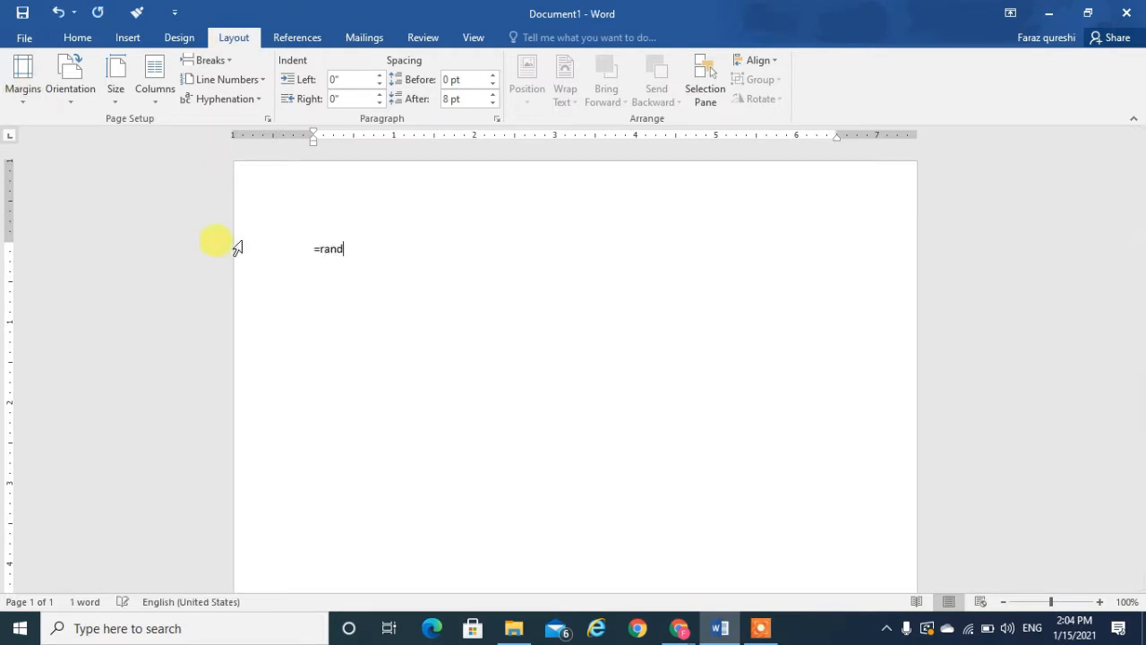
type("()")
key("Return")
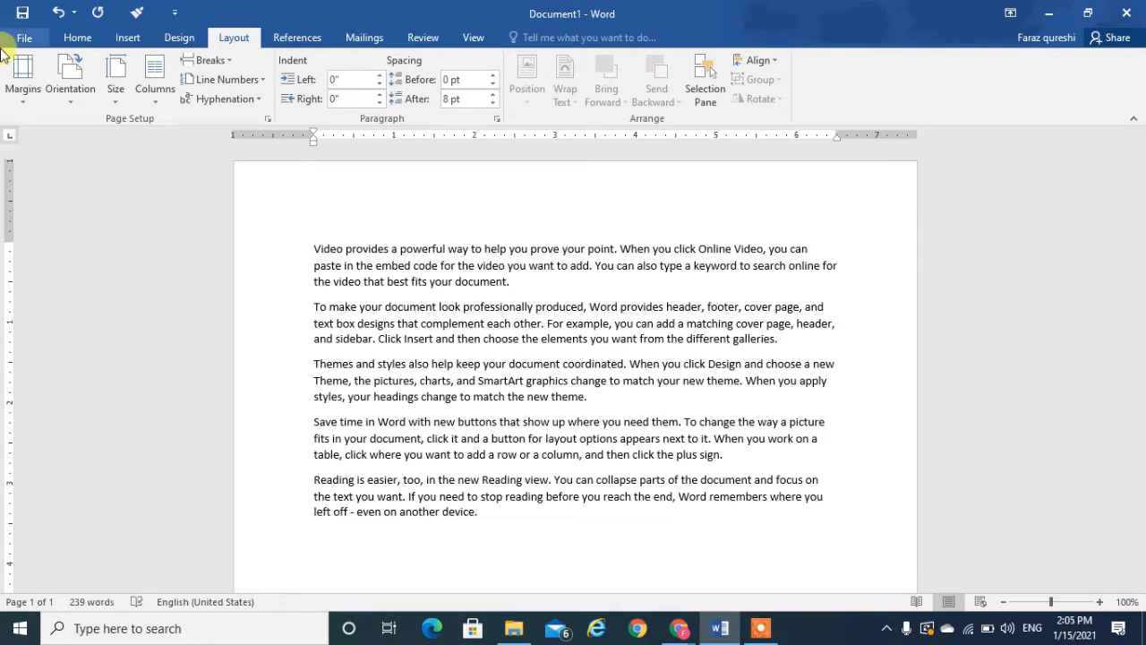
Try the Normal margin preset on the document, followed by the Narrow preset
left_click(22, 77)
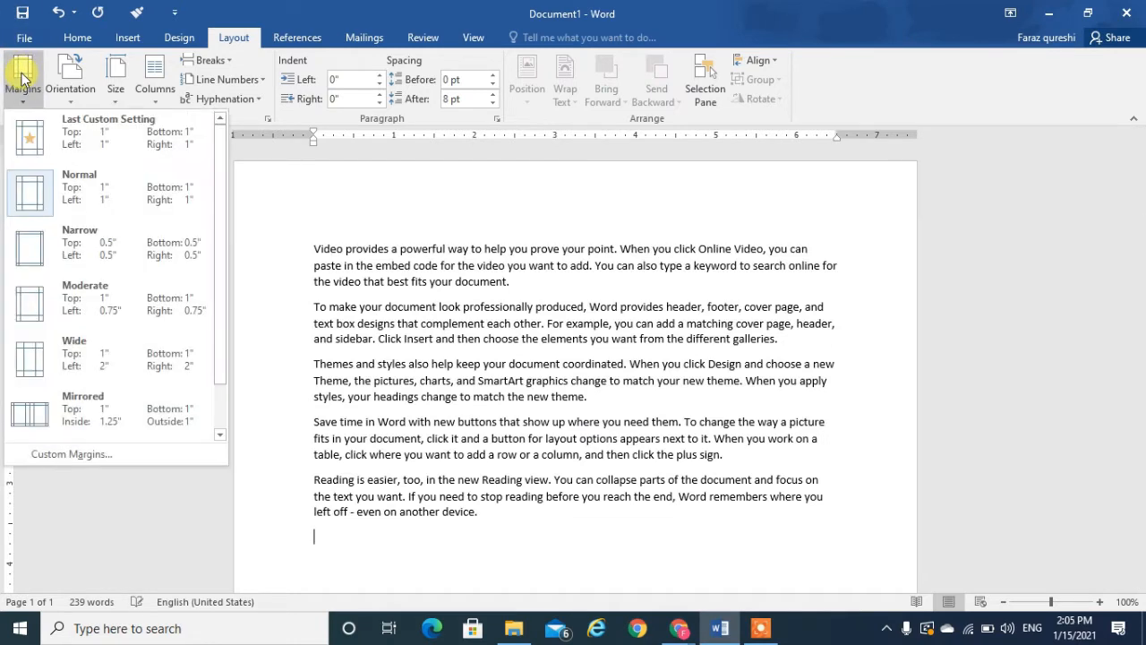
left_click(84, 214)
left_click(33, 84)
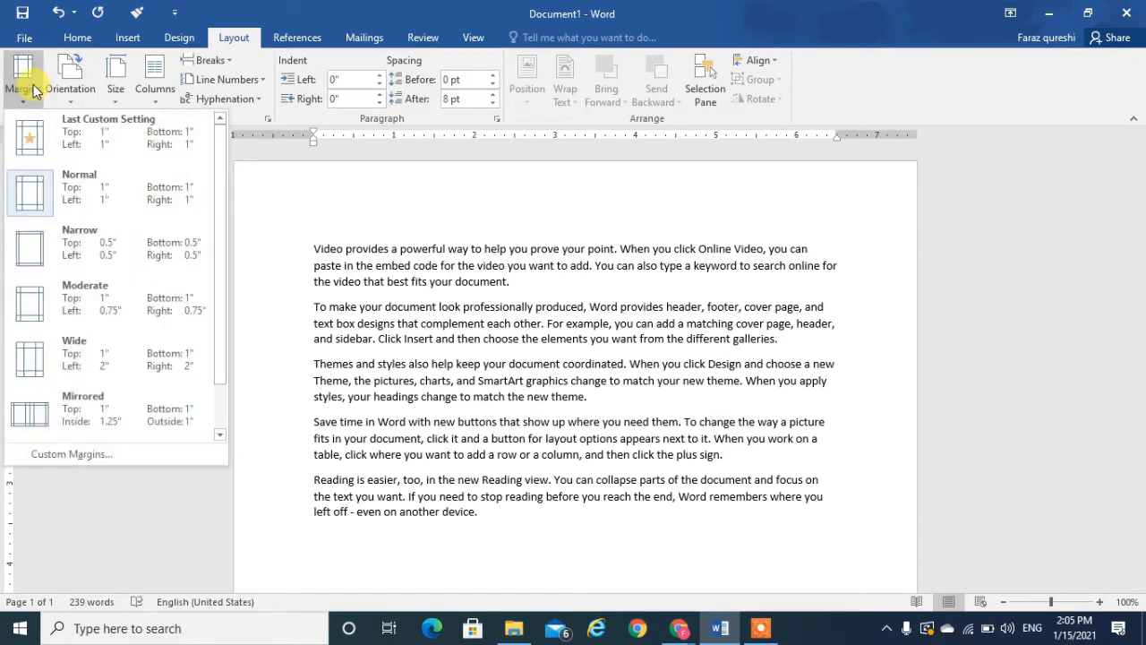
left_click(131, 263)
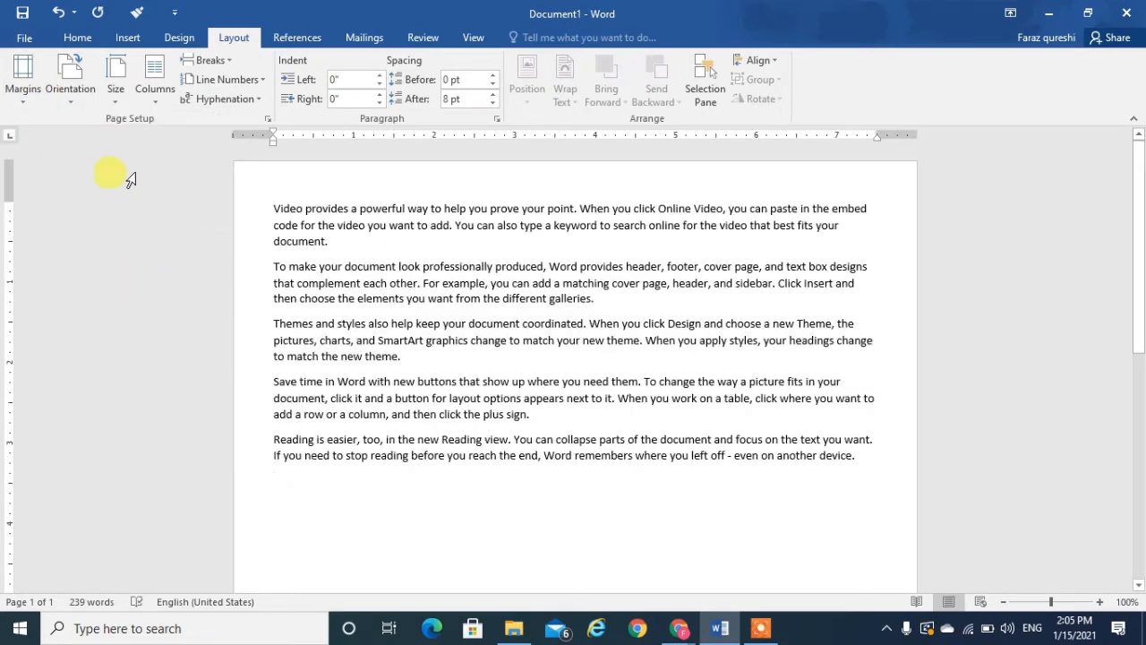
Try the Moderate margin preset on the document
left_click(22, 76)
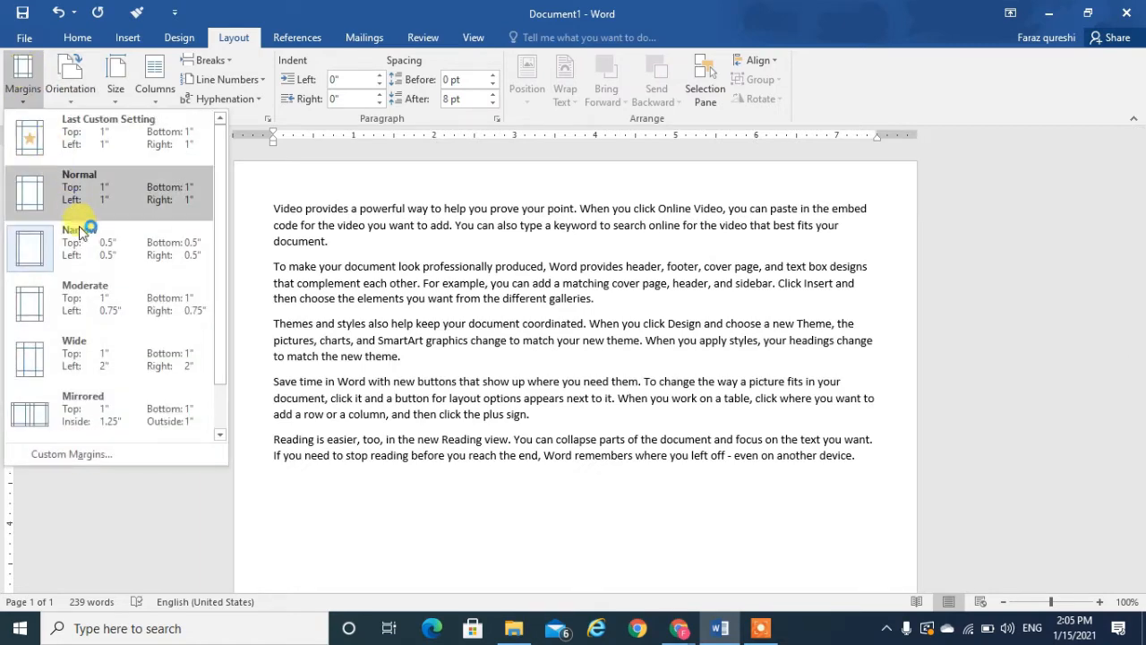
left_click(103, 309)
left_click(93, 307)
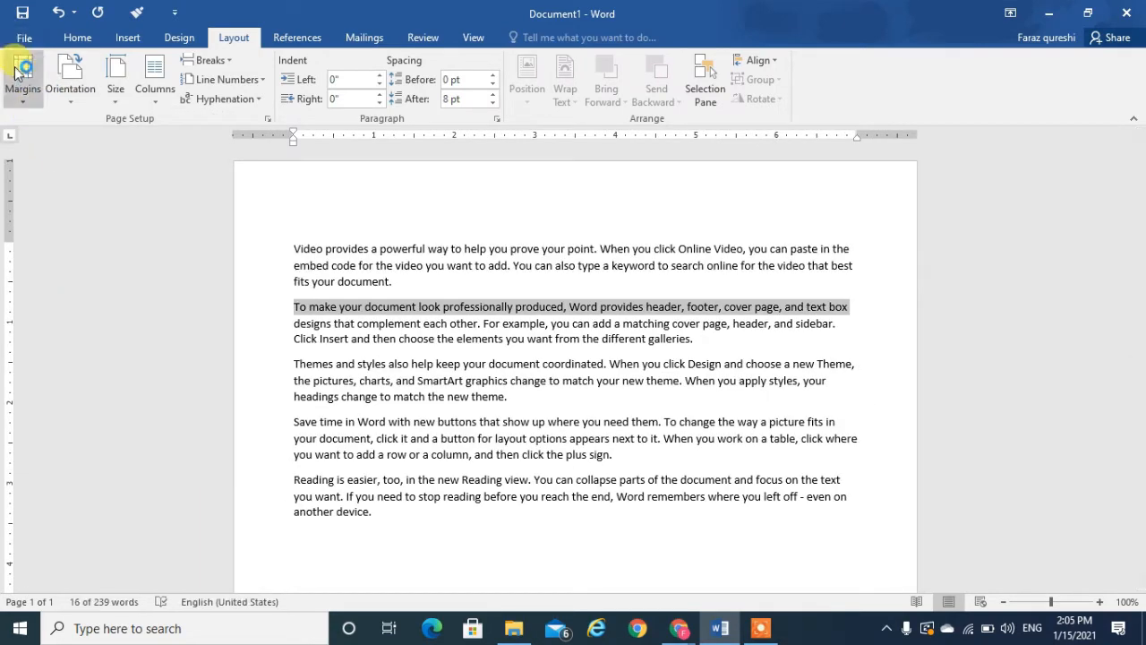
Try the Wide margin preset on the document, followed by the Mirrored preset
left_click(22, 76)
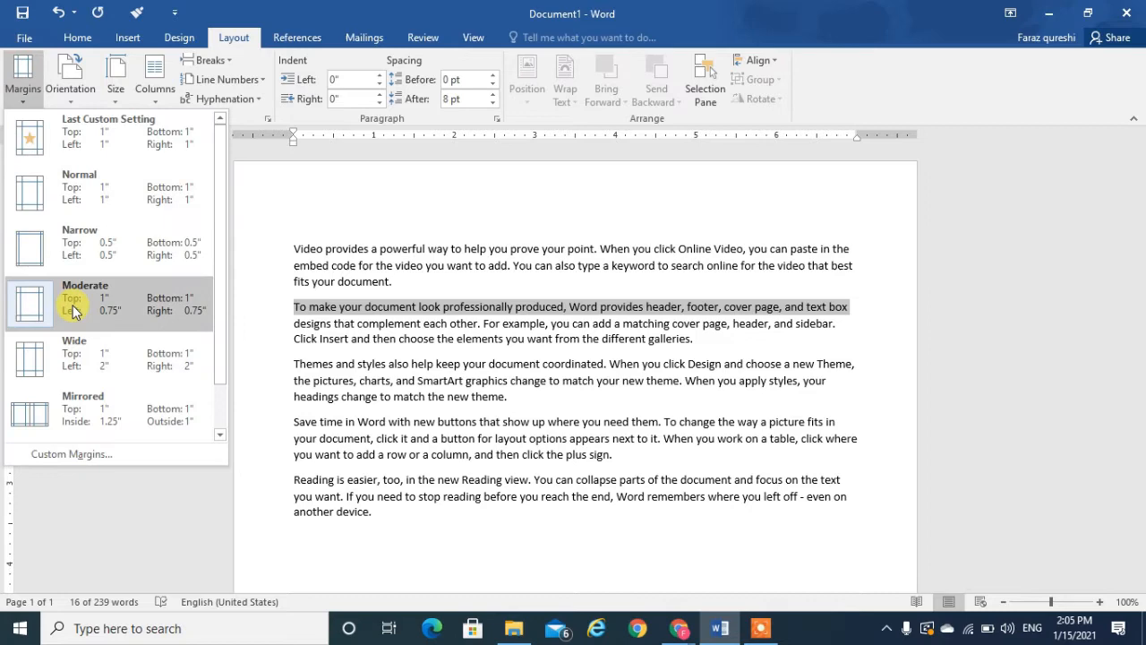
left_click(40, 360)
left_click(22, 72)
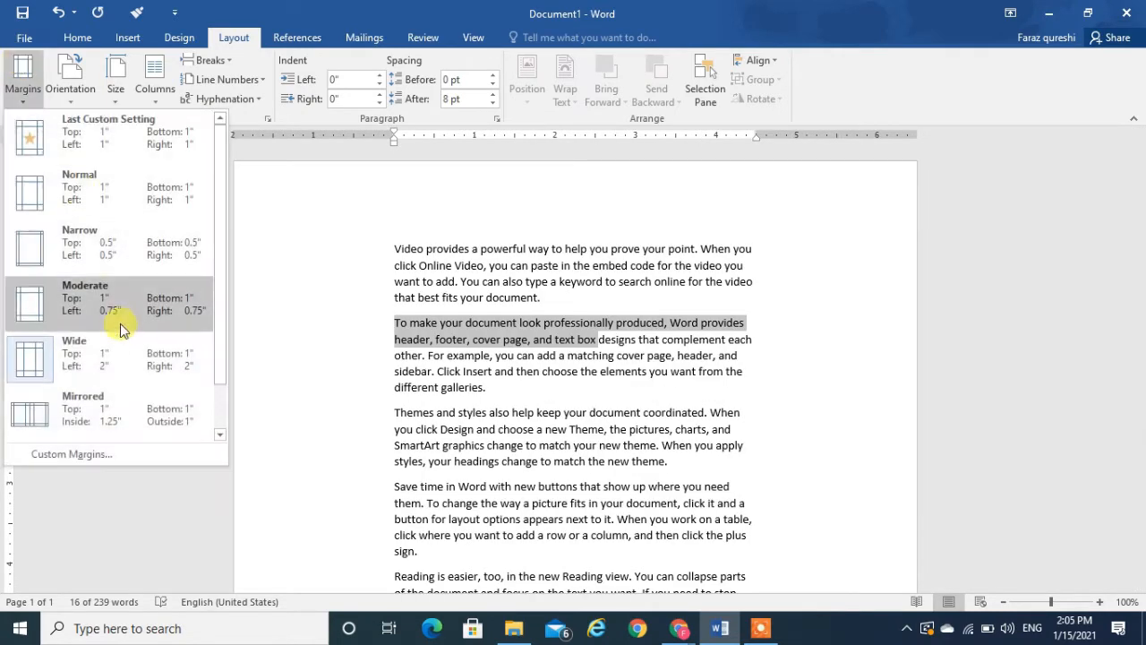
left_click(110, 398)
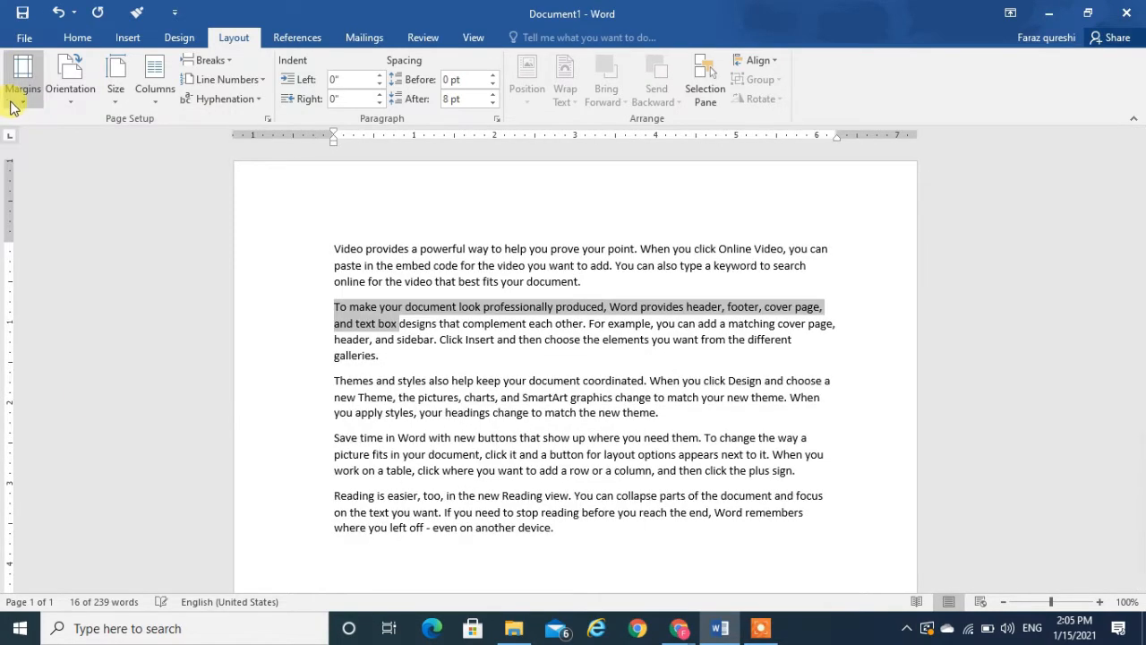
Apply the Office 2003 Default margin preset to the document and deselect the text
left_click(16, 96)
left_click_drag(225, 302, 224, 397)
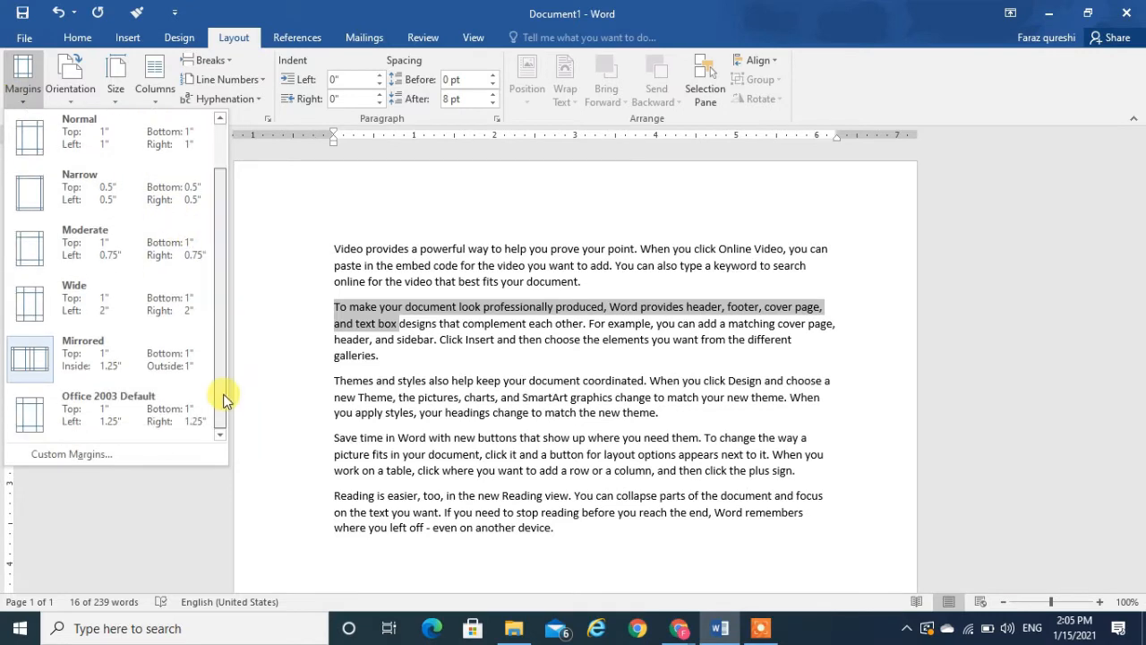
left_click(137, 417)
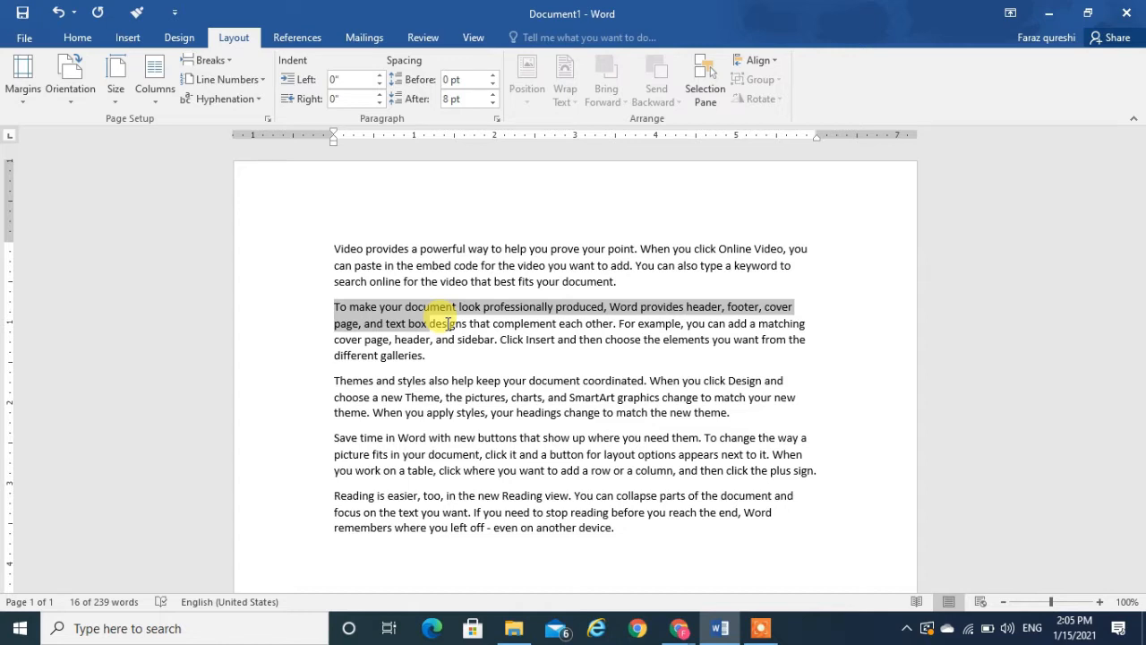
left_click(589, 296)
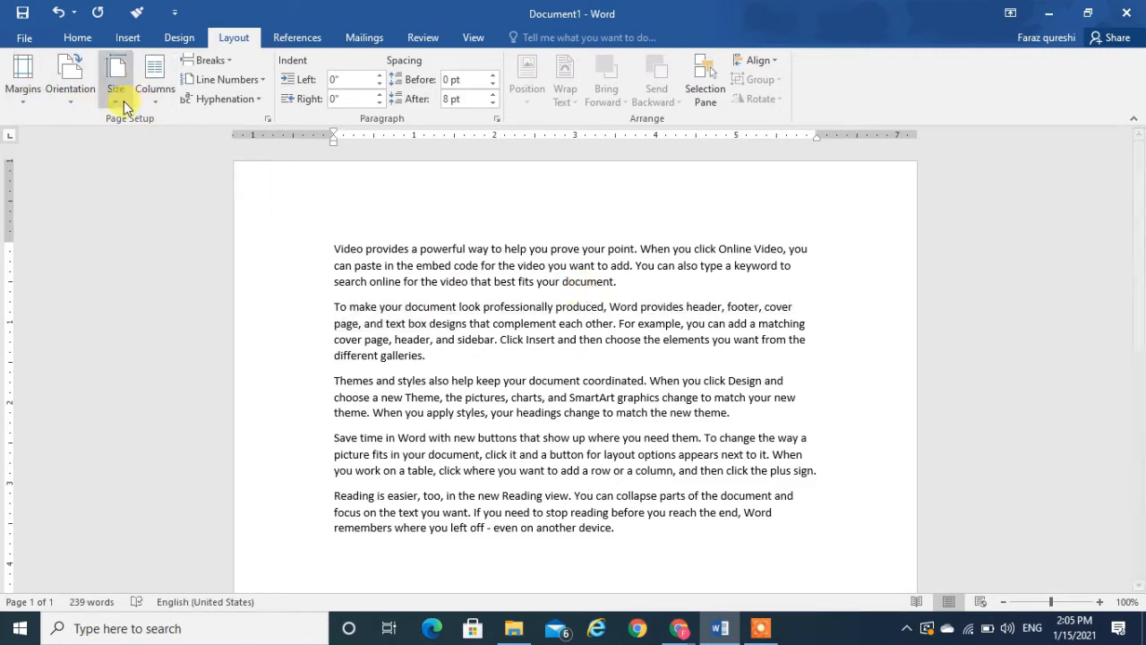
Change the page orientation of the document to Landscape
left_click(75, 95)
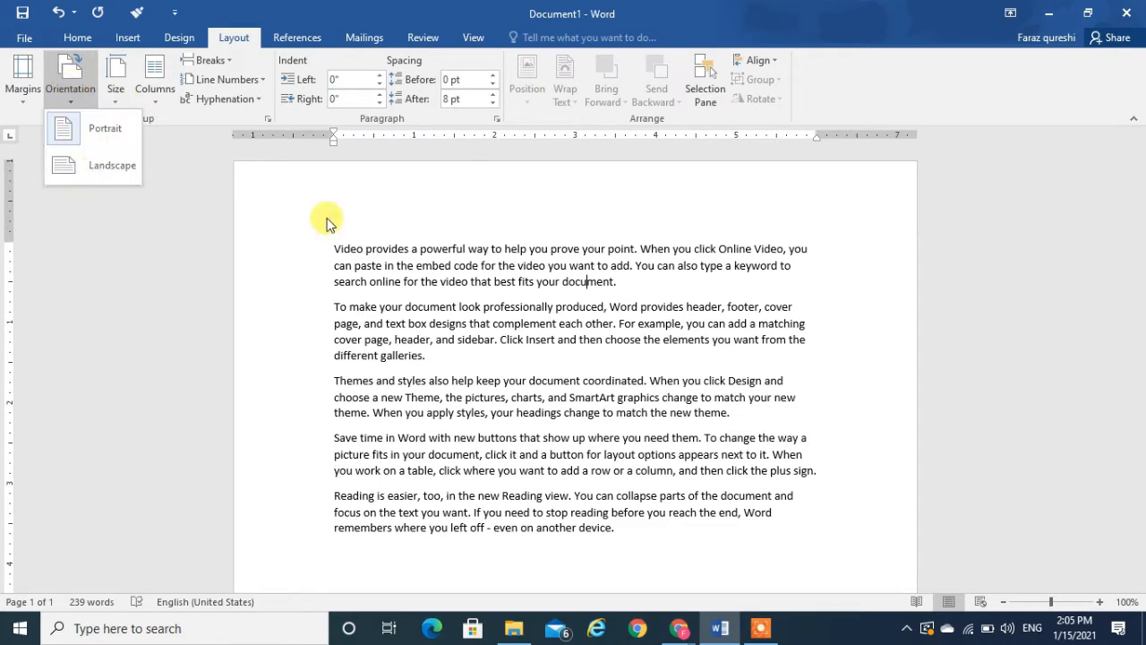
left_click(324, 219)
left_click(70, 89)
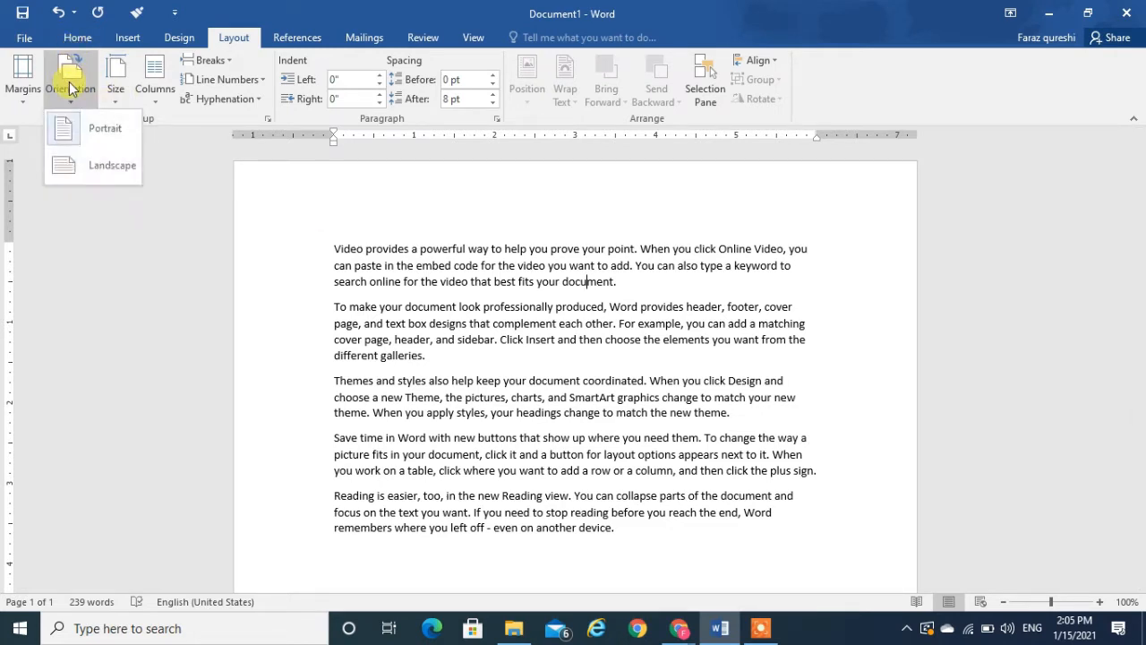
left_click(99, 168)
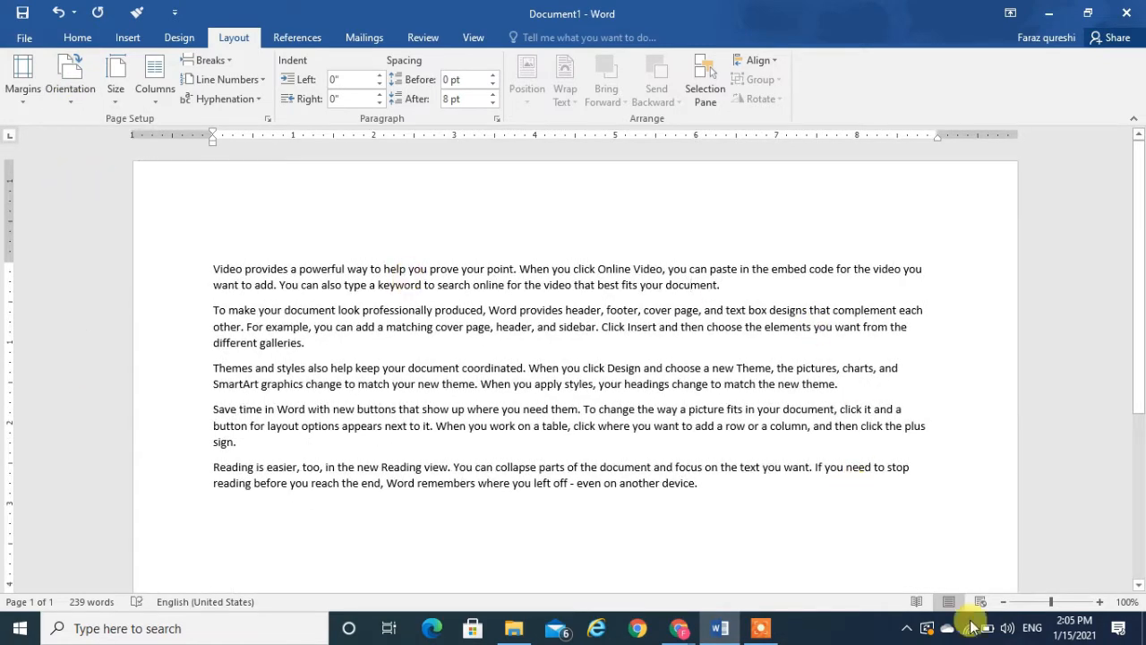
Return the page orientation to Portrait with the whole page in view
left_click(1004, 602)
left_click(1004, 602)
left_click(1008, 602)
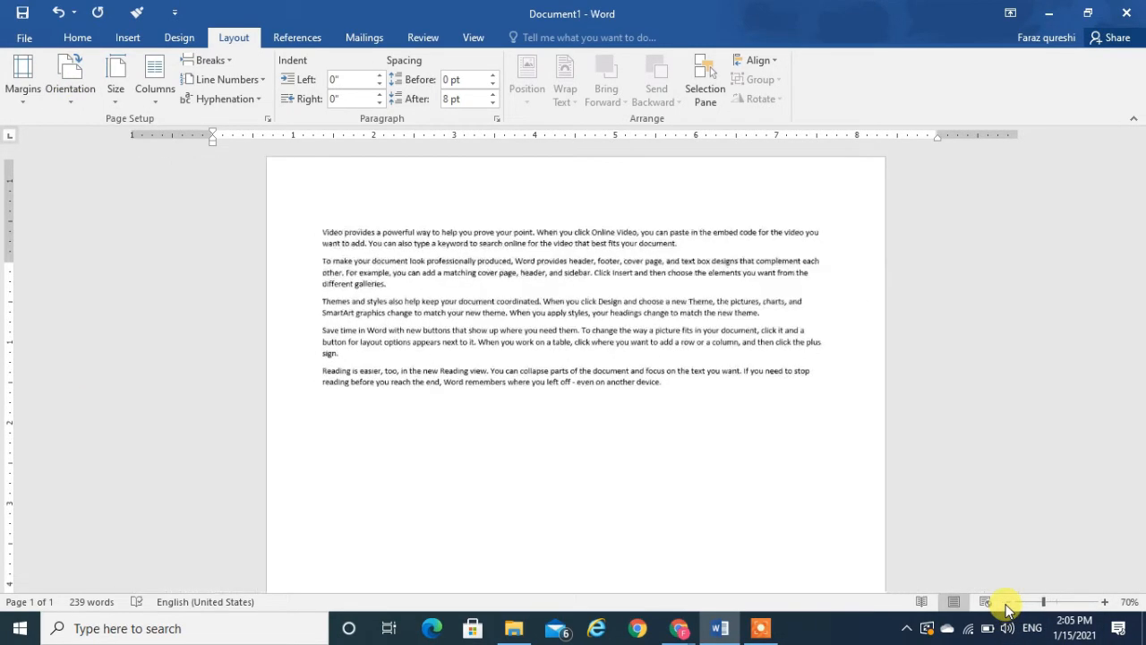
left_click(1008, 602)
left_click(1008, 602)
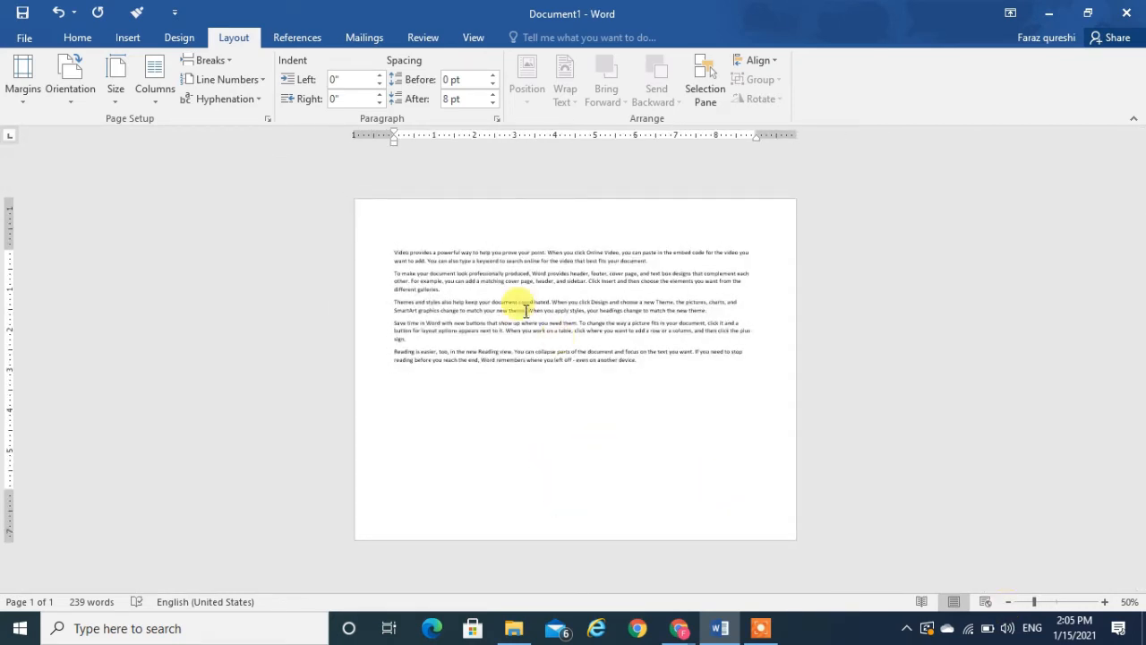
left_click(81, 87)
left_click(92, 142)
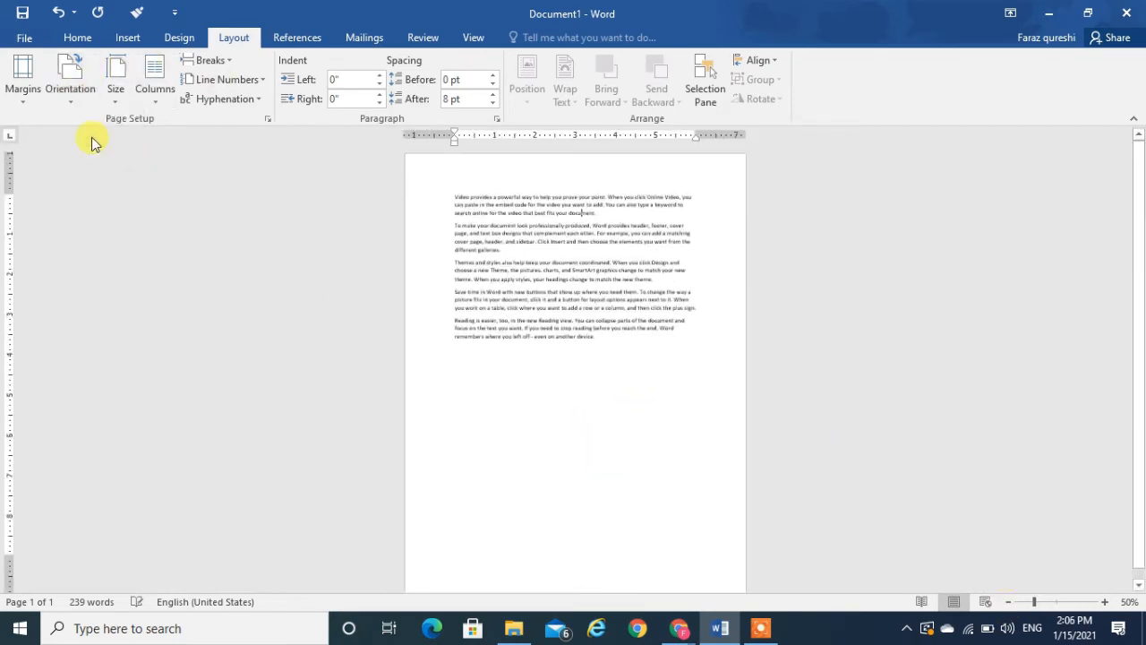
Switch the page orientation to Landscape again for comparison
left_click(79, 91)
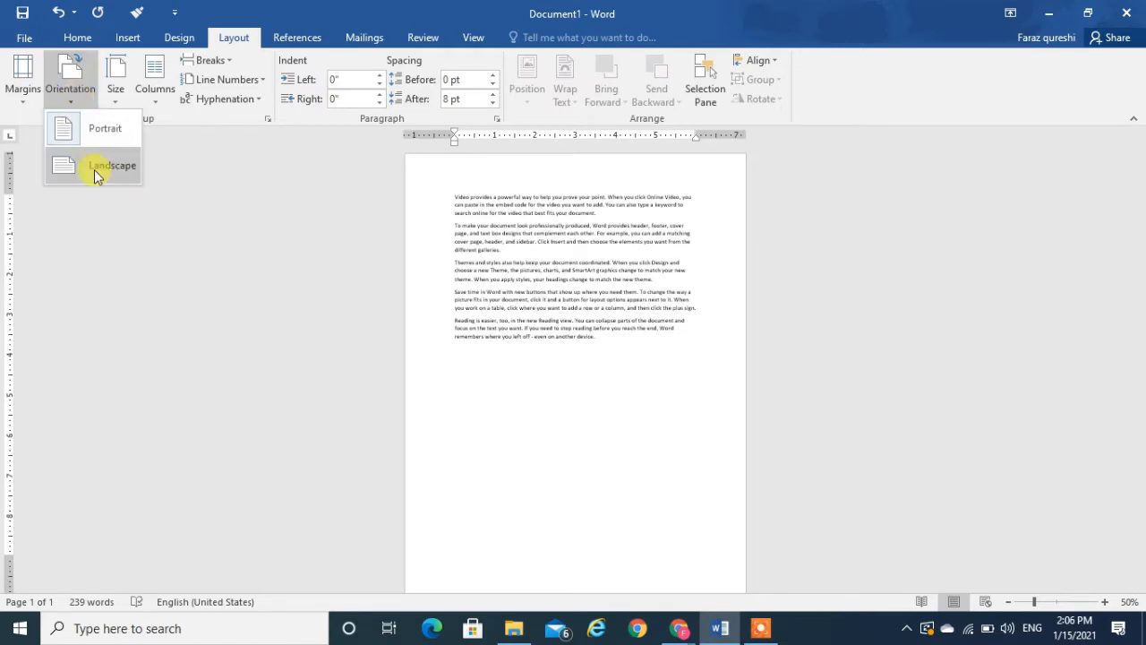
left_click(94, 170)
left_click(89, 177)
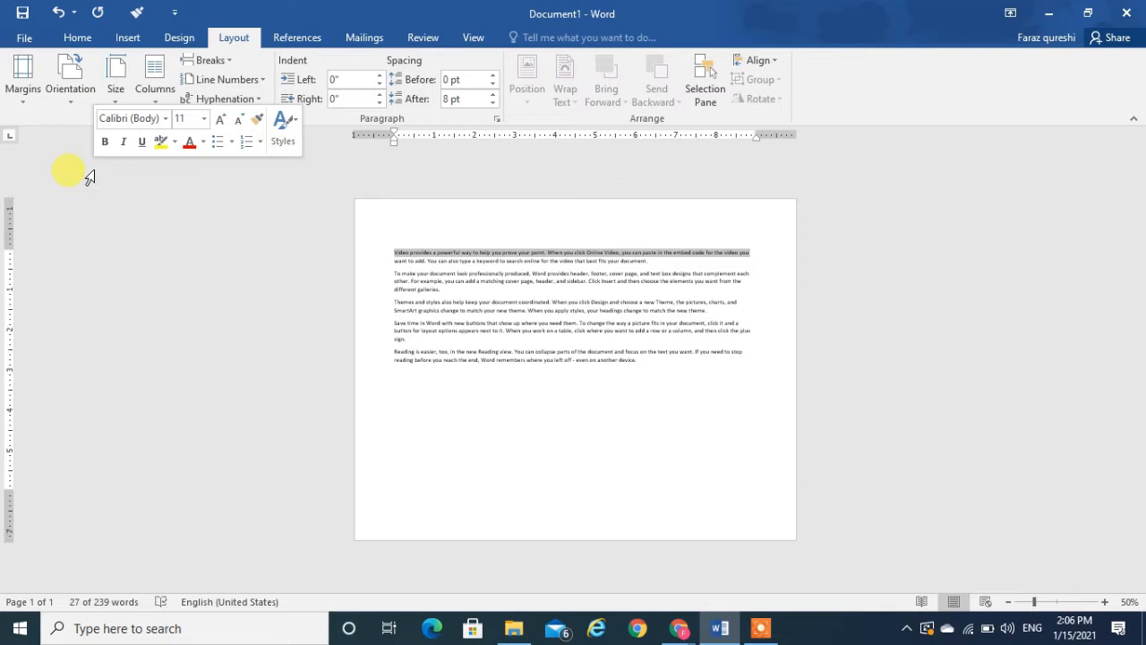
Set the page orientation back to Portrait and deselect the first line of text
left_click(76, 89)
left_click(88, 134)
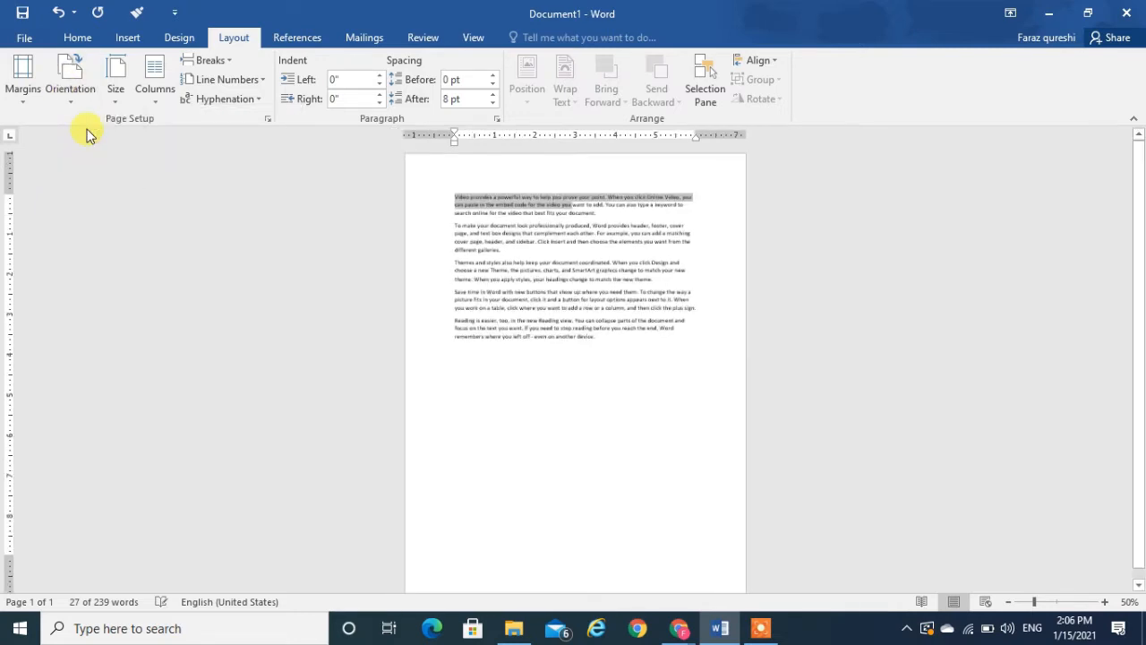
left_click(511, 250)
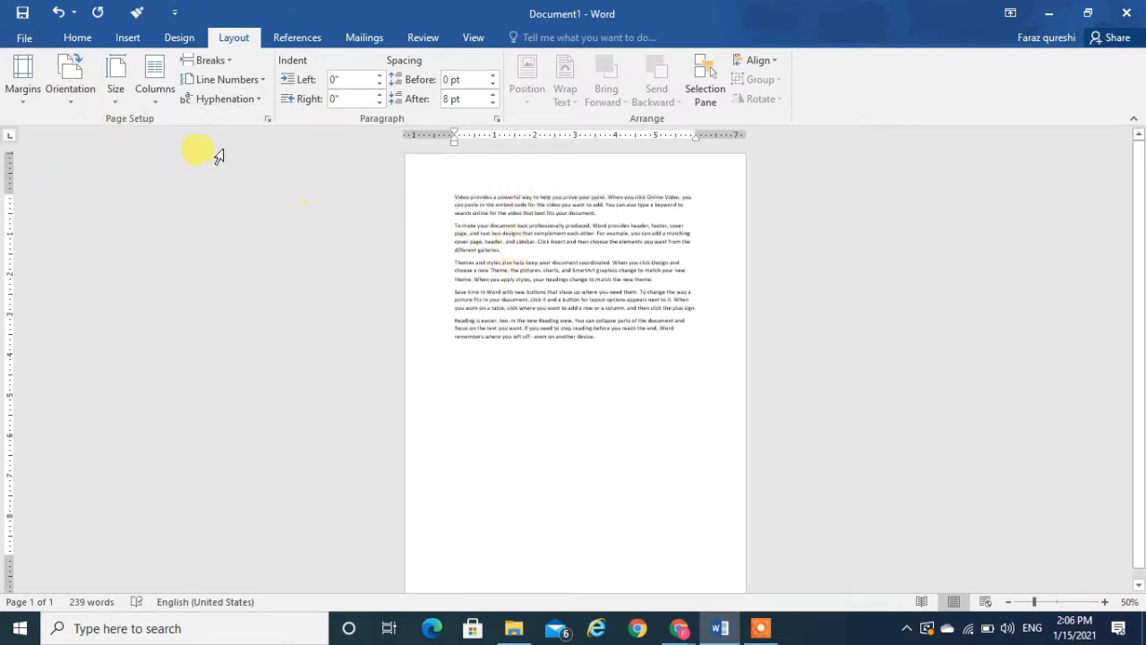
Try the A4 paper size on the document, followed by the Legal size
left_click(106, 93)
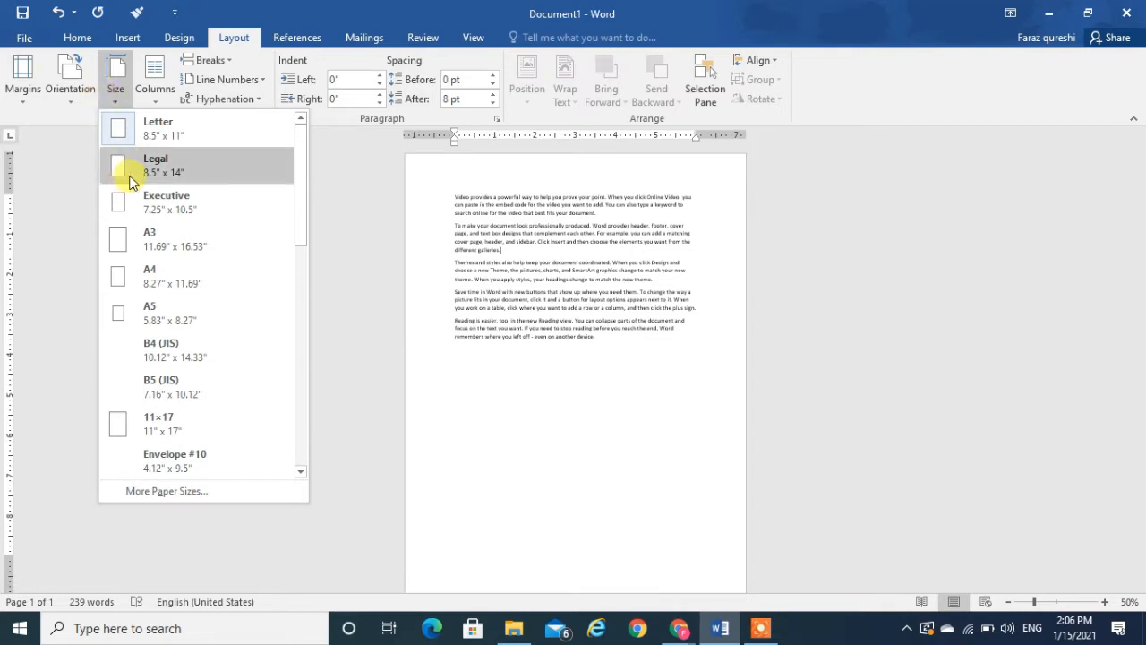
left_click(166, 276)
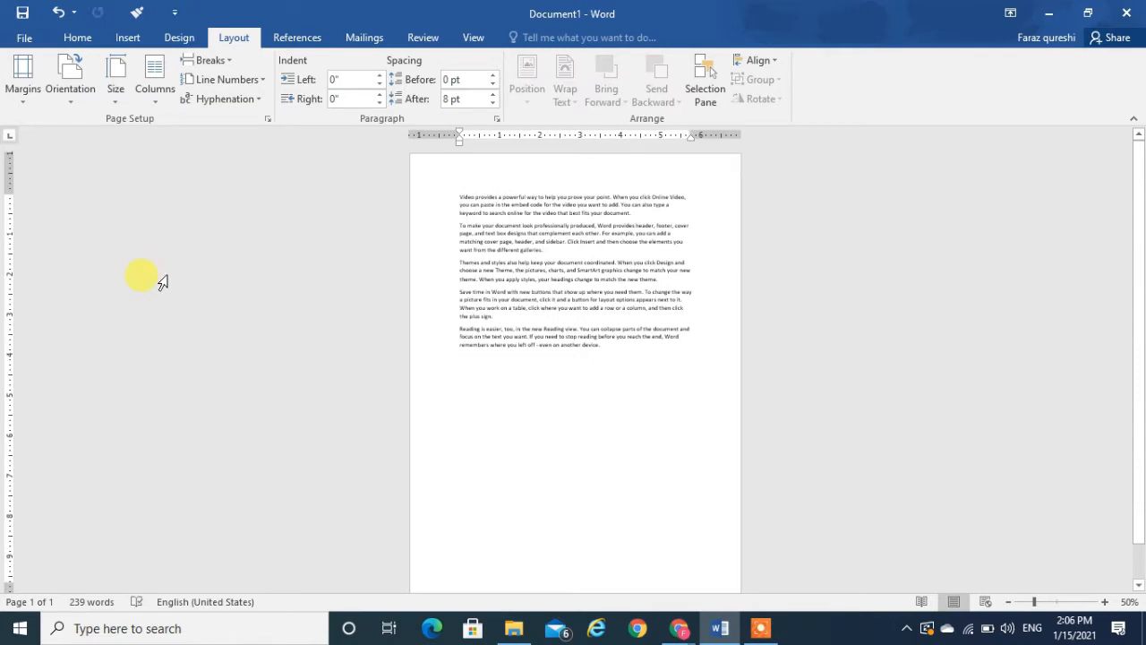
left_click(116, 95)
left_click(148, 166)
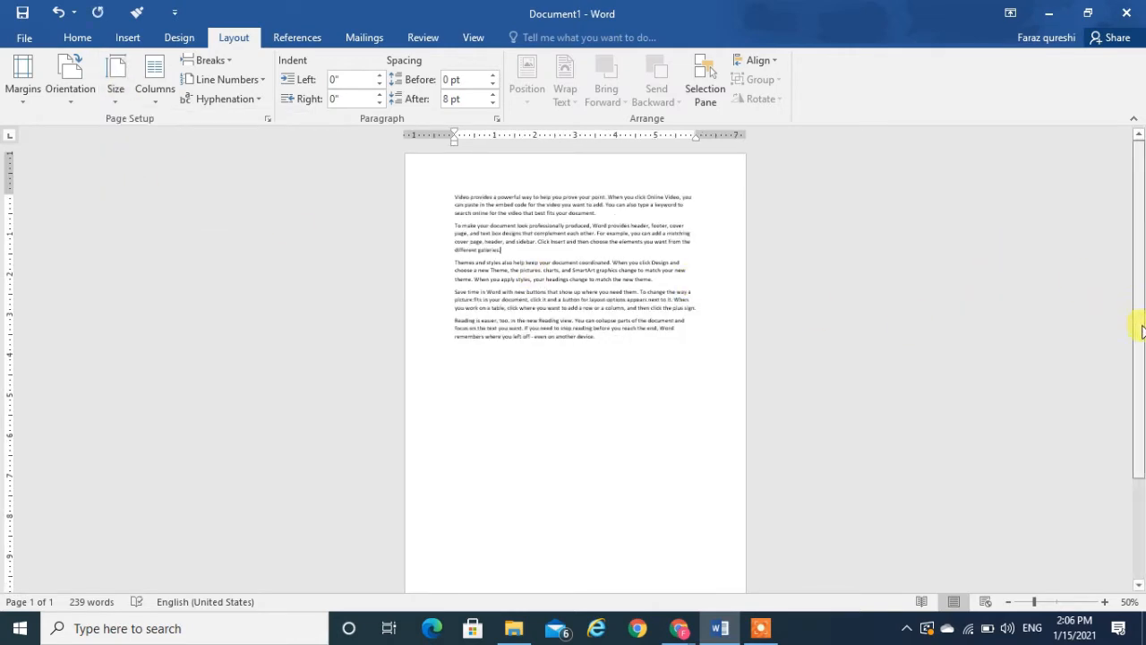
left_click_drag(1141, 314, 1138, 242)
left_click(116, 79)
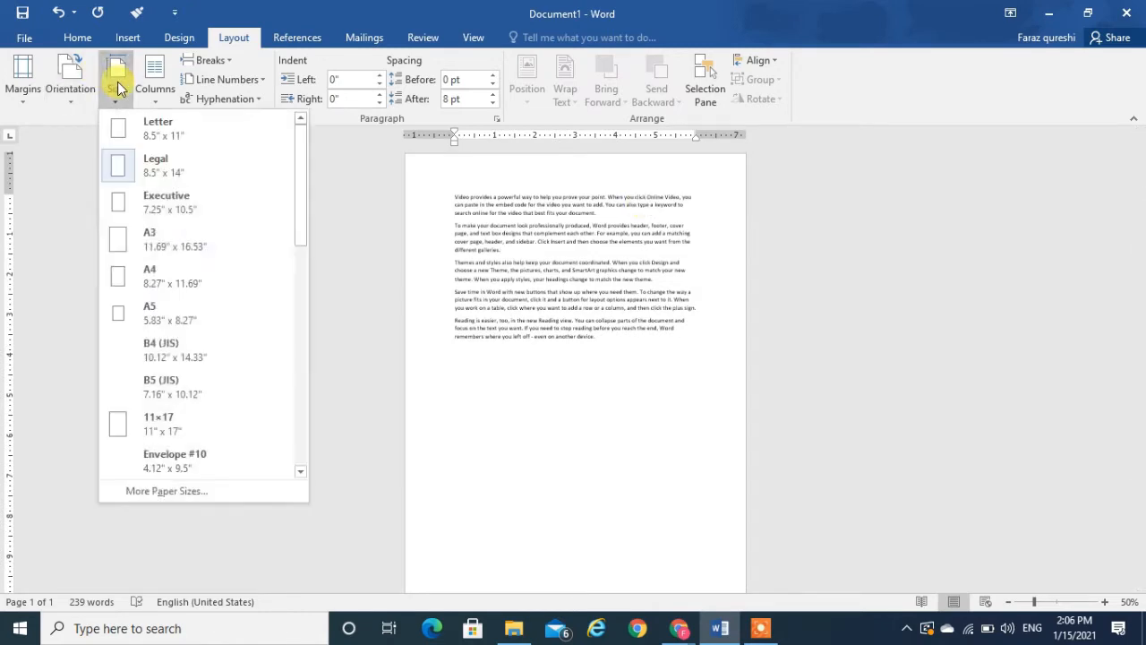
left_click(162, 156)
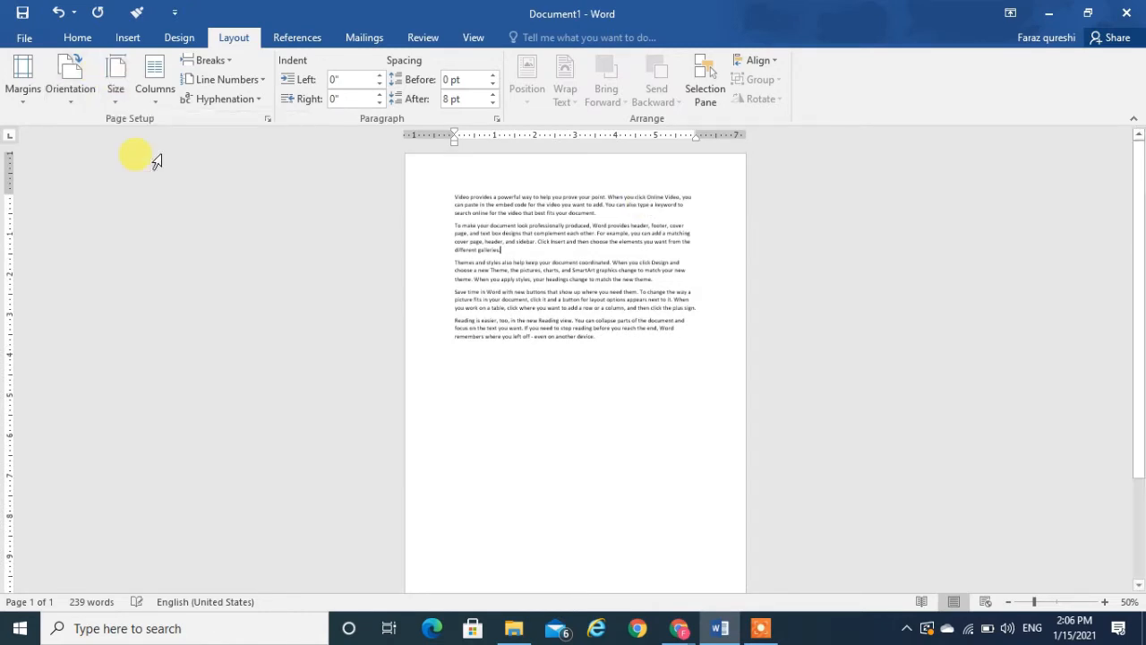
Set the document's paper size to A4
left_click(113, 77)
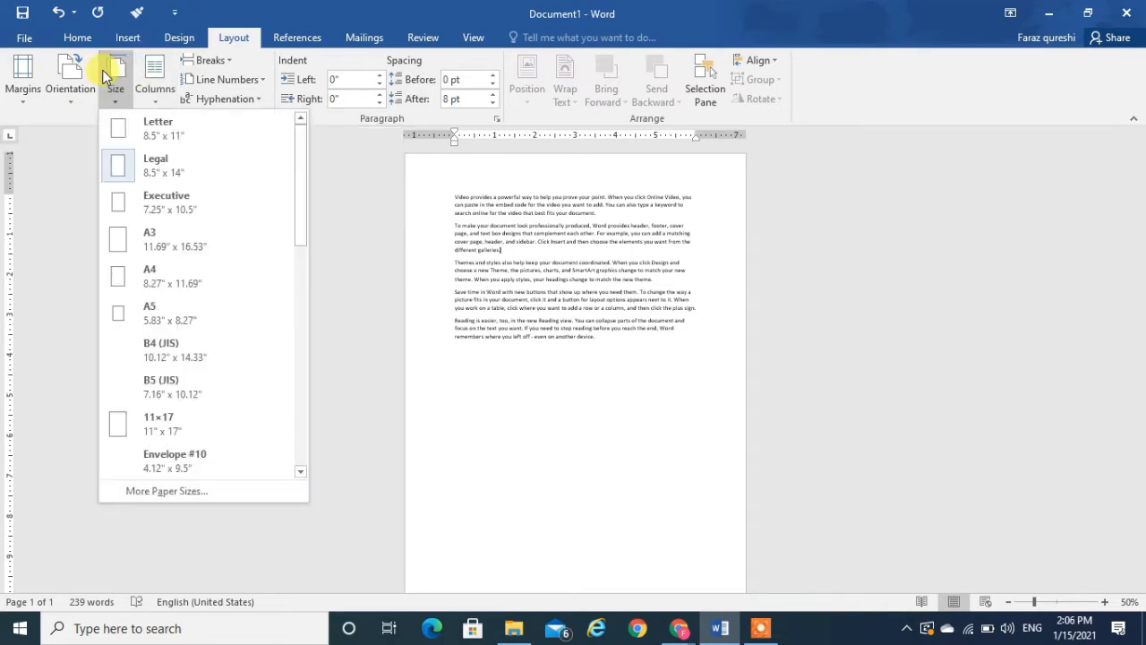
left_click(160, 280)
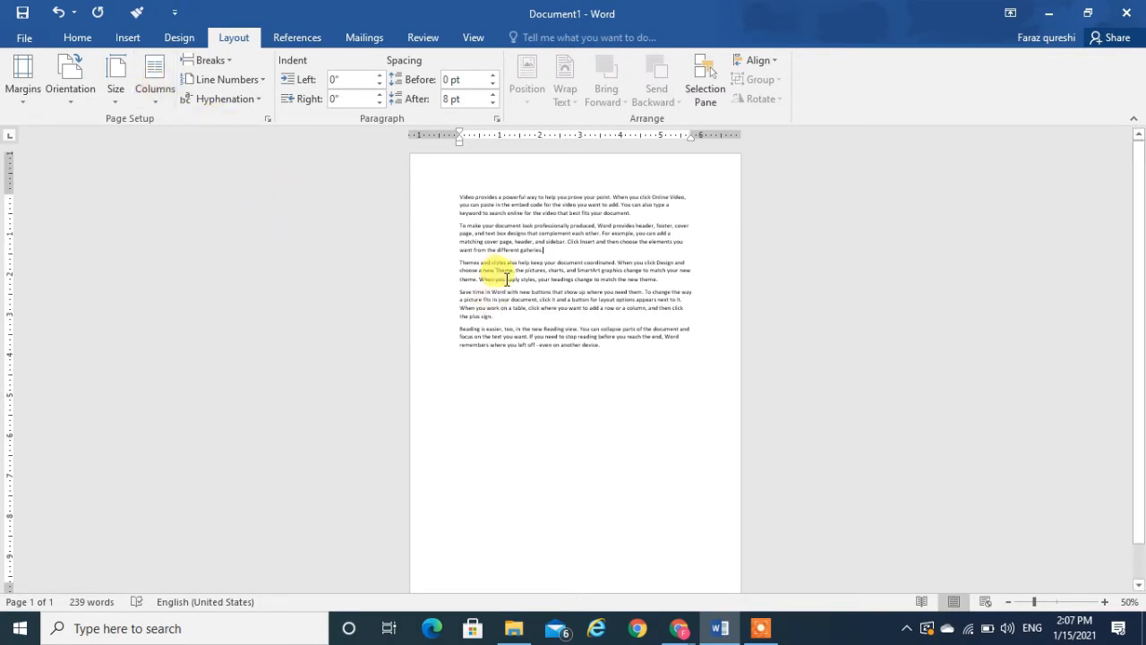
Replace the document's entire content with sample text generated by =rand(40)
key("ctrl+a")
left_click(505, 278)
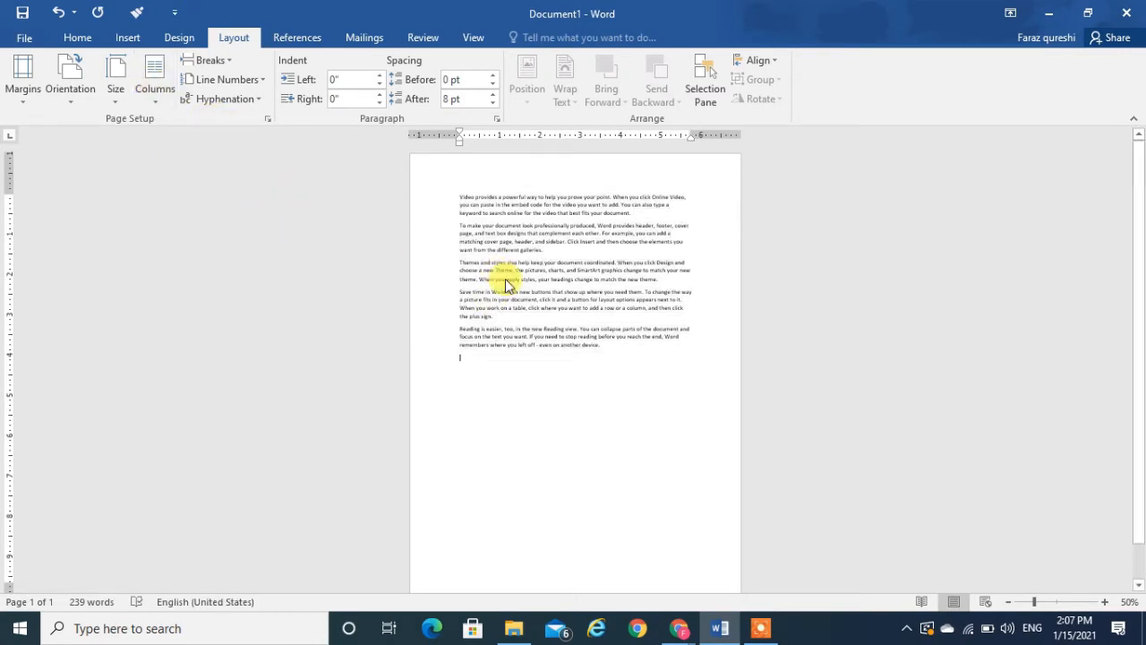
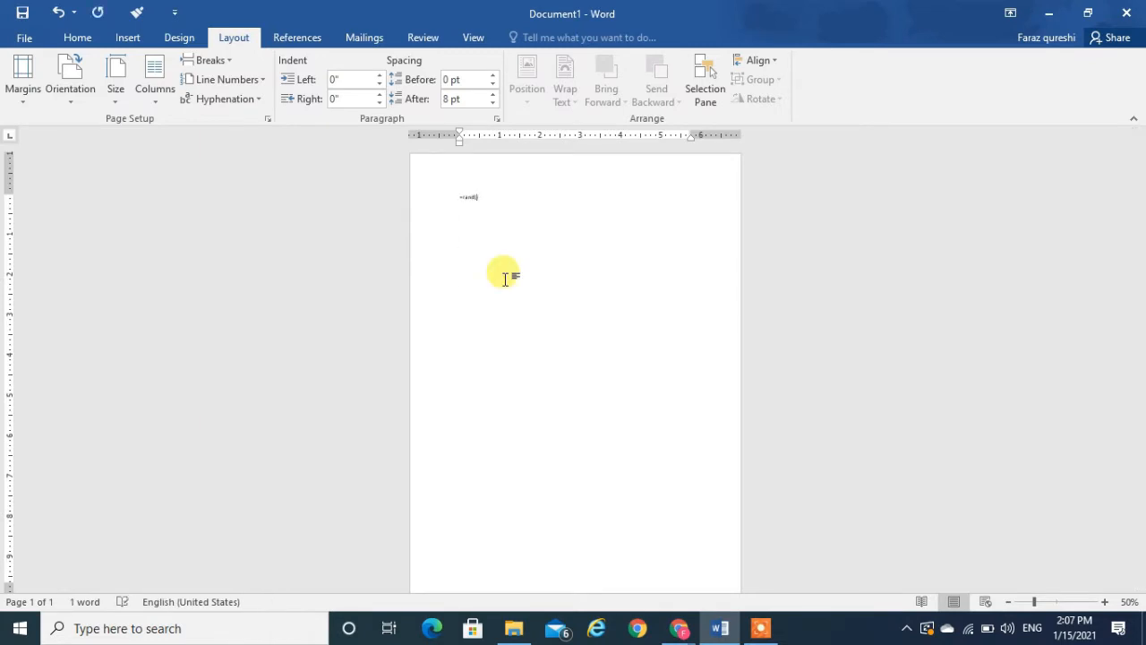
type("40")
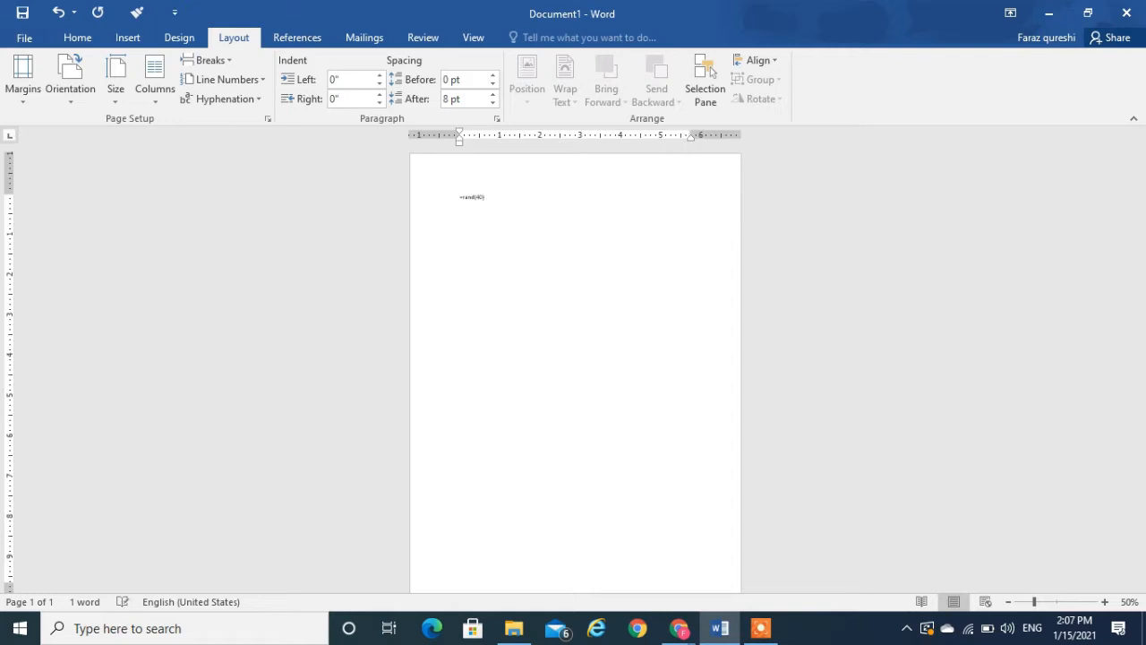
key("Return")
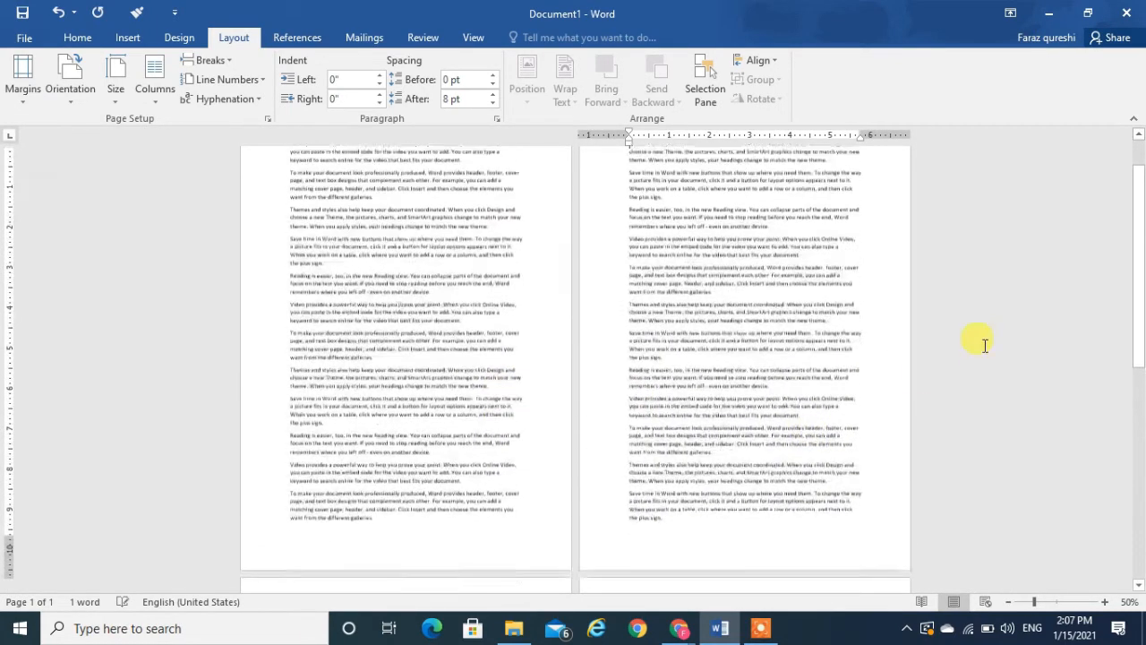
Arrange the entire sample text in three columns
left_click(1104, 602)
left_click(1104, 602)
left_click(1105, 602)
left_click(1104, 602)
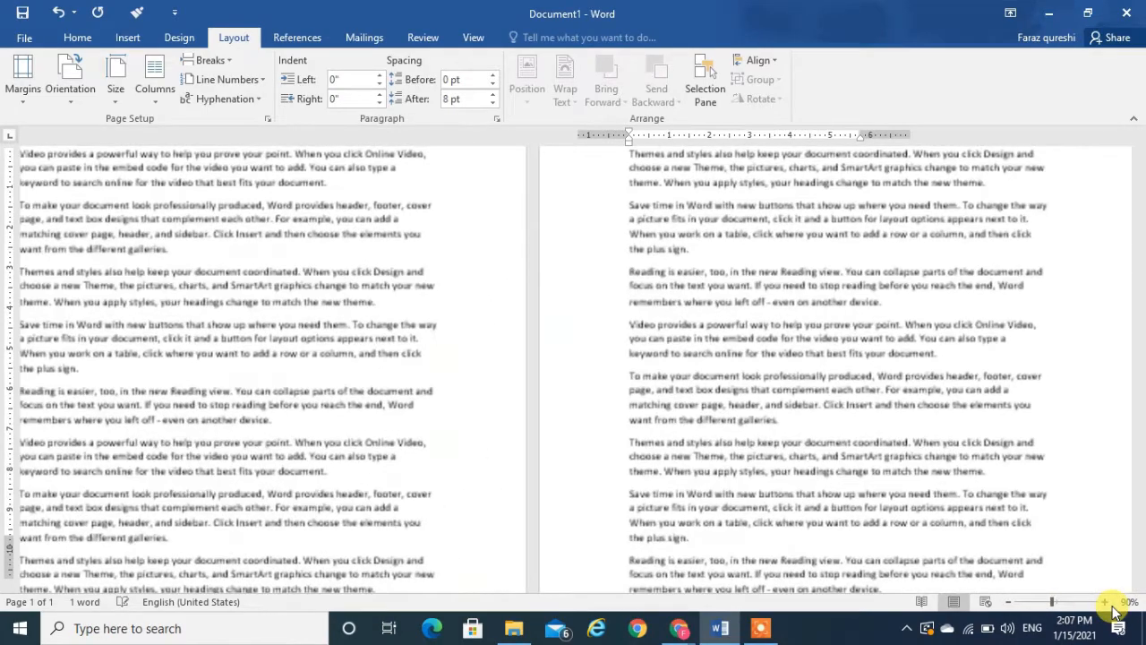
left_click(1104, 602)
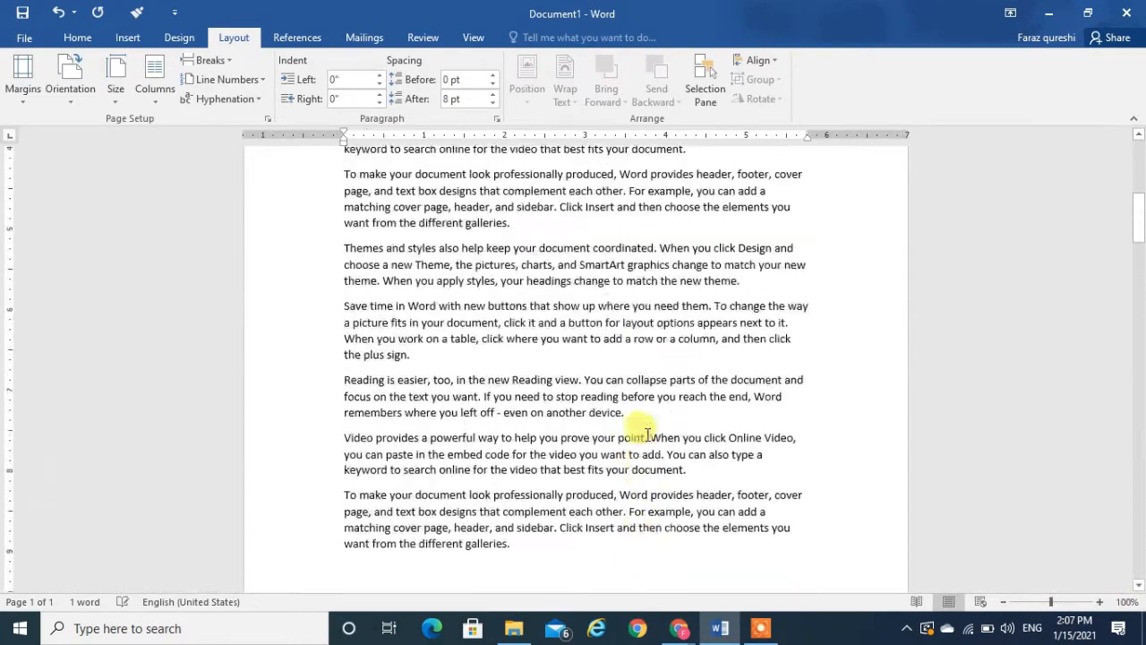
key("ctrl+a")
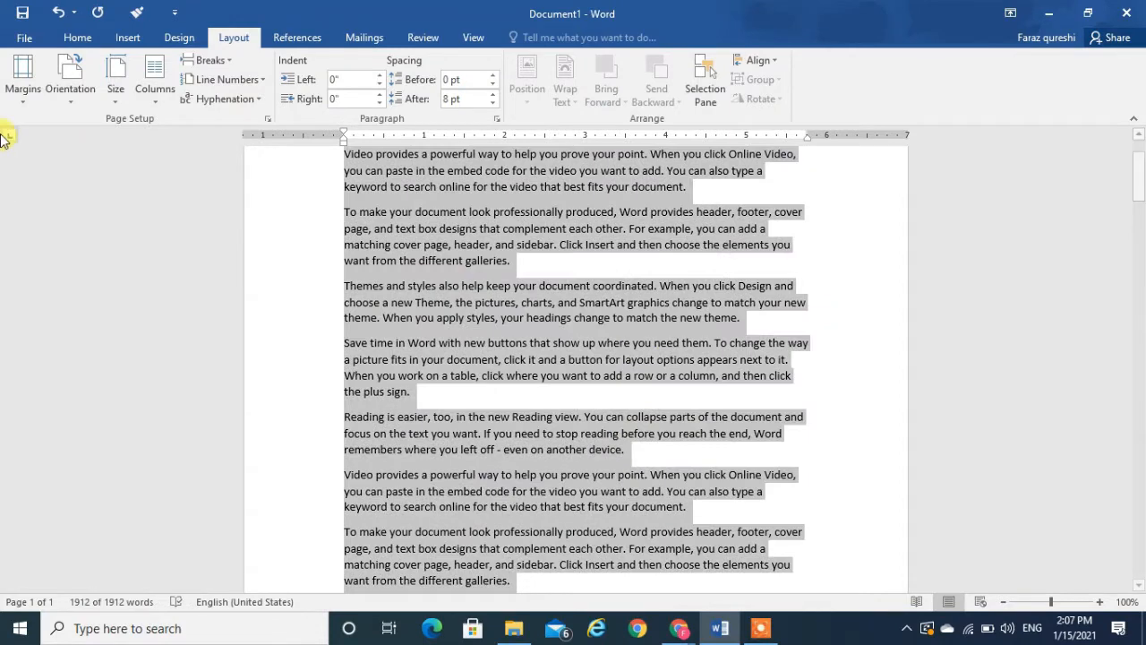
left_click(151, 94)
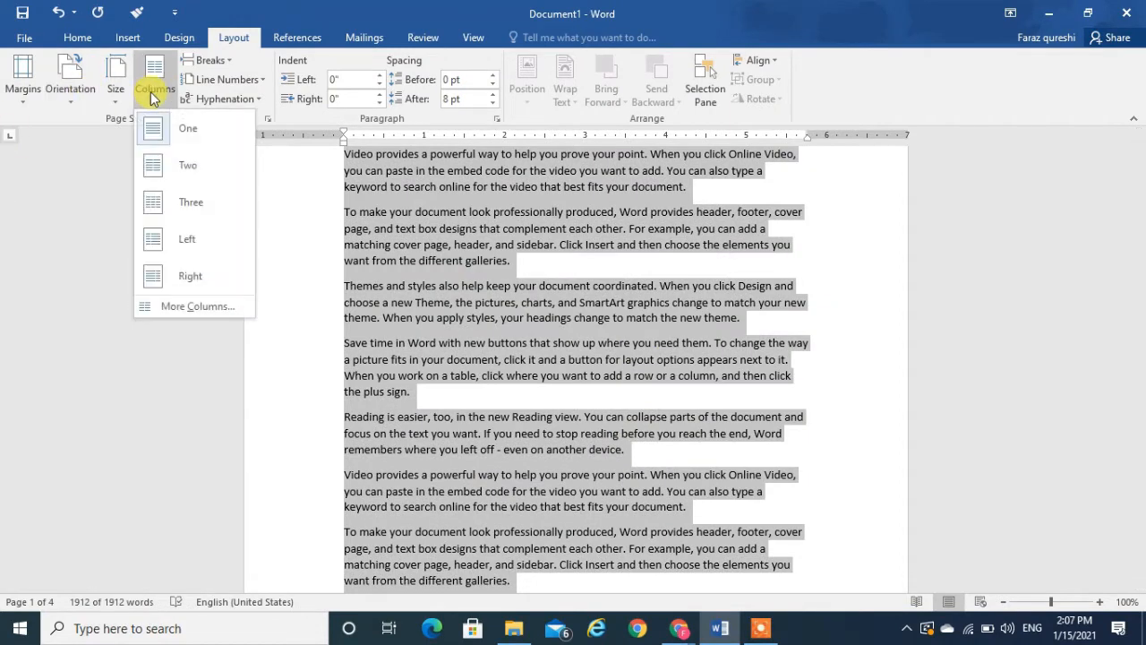
left_click(185, 215)
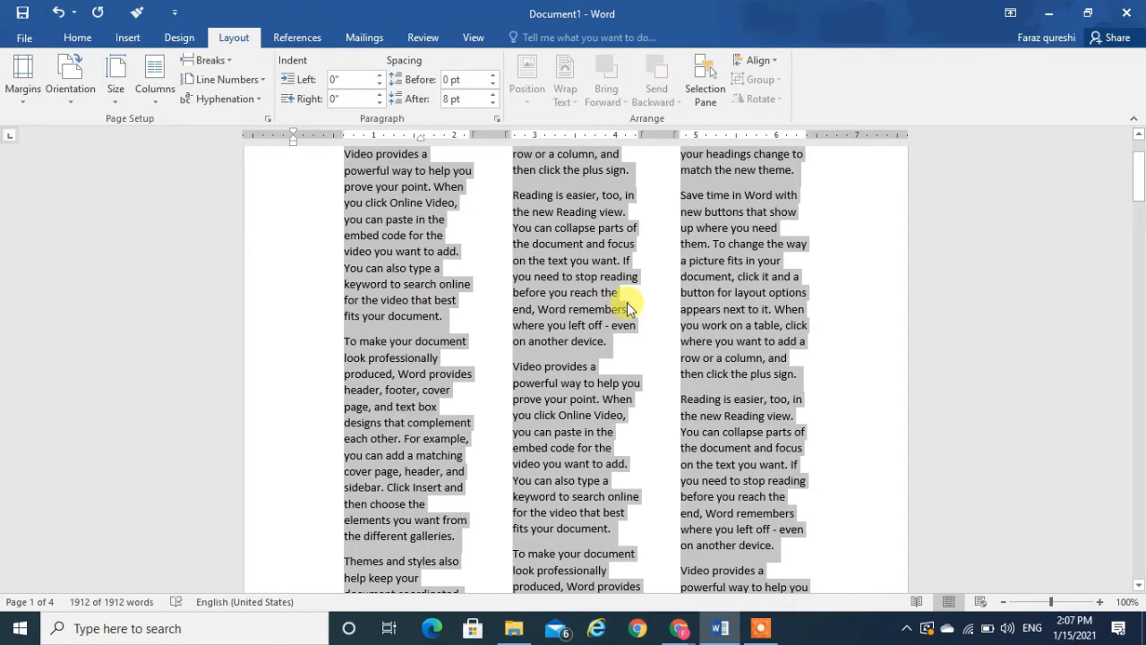
Insert the picture img003 from the Pictures folder into the second paragraph of the first column
left_click(453, 354)
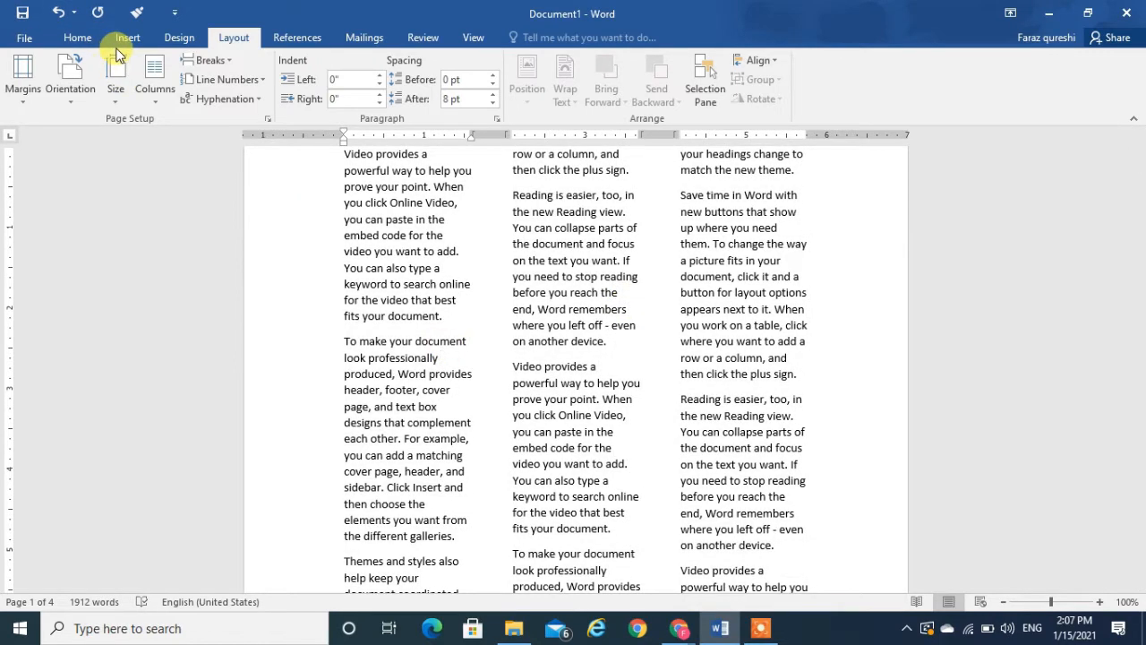
left_click(125, 40)
left_click(145, 81)
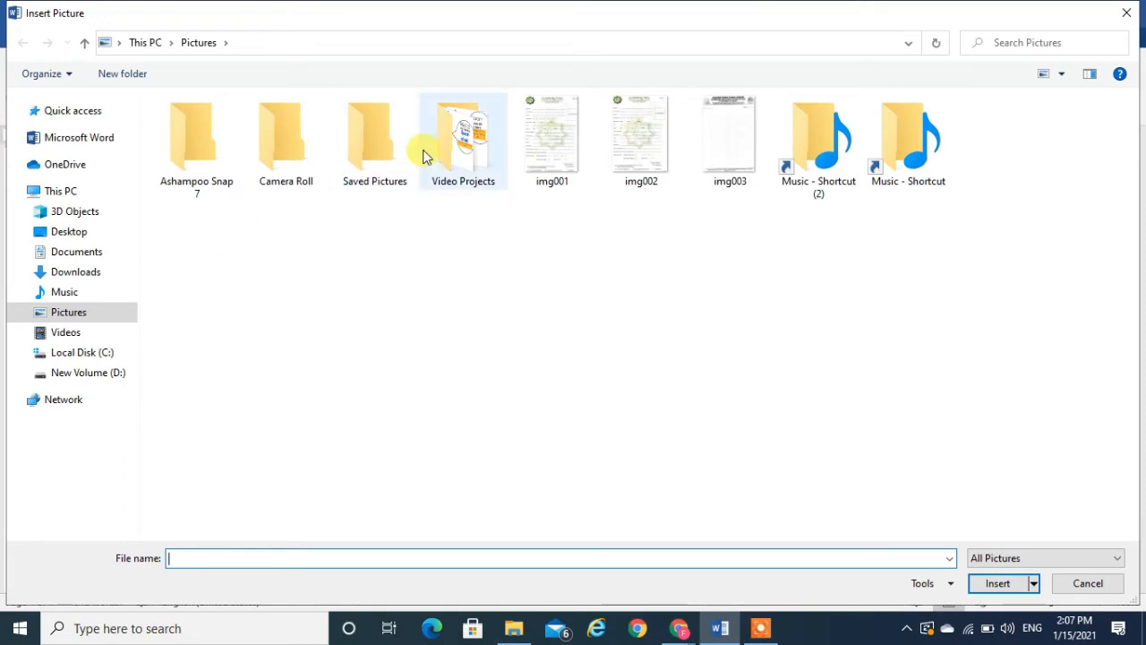
double_click(698, 160)
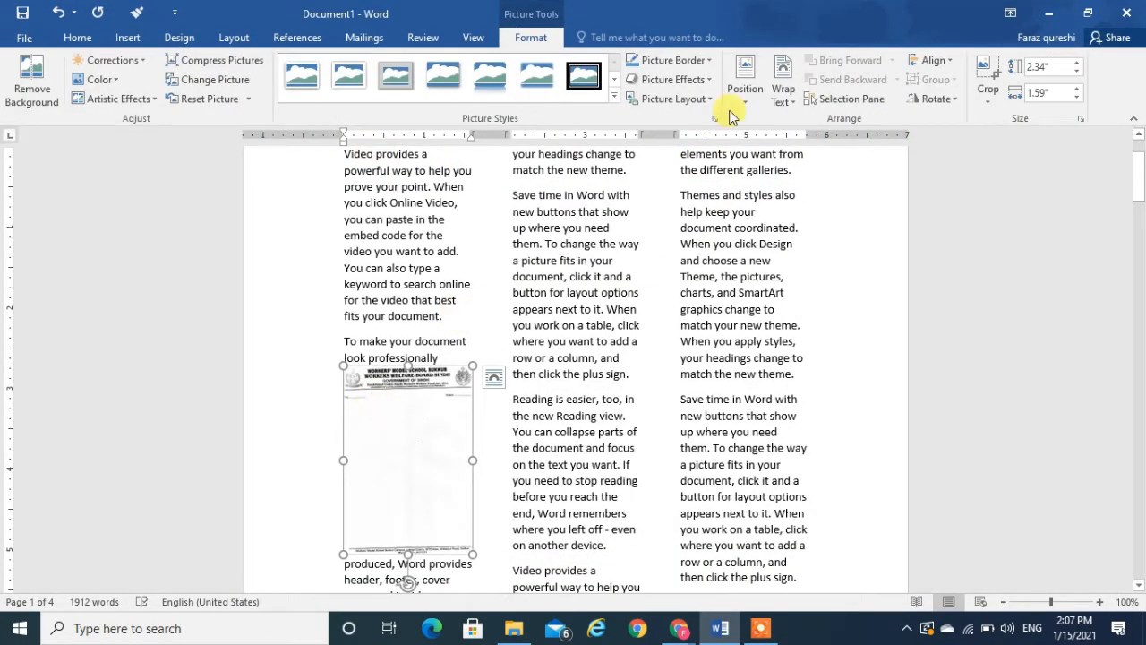
Try Behind Text wrapping on the inserted picture and switch it to Through
left_click(781, 99)
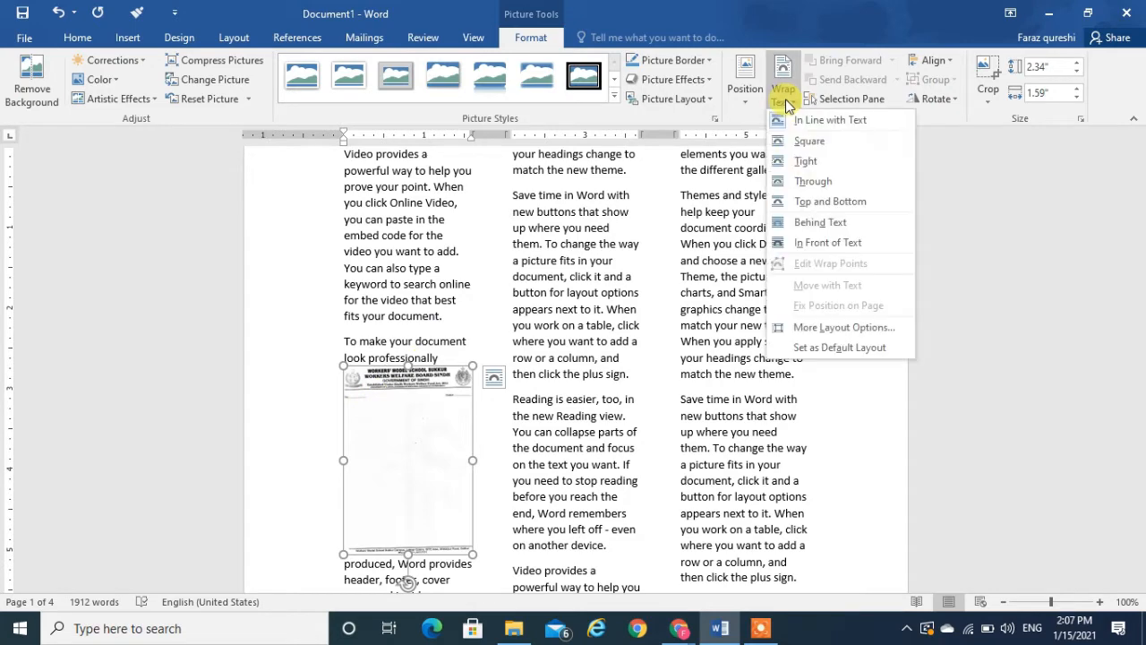
left_click(815, 231)
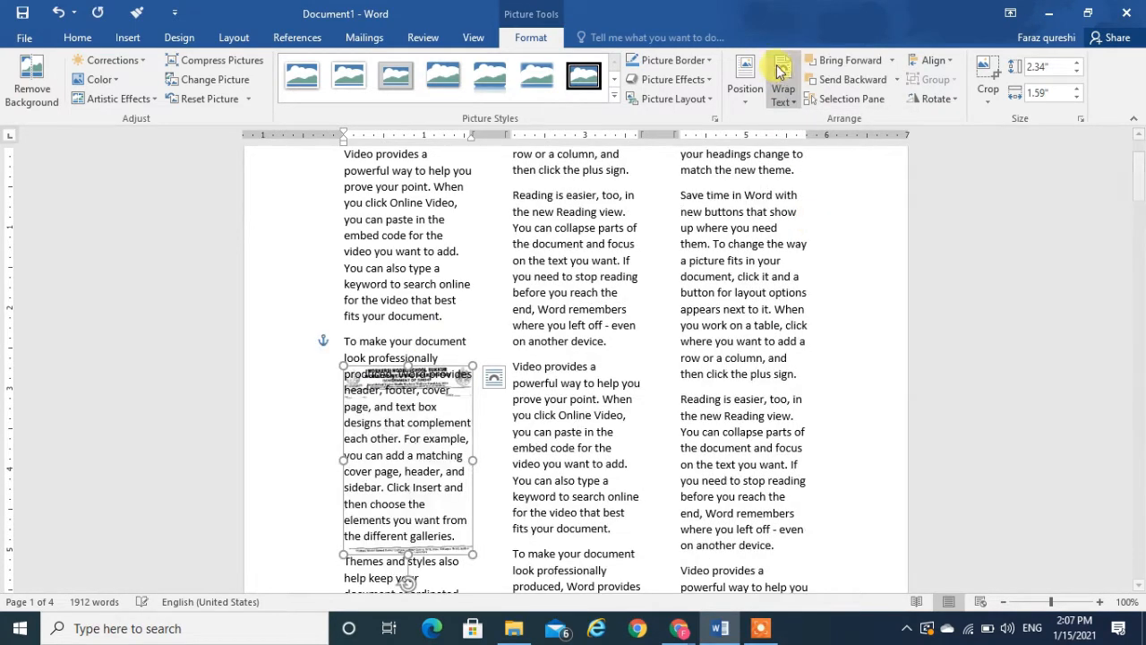
left_click(782, 90)
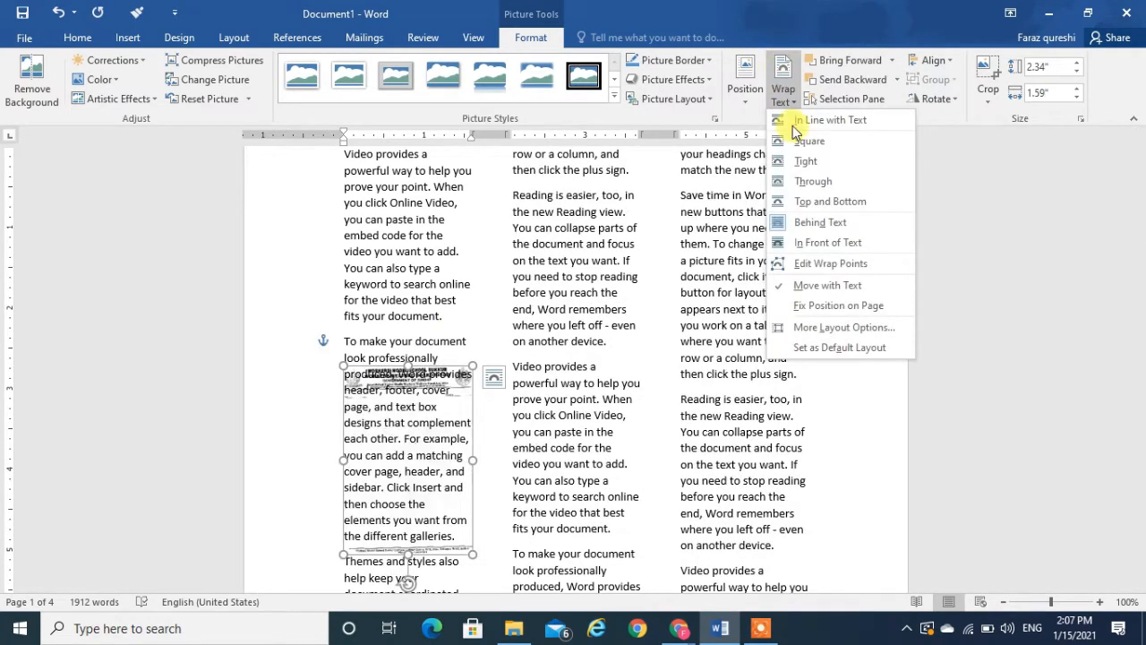
left_click(805, 184)
Move the picture into the middle column, shrink it to about 0.69" high by 0.47" wide, and deselect it
left_click_drag(380, 550, 555, 417)
left_click_drag(639, 406, 525, 396)
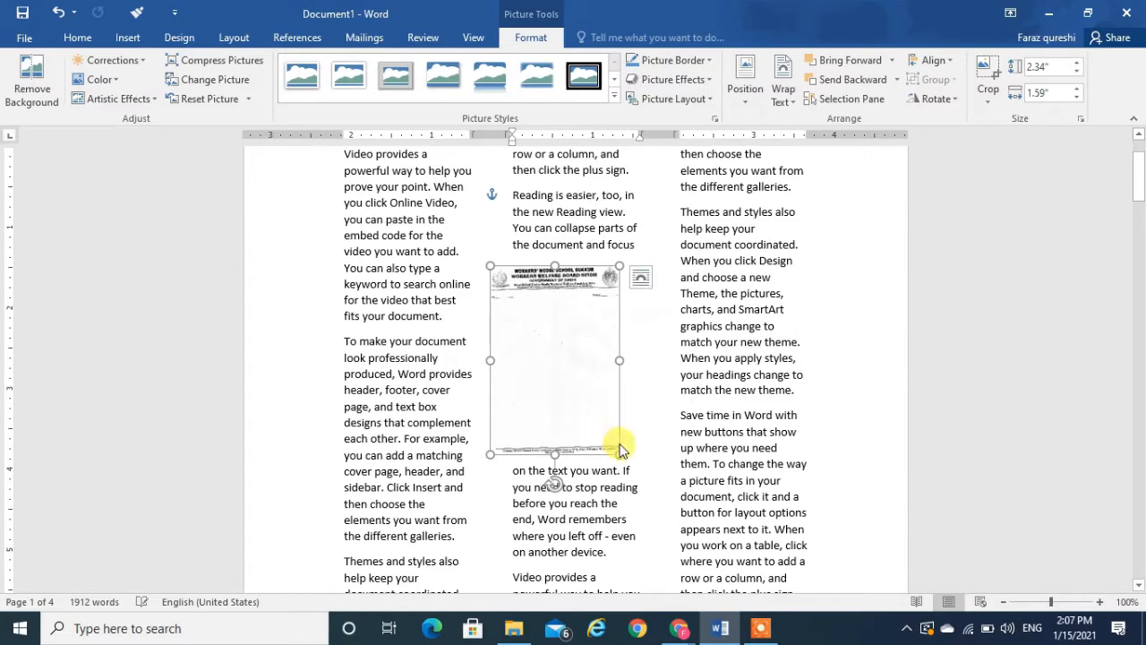
left_click_drag(619, 448, 570, 304)
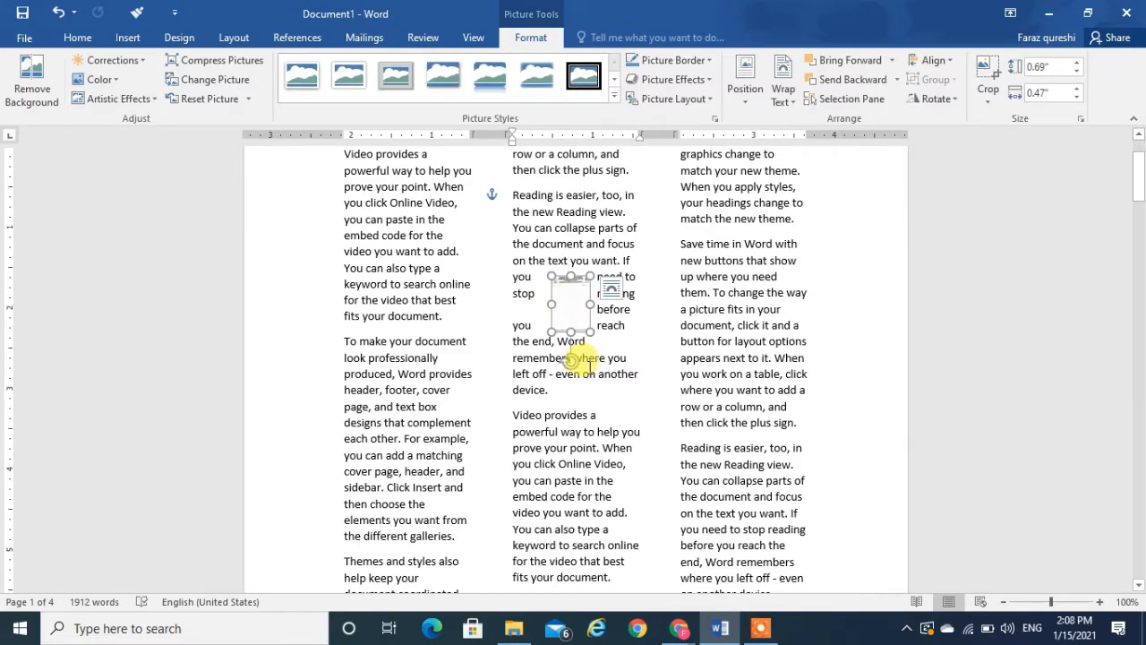
left_click(558, 420)
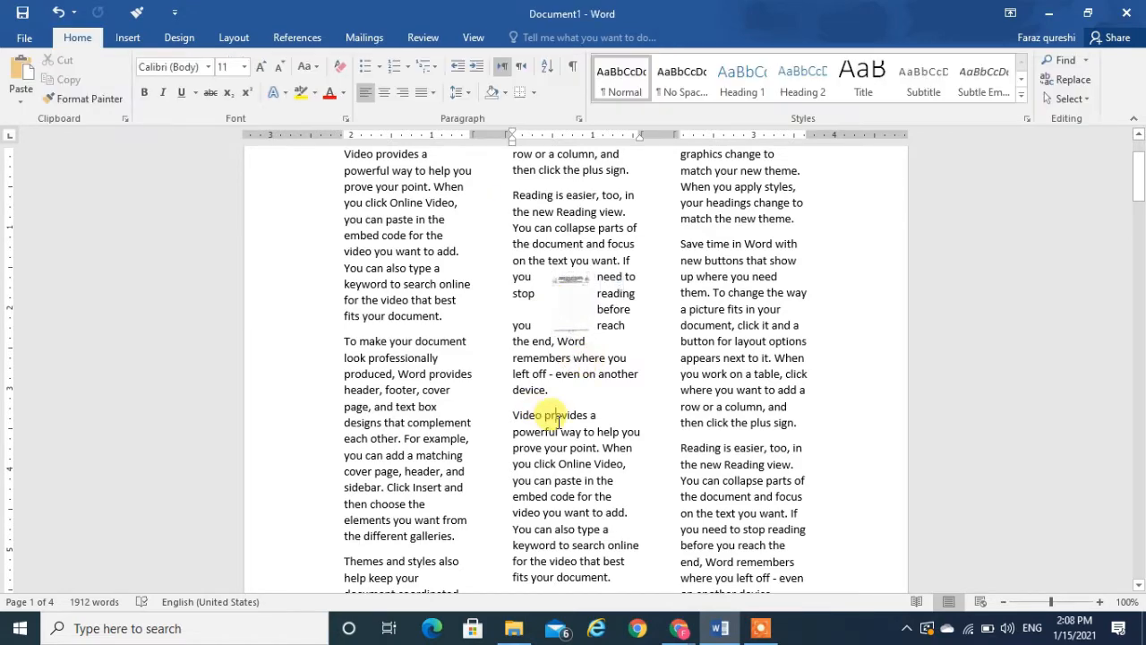
Delete all of the document's content and look over the column layout options
key("ctrl+a")
key("Delete")
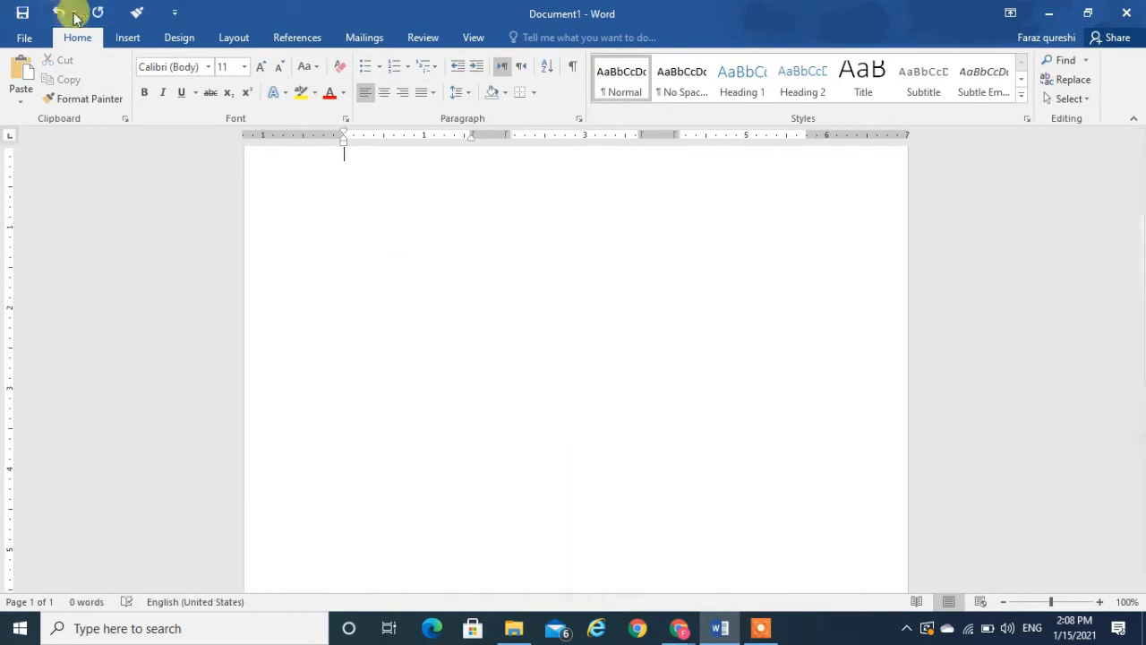
left_click(125, 37)
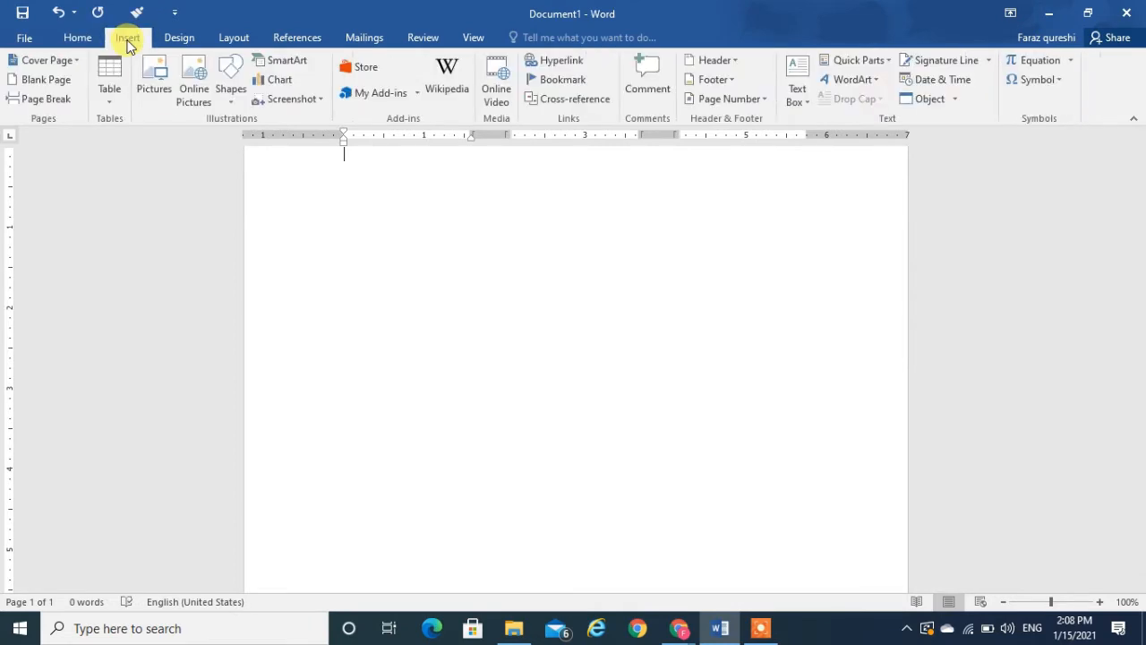
left_click(233, 38)
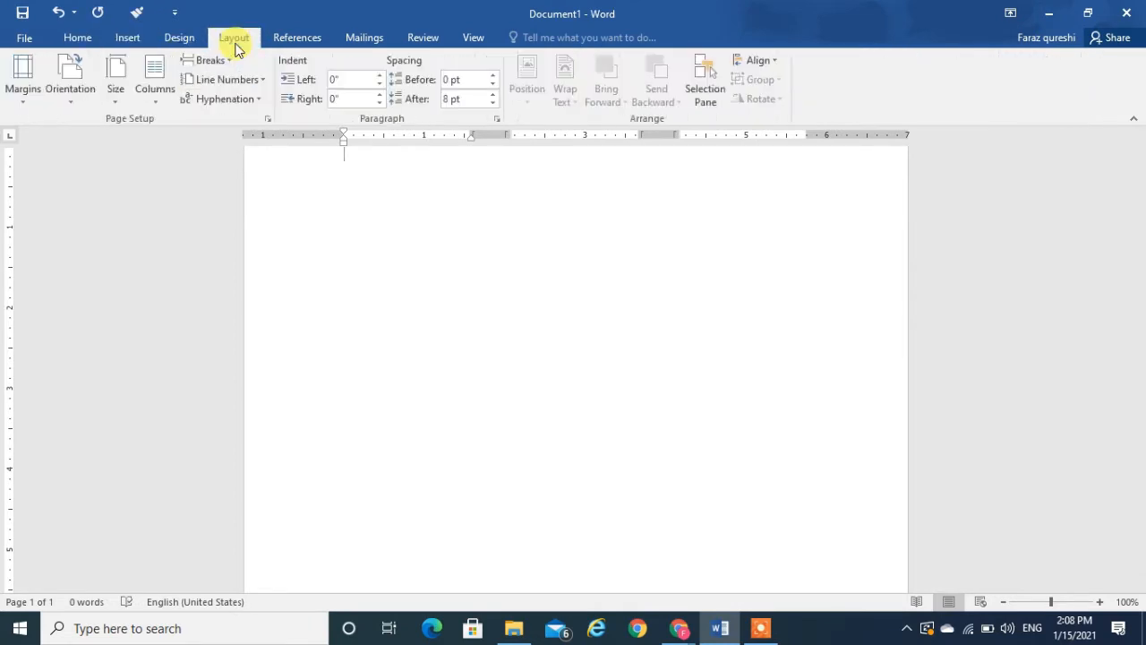
left_click(155, 89)
left_click(300, 336)
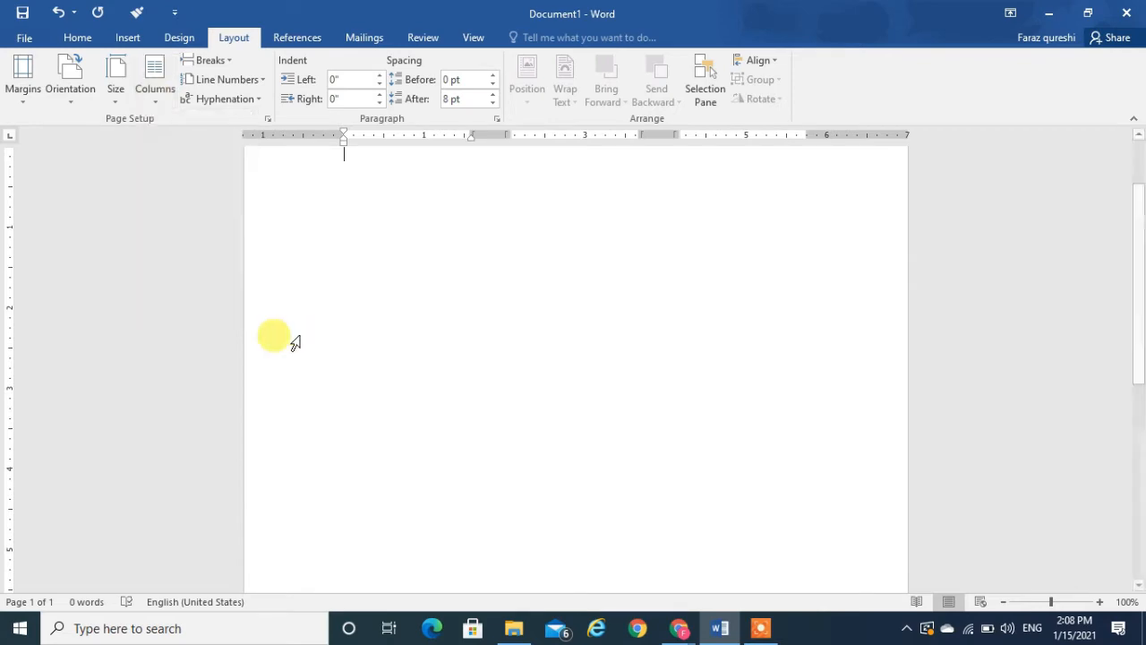
Undo the content deletion and all the picture edits, including the picture's insertion
key("ctrl+z")
key("ctrl+z")
key("ctrl+z")
key("ctrl+z")
key("ctrl+z")
key("ctrl+z")
key("ctrl+z")
key("ctrl+z")
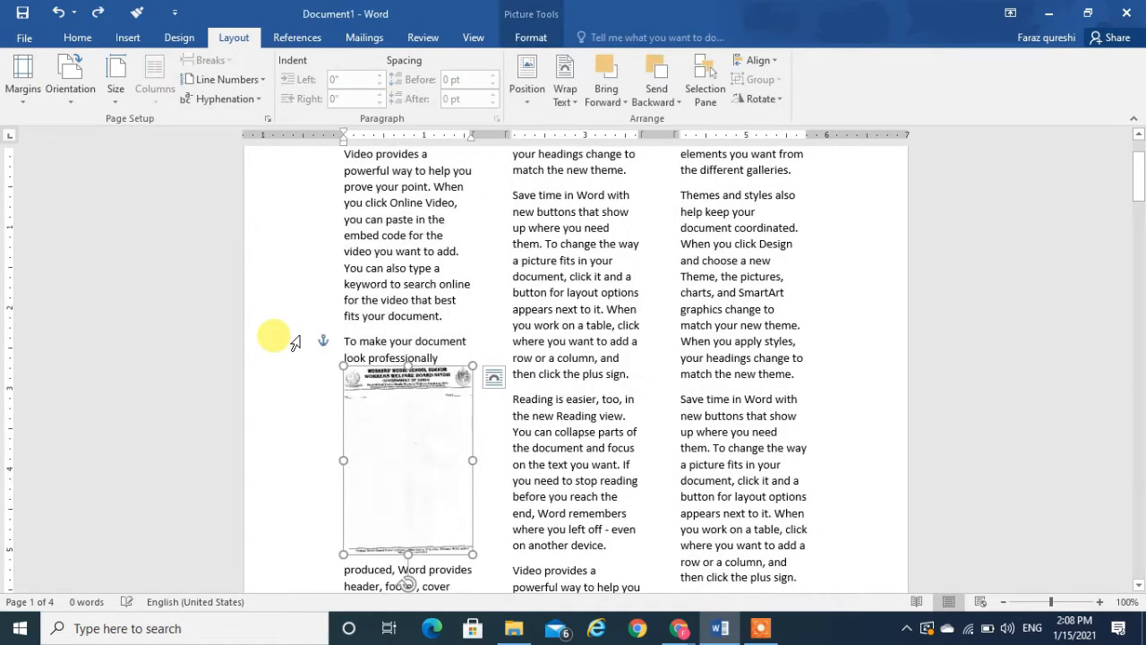
Try the Left column layout on the entire text and switch it to the Right layout
key("ctrl+a")
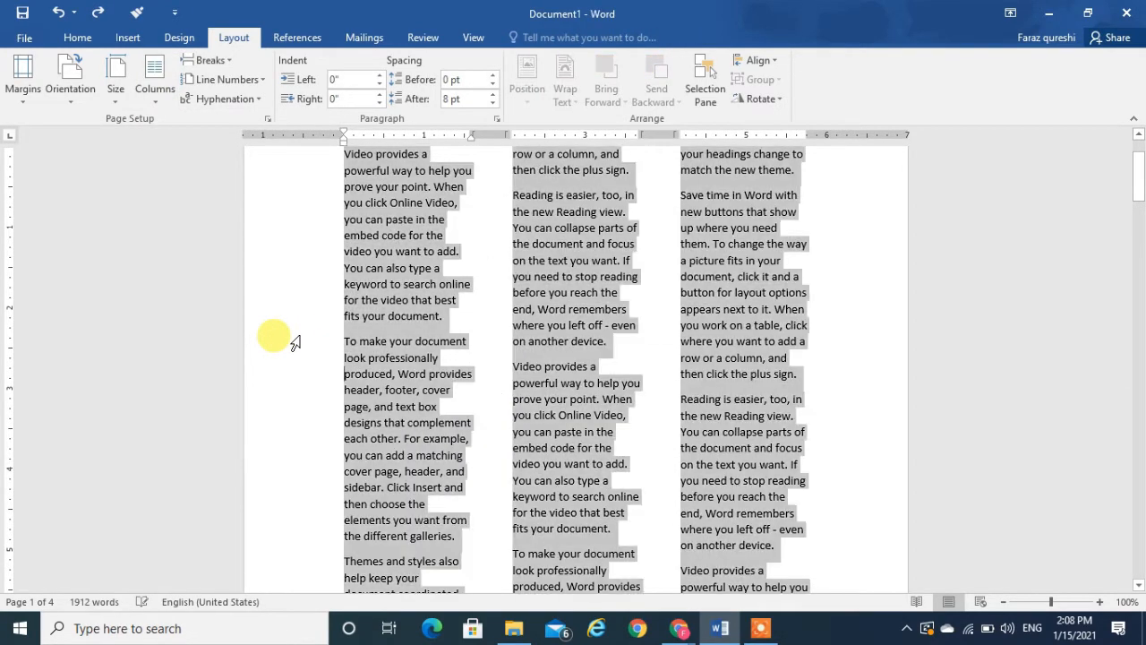
left_click(160, 85)
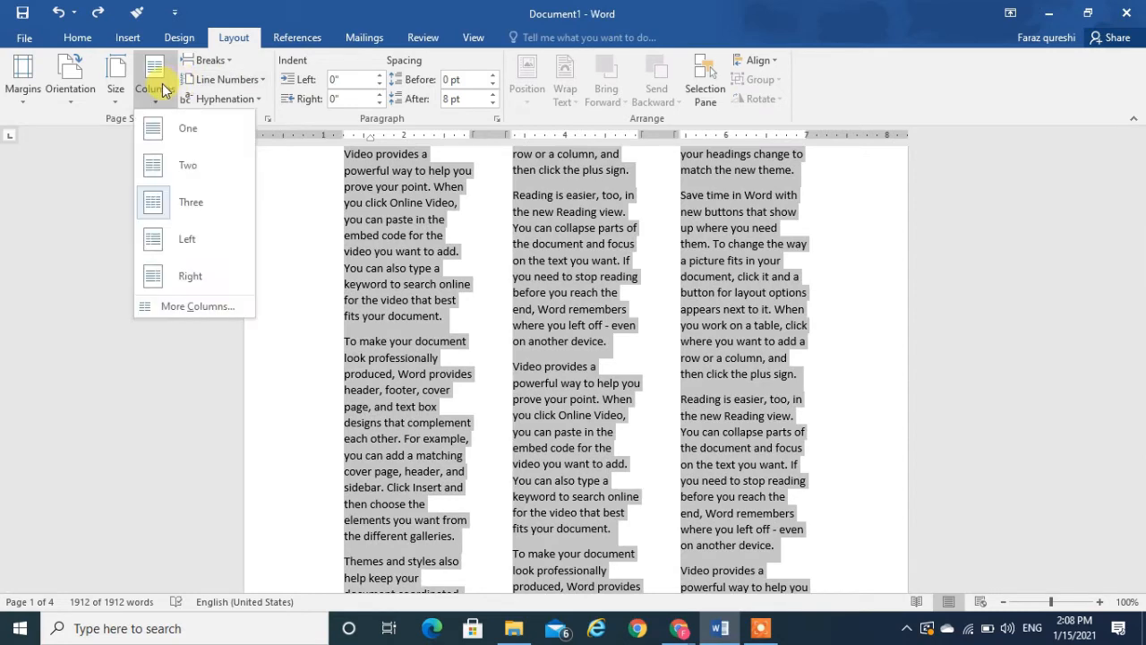
left_click(179, 251)
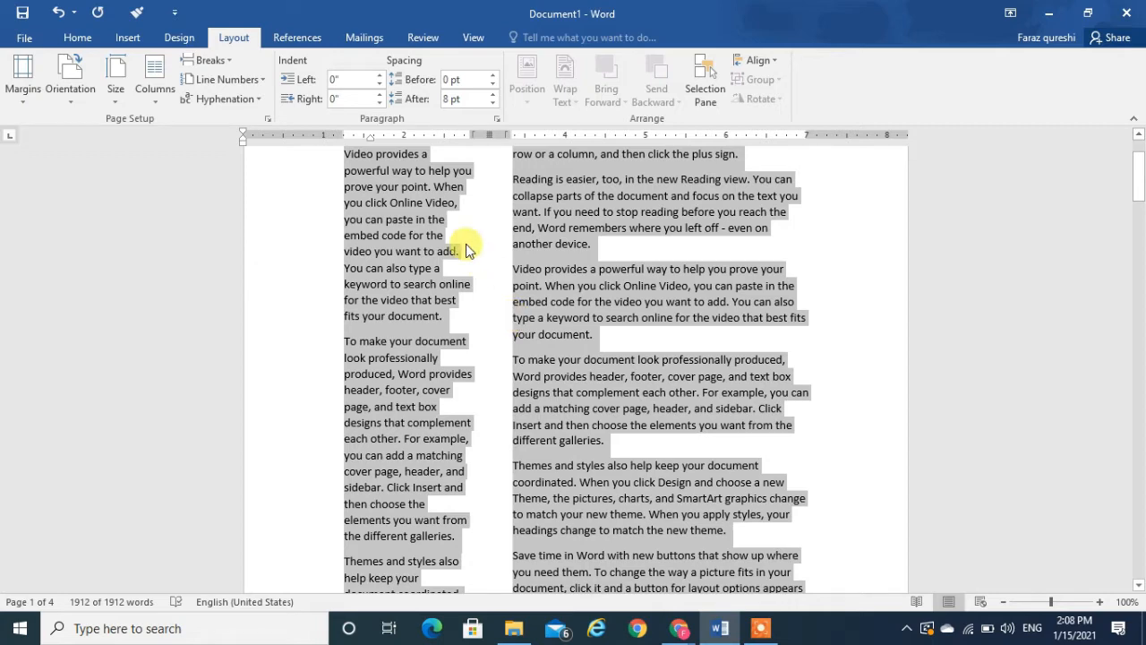
left_click(159, 86)
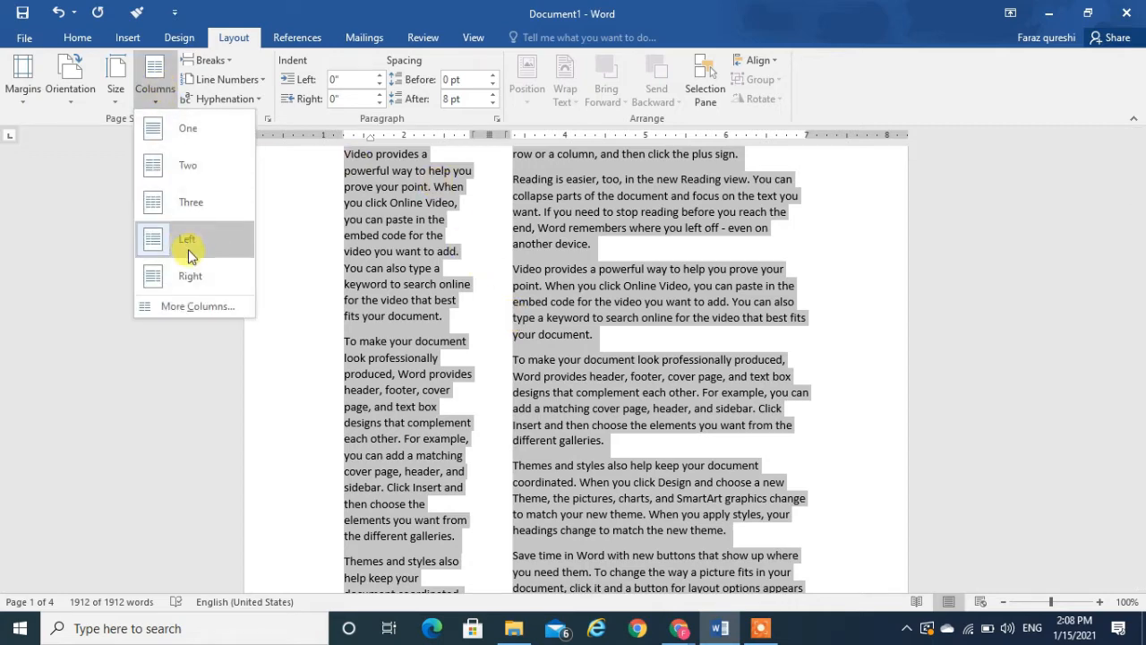
left_click(191, 277)
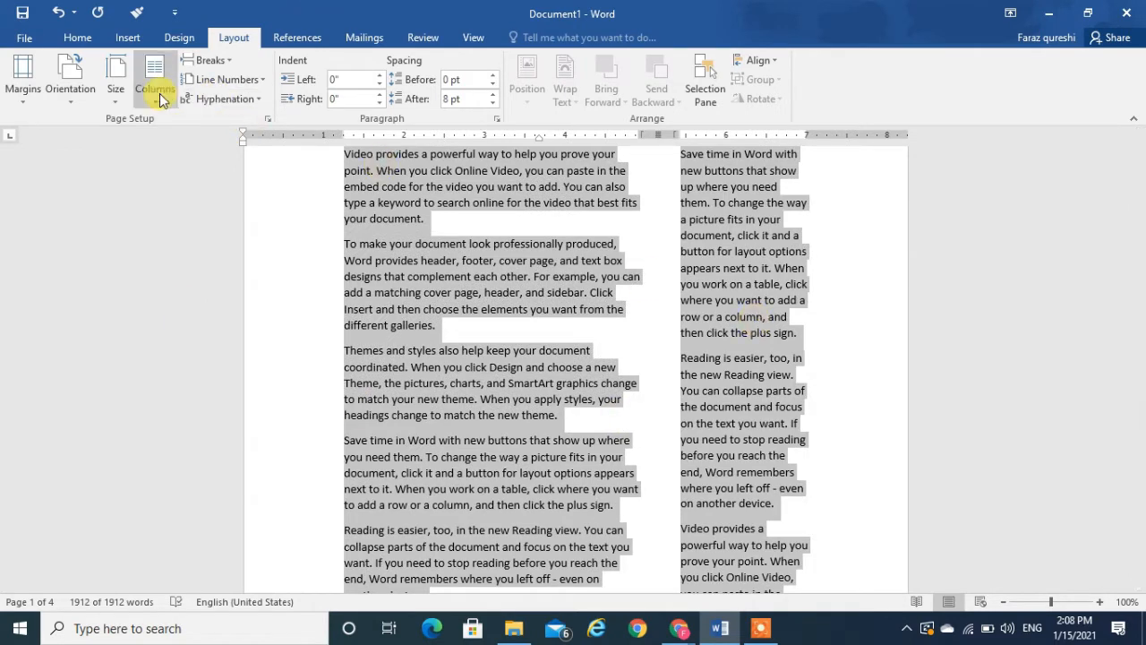
Try inserting a column break over the selected text and undo it
left_click(215, 63)
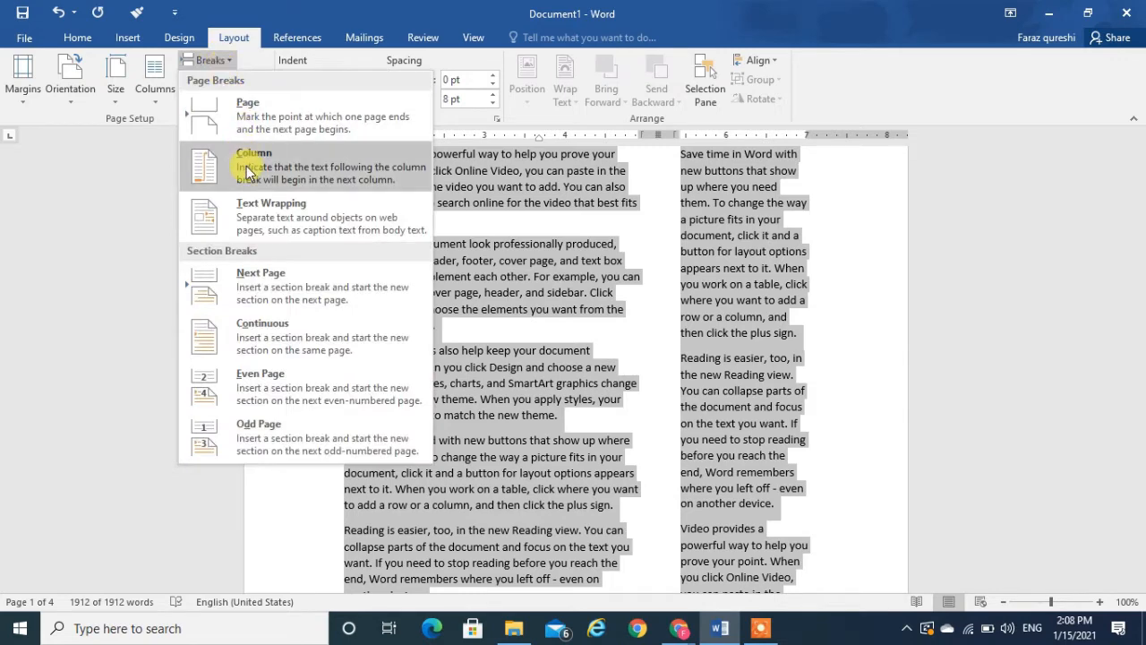
left_click(215, 164)
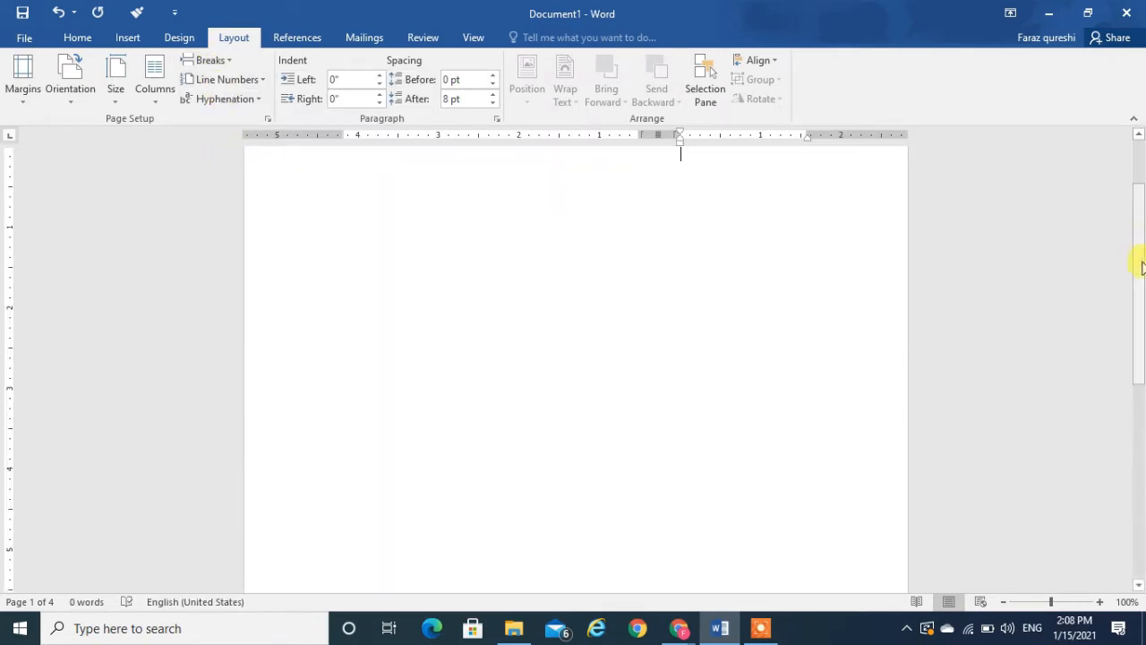
left_click_drag(1140, 277, 1139, 179)
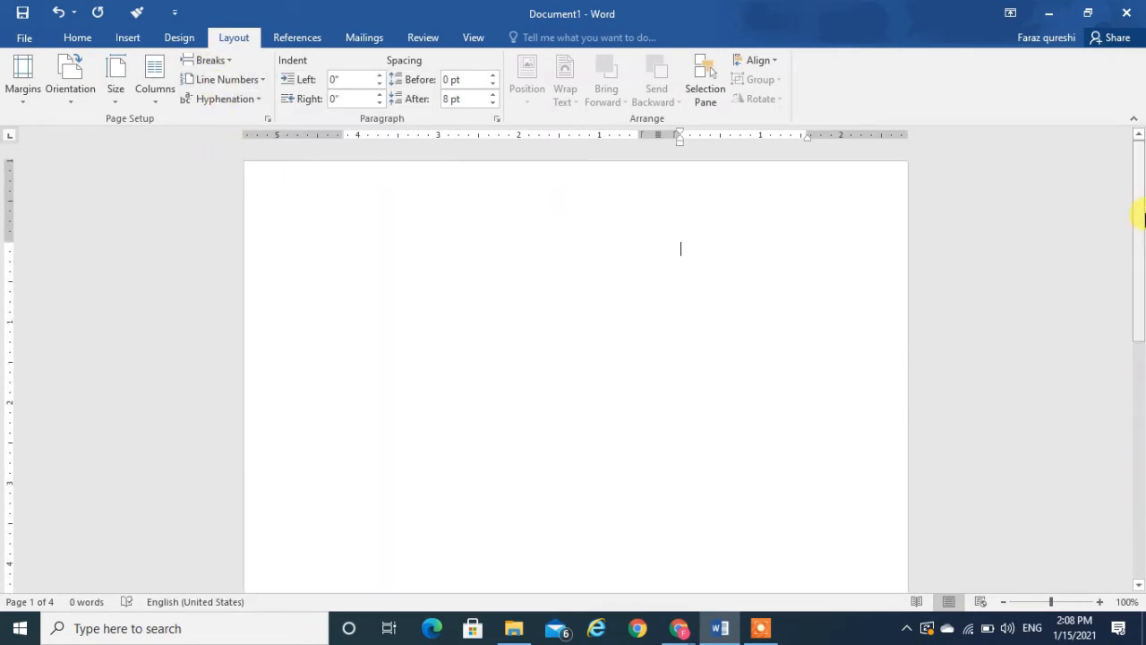
Insert a page break within the word "footer" in the second paragraph and undo it
left_click(463, 350)
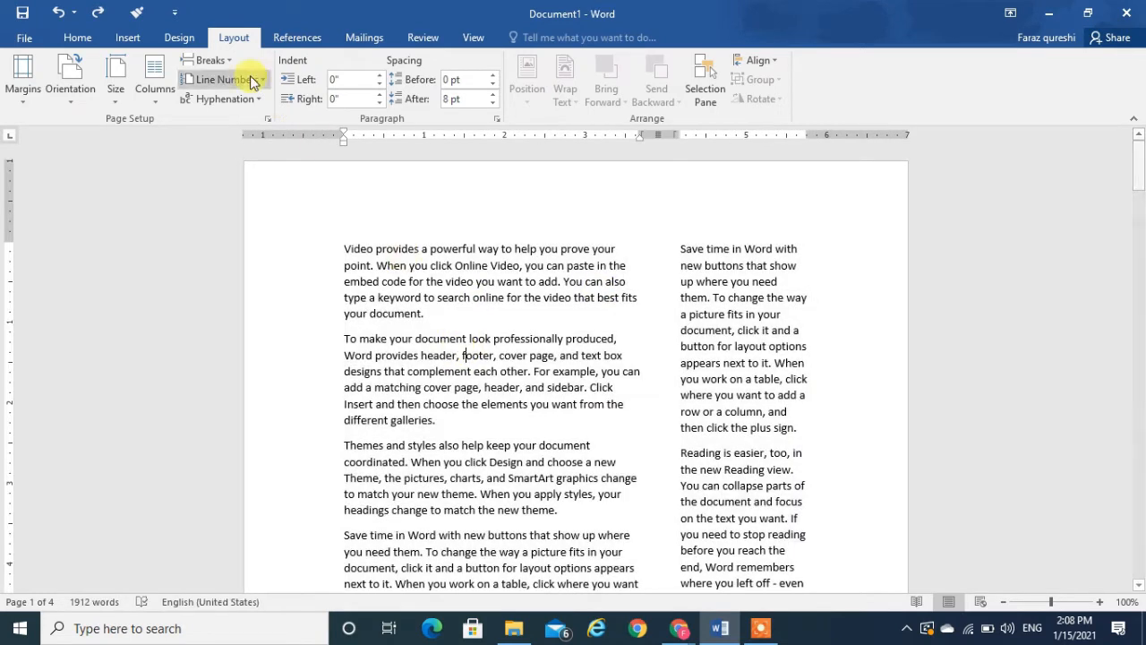
left_click(208, 61)
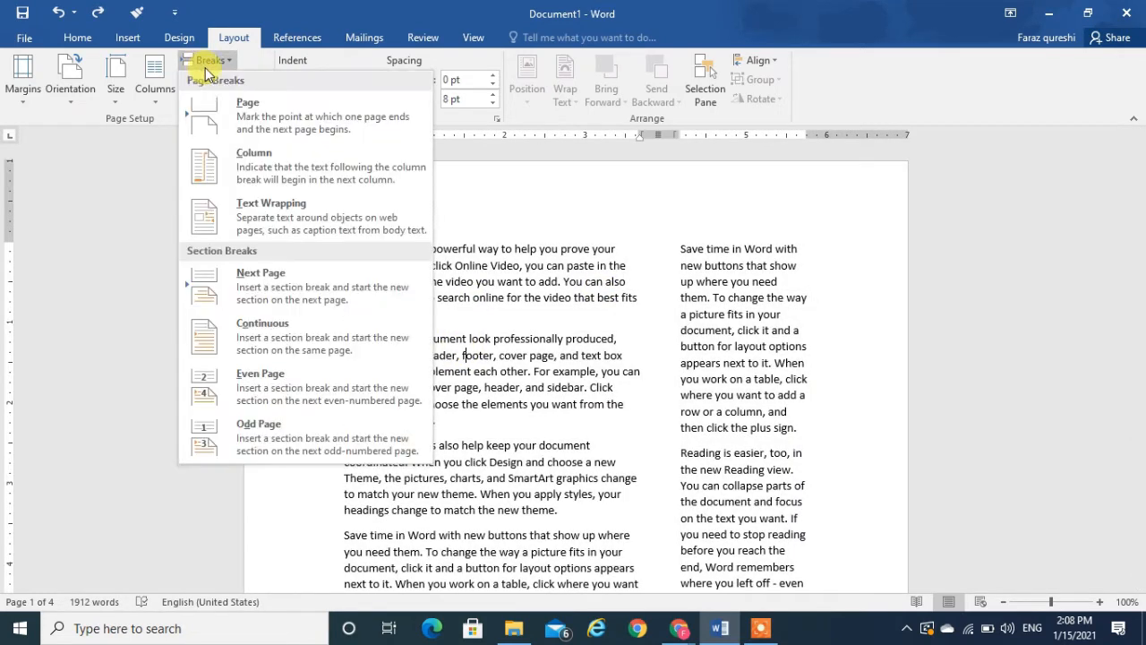
left_click(257, 135)
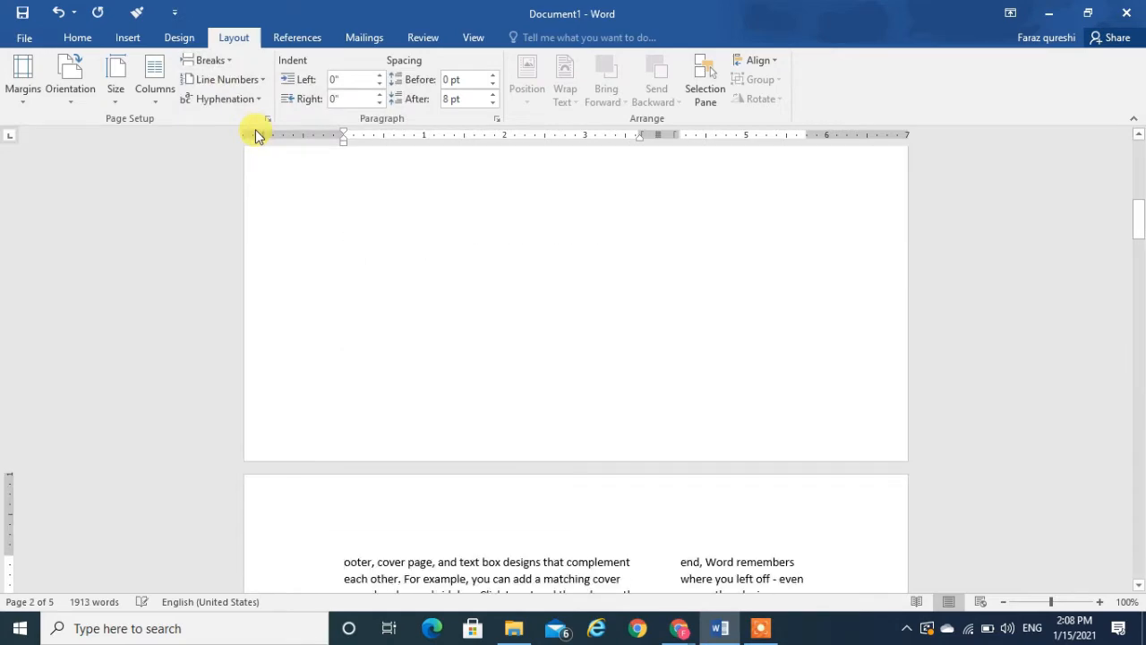
key("ctrl+z")
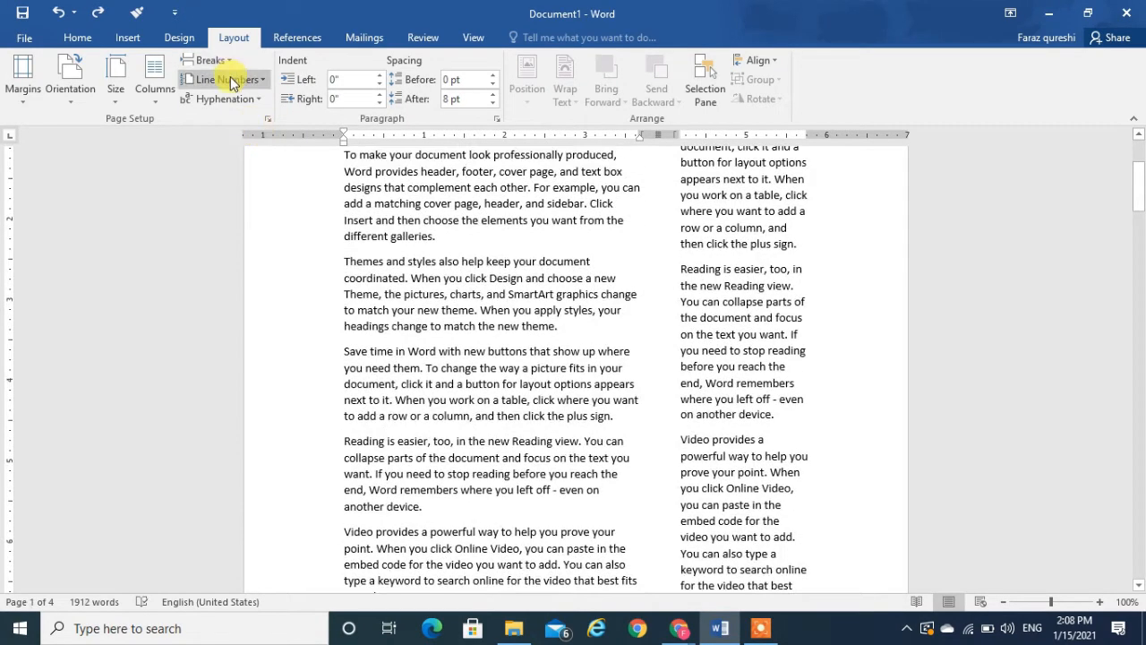
Try inserting a column break within the word "footer" in the second paragraph and undo it
left_click(212, 61)
left_click(199, 153)
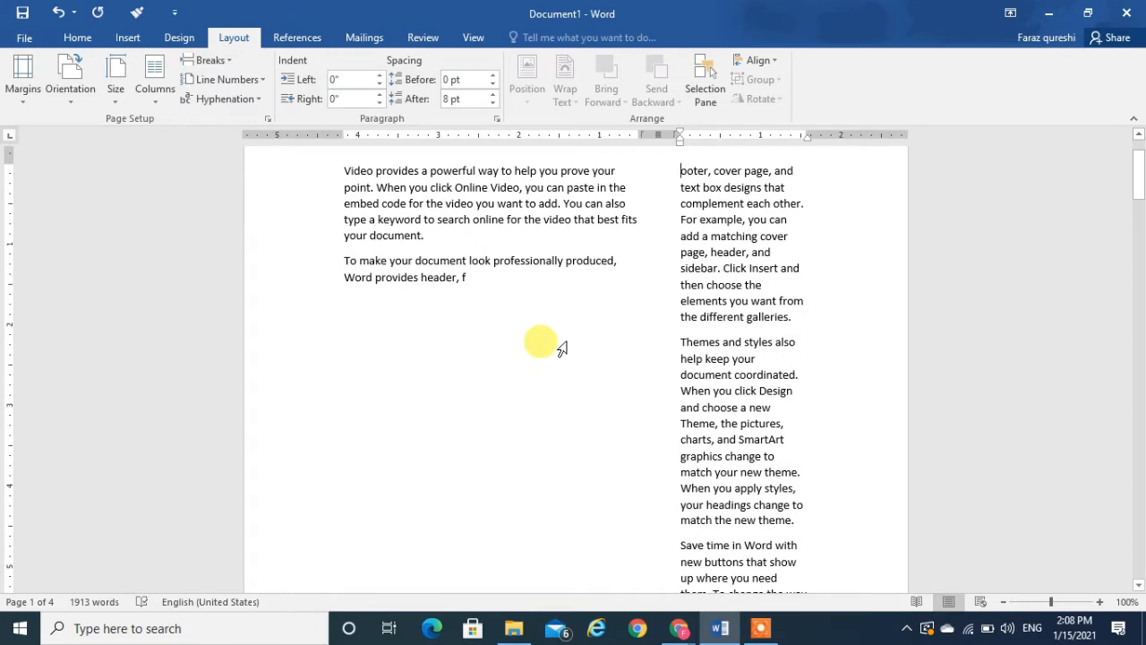
key("ctrl+z")
Try inserting a text wrapping break within the word "footer" in the second paragraph and undo it
left_click(211, 61)
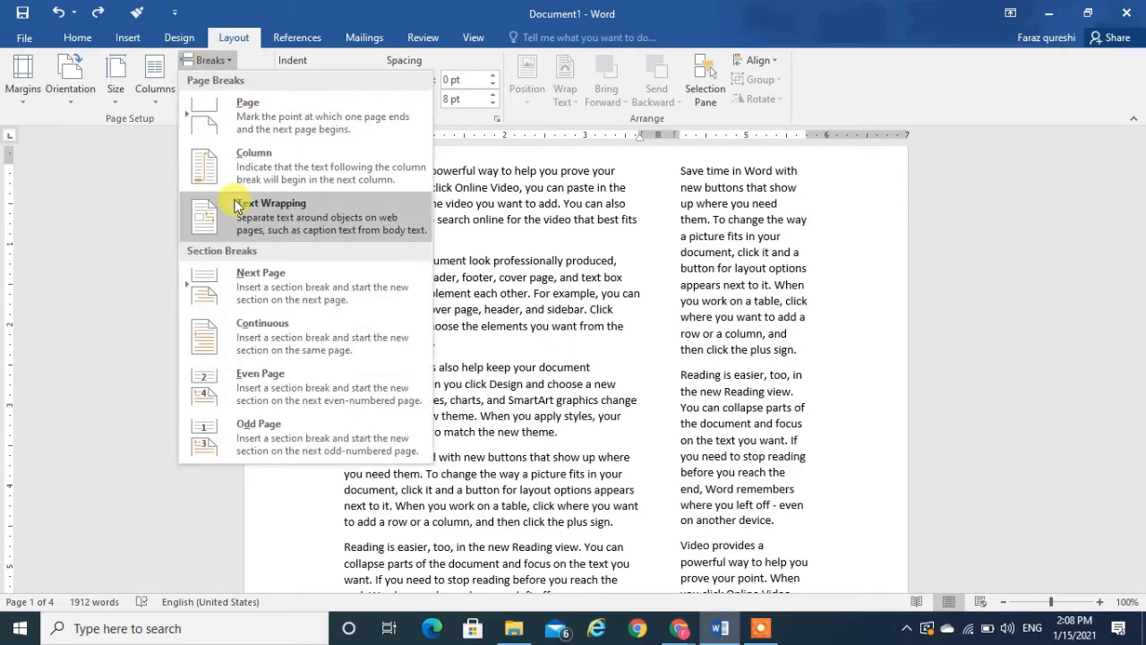
left_click(238, 206)
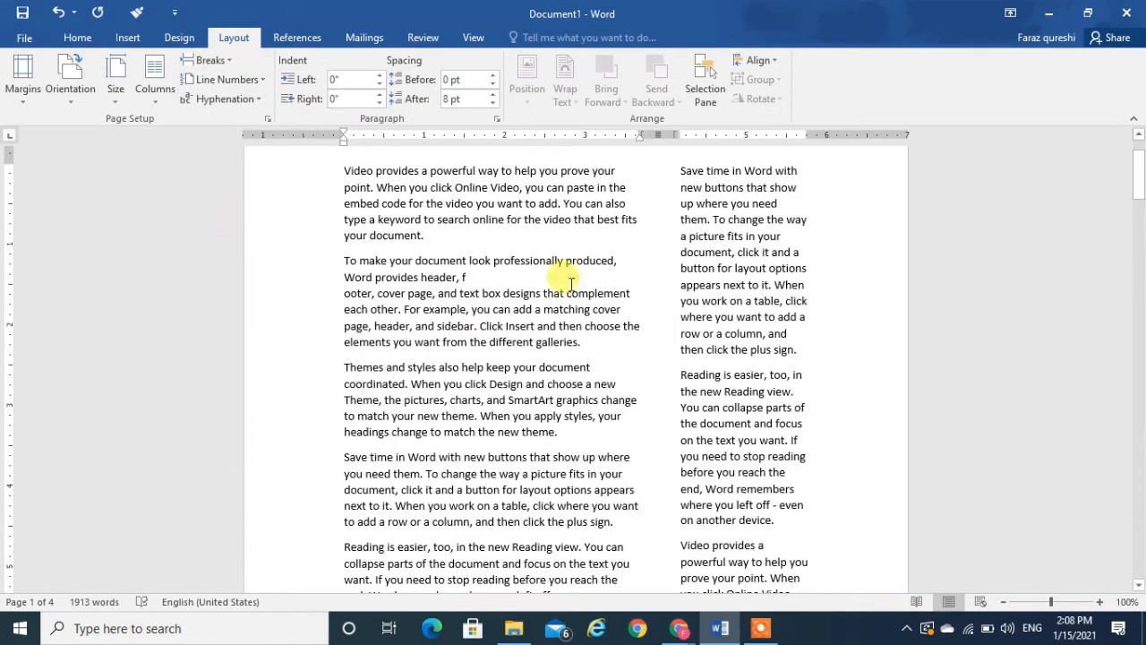
key("ctrl+z")
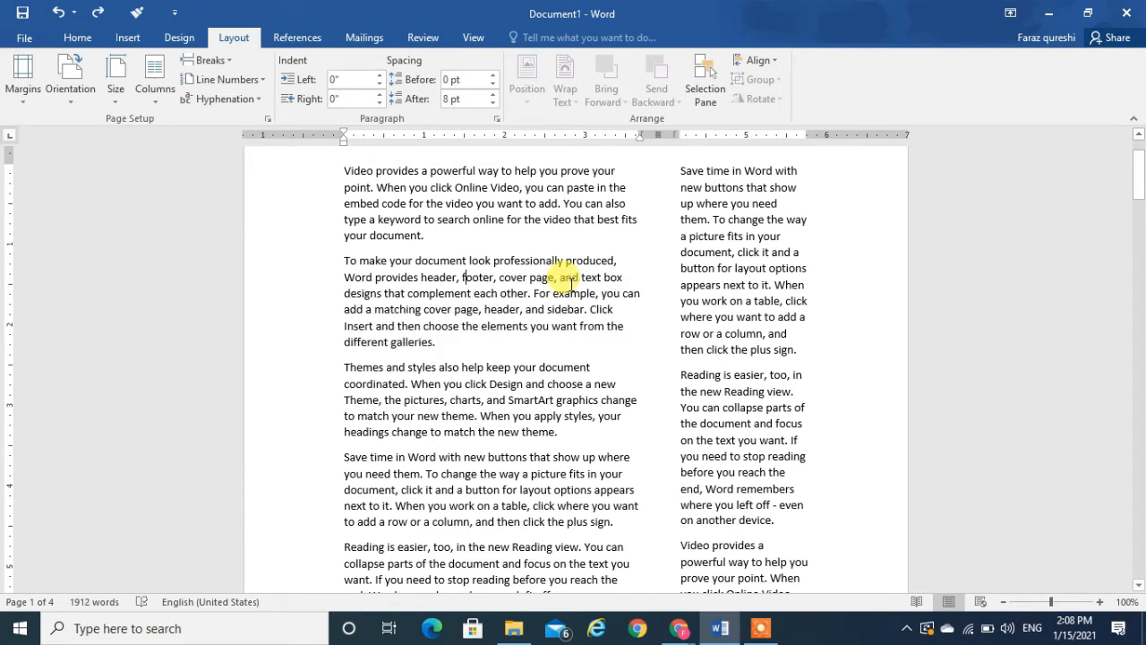
left_click(206, 60)
left_click(211, 60)
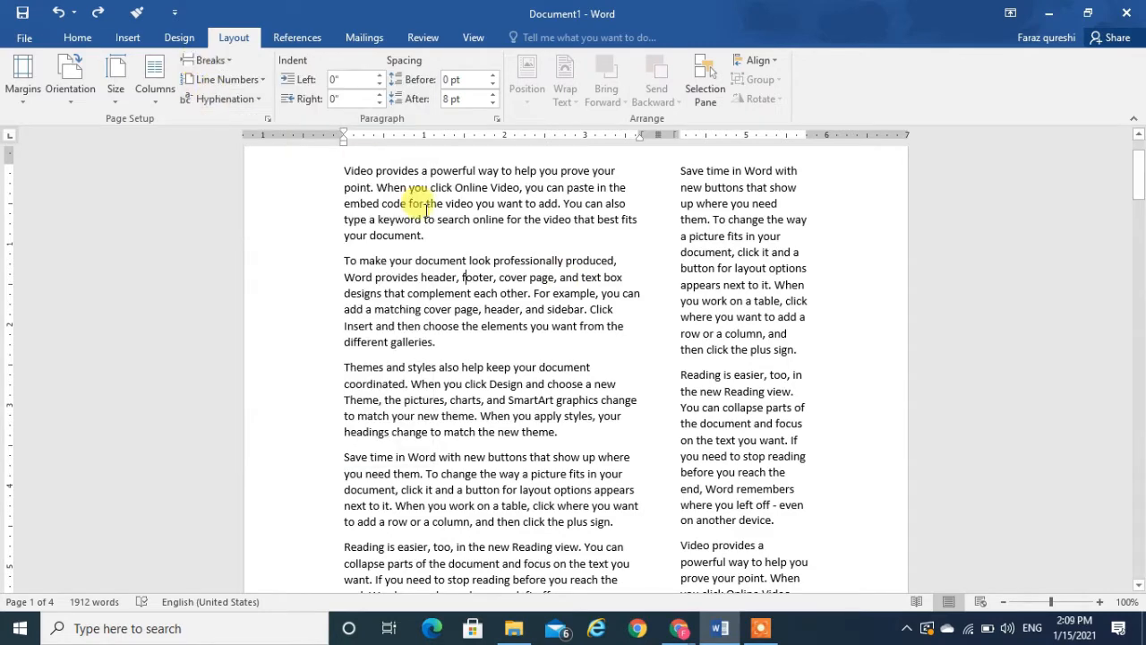
Set the entire text to the One column layout and switch it to the Two column layout
key("ctrl+a")
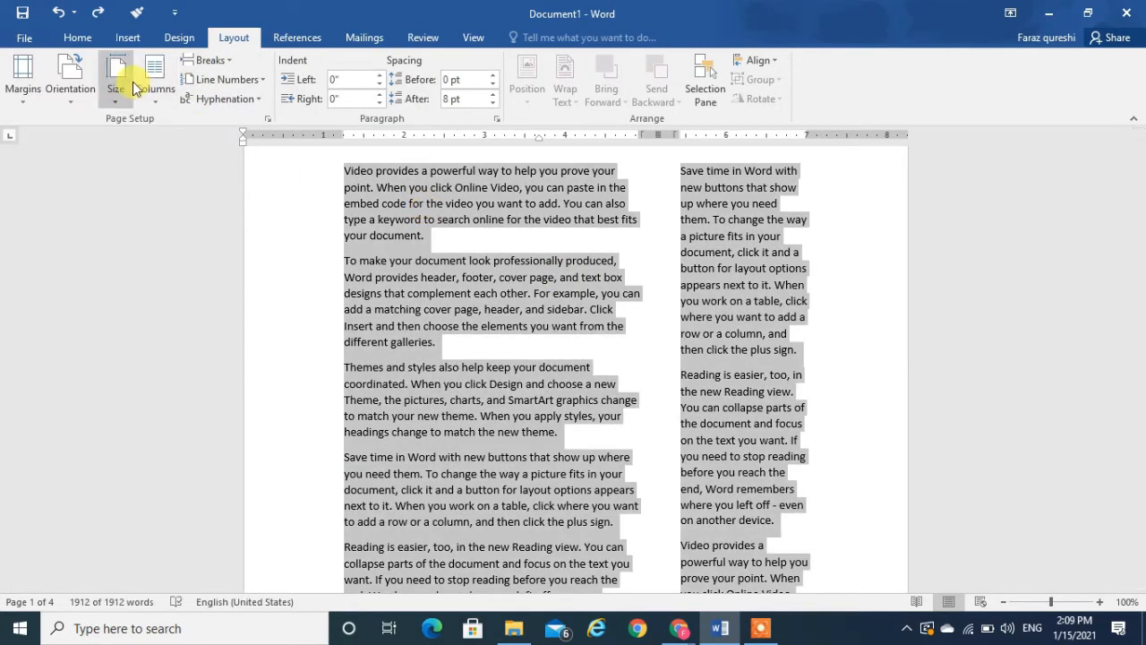
left_click(149, 89)
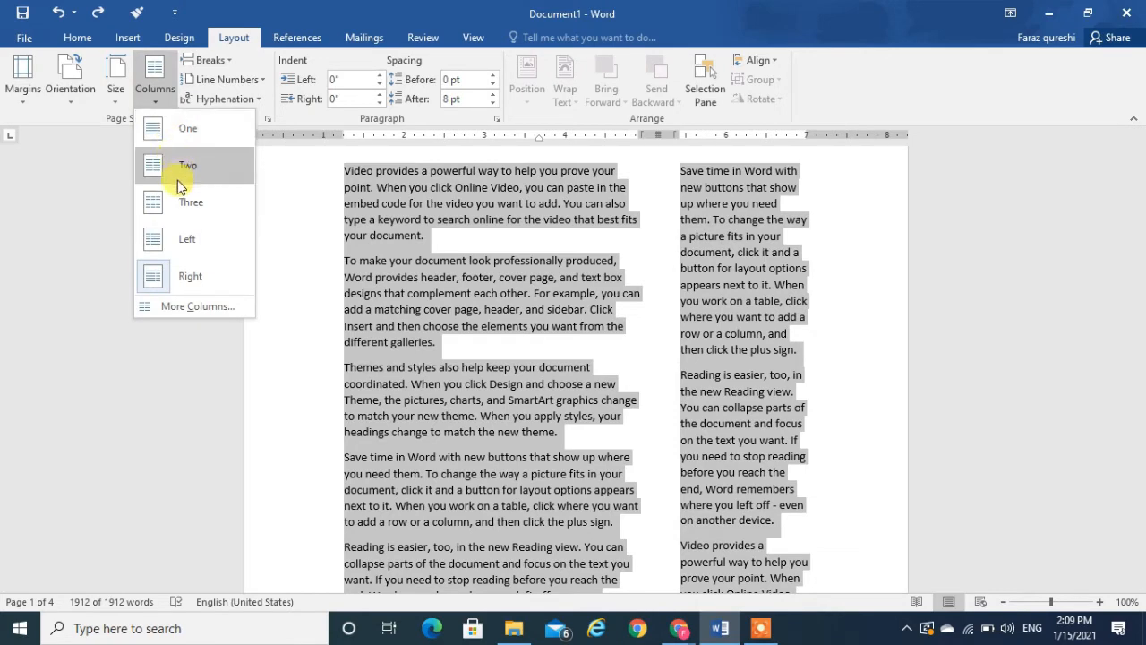
left_click(177, 138)
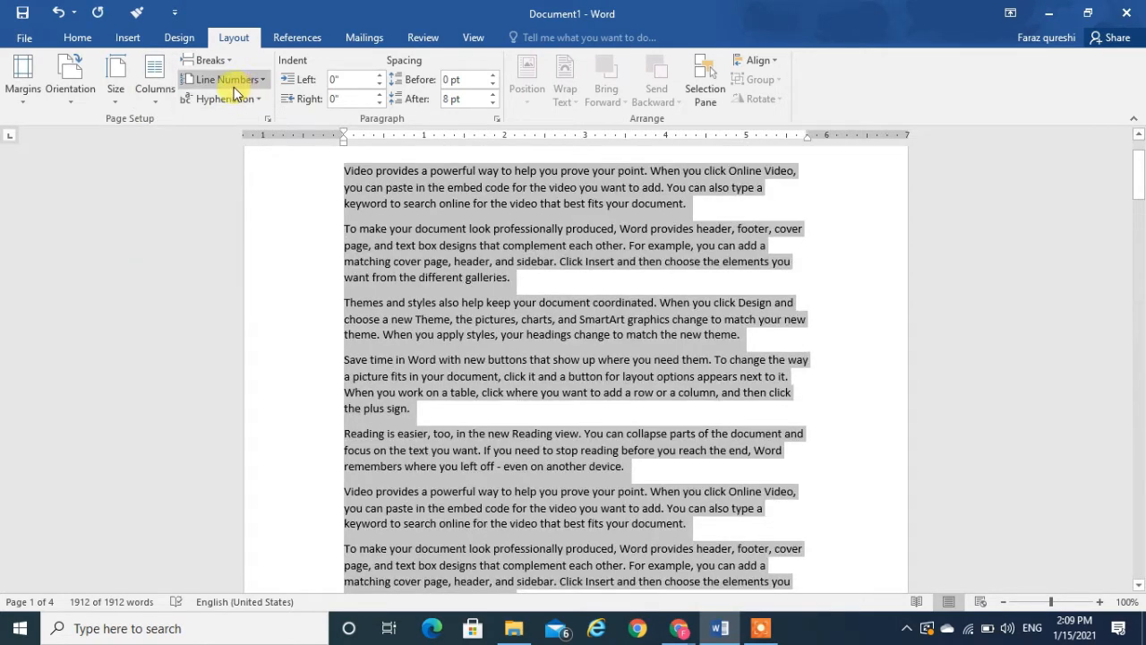
left_click(235, 85)
left_click(154, 76)
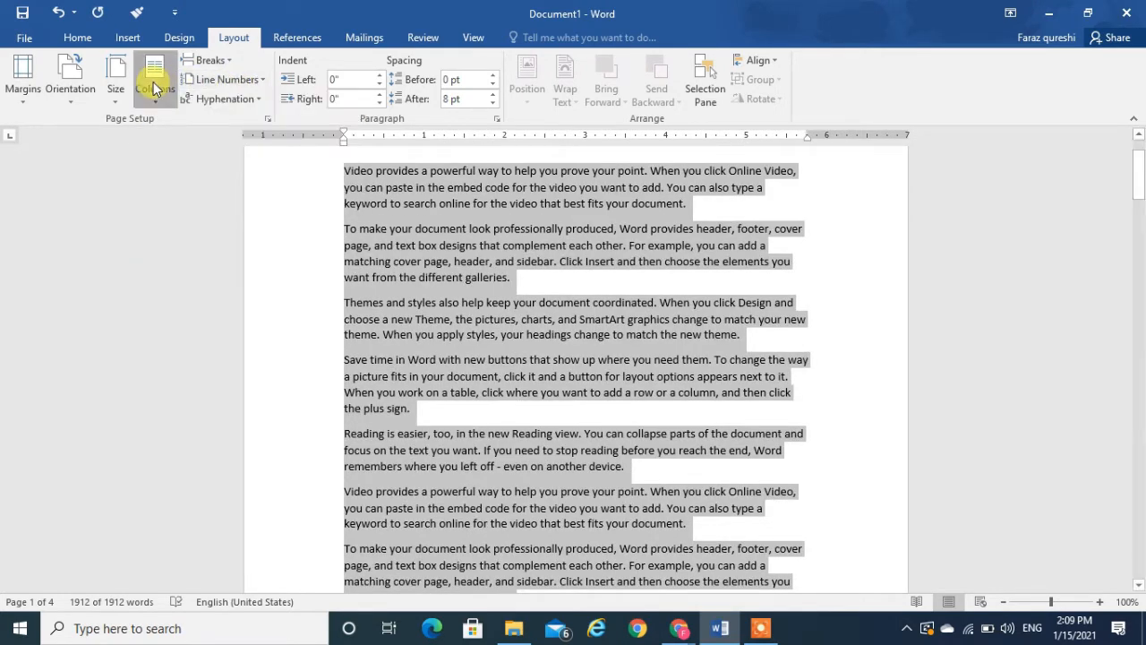
left_click(154, 78)
left_click(181, 187)
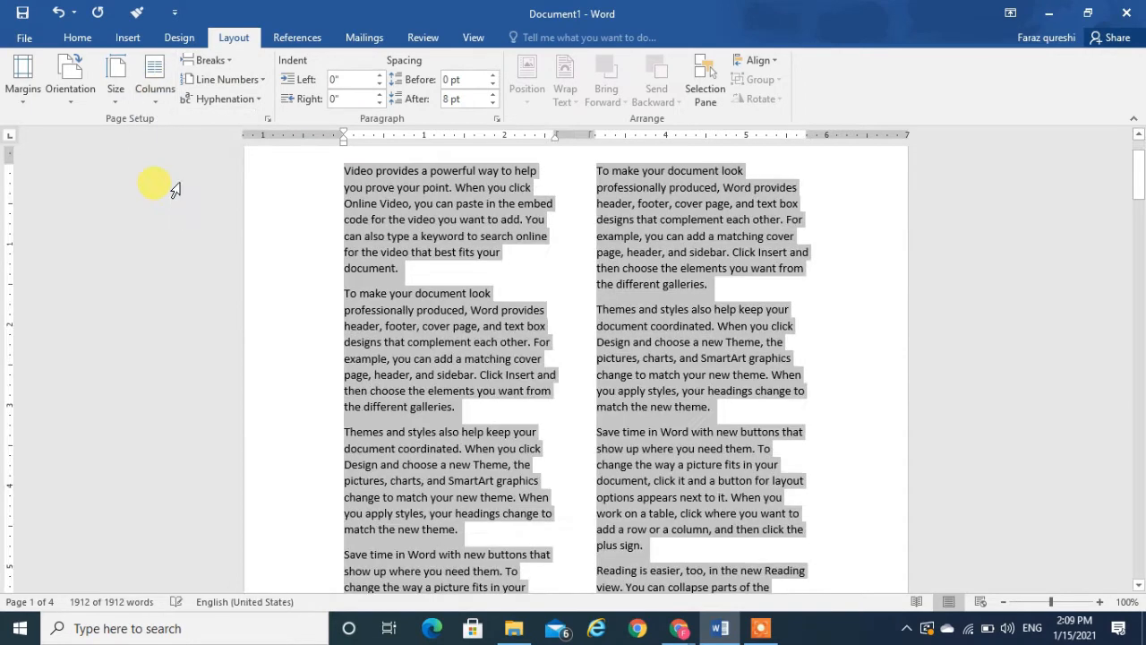
Add Continuous line numbers to the entire text and check the numbering through to the last page
left_click(230, 82)
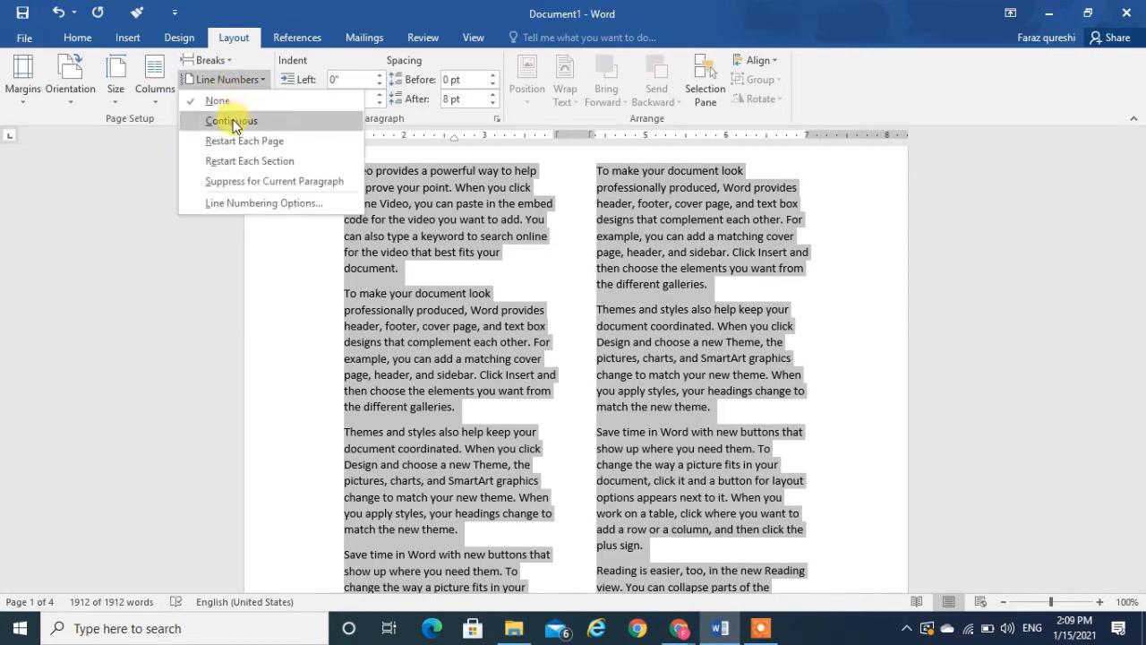
left_click(234, 123)
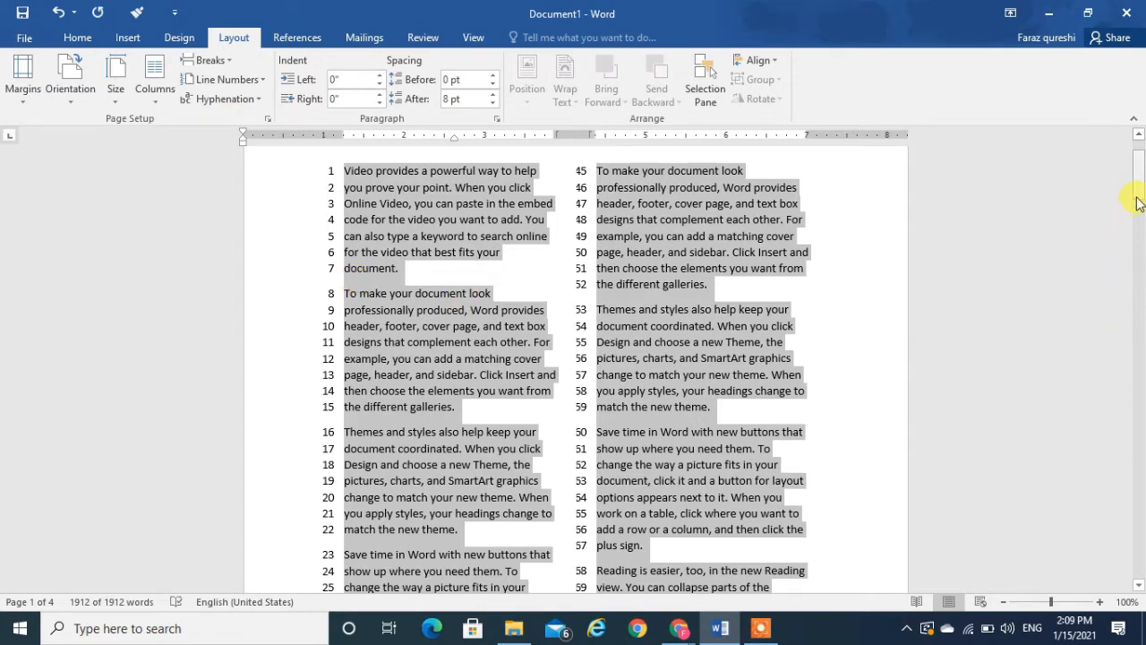
left_click_drag(1140, 167, 1119, 535)
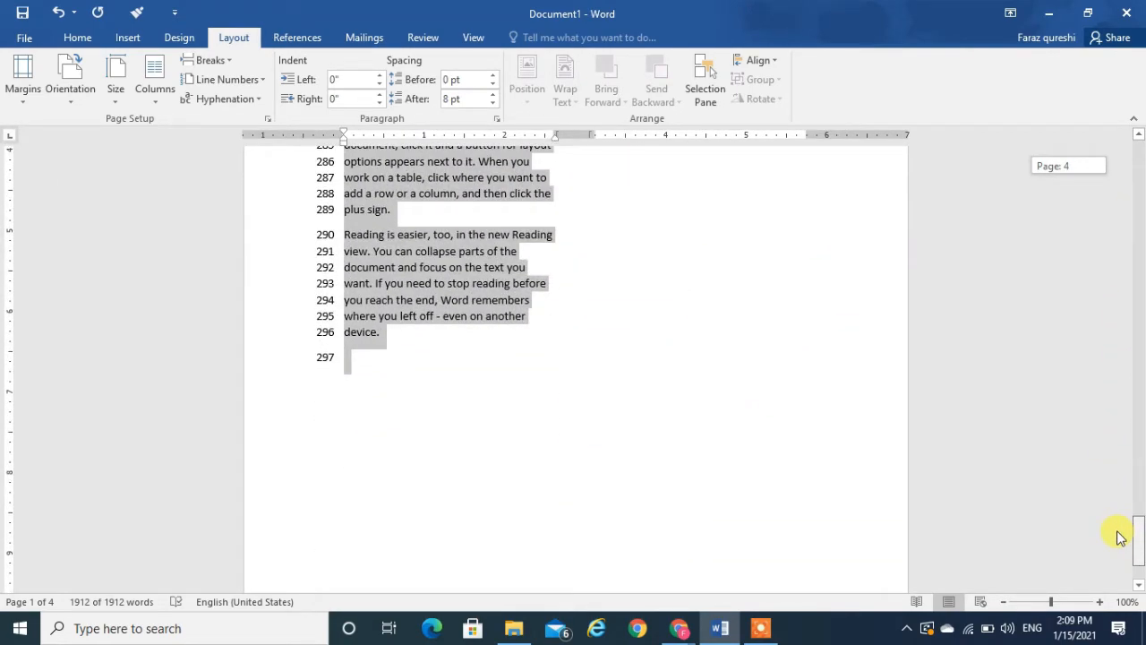
left_click_drag(1123, 536, 1135, 157)
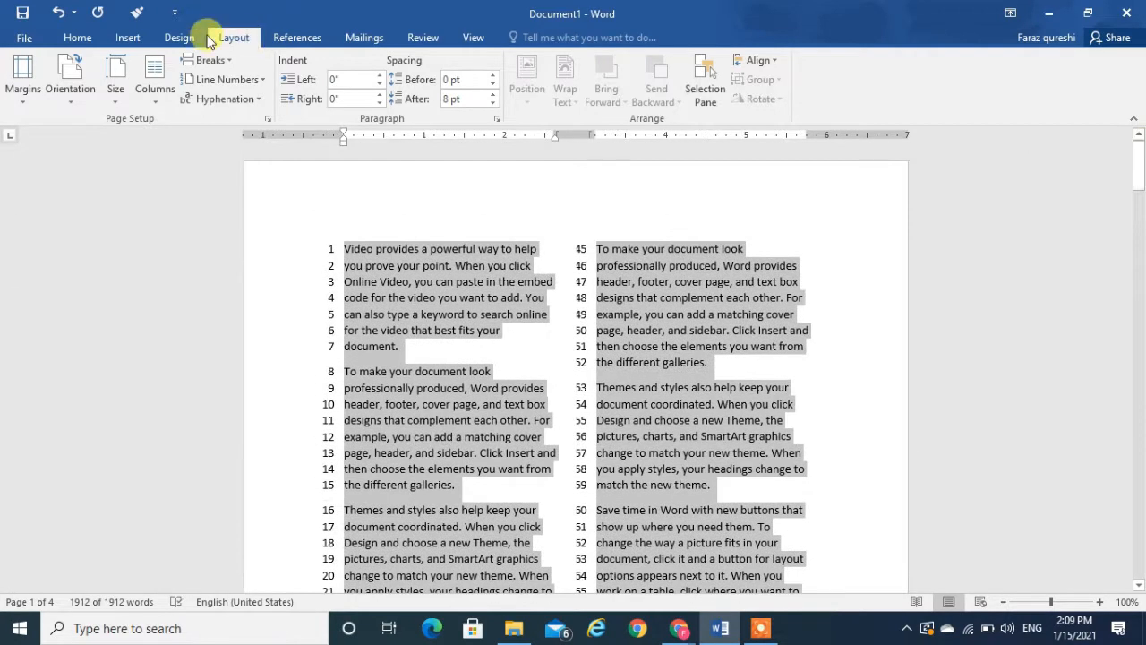
Switch the line numbering to Restart Each Page and check it in the document
left_click(218, 83)
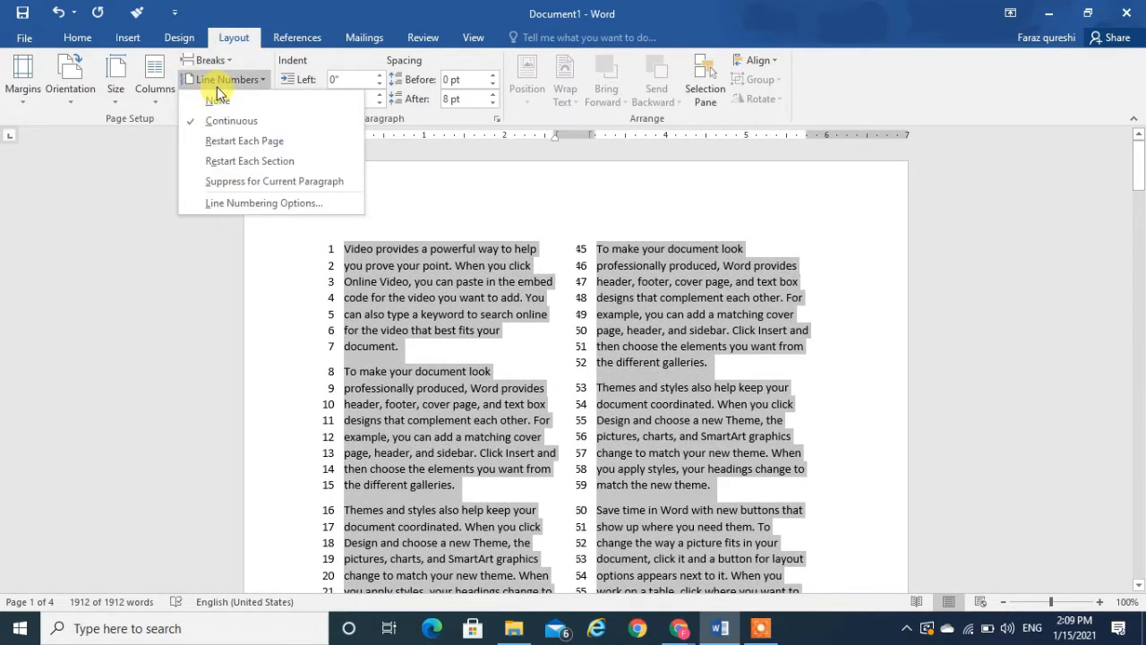
left_click(223, 143)
mouse_move(1140, 171)
left_mouse_down()
mouse_move(1138, 385)
mouse_move(1140, 166)
left_mouse_up()
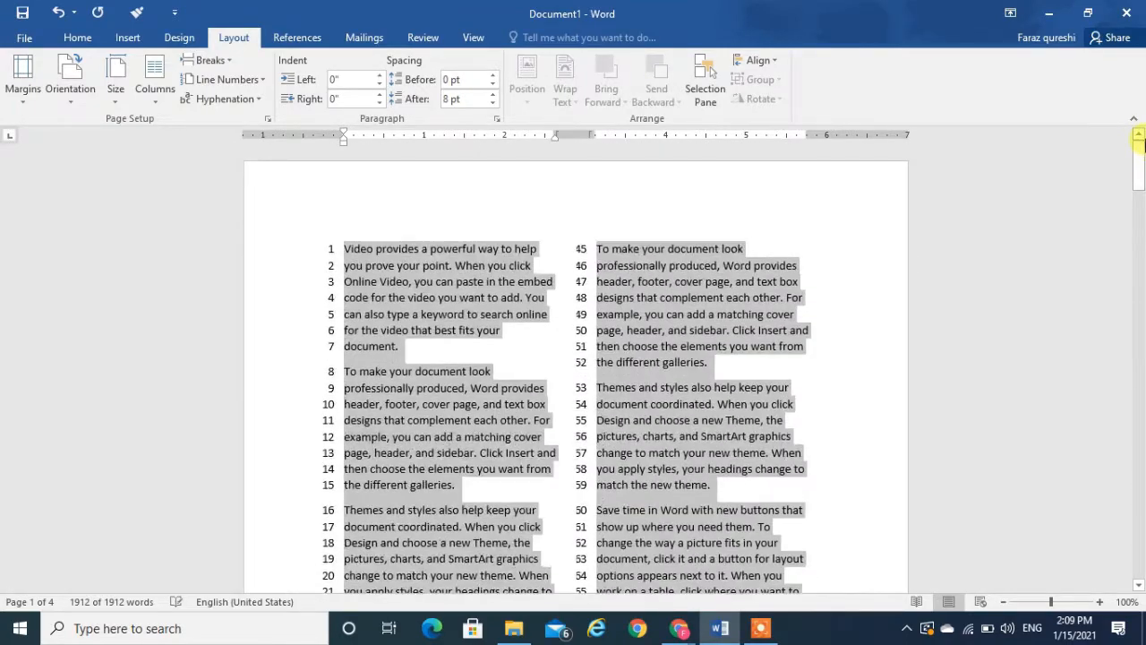
Change the line numbering to Restart Each Section and check the first page
left_click(210, 82)
left_click(252, 164)
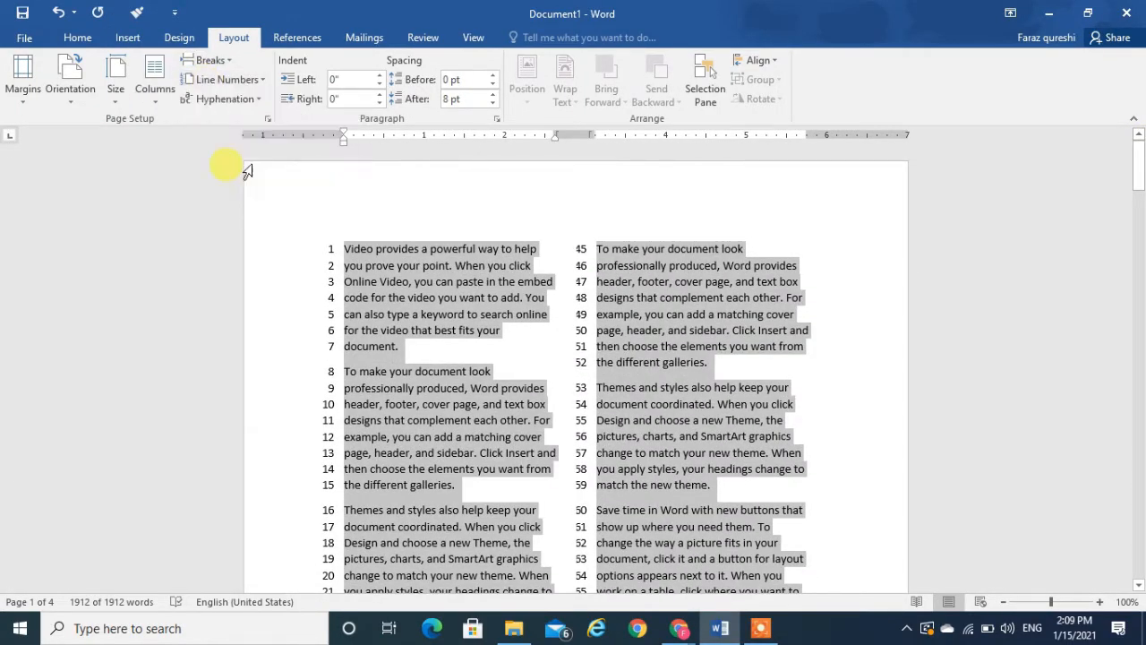
left_click_drag(1139, 166, 1139, 195)
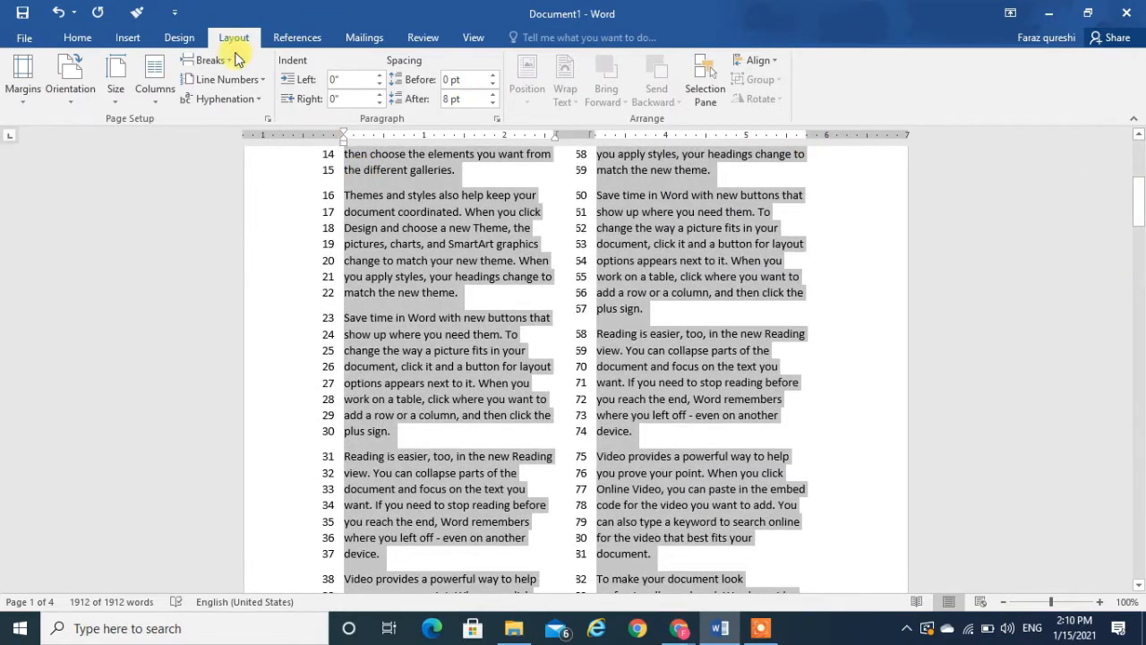
Select the whole paragraph beginning "Themes and styles" on the first page and suppress its line numbers
left_click(226, 79)
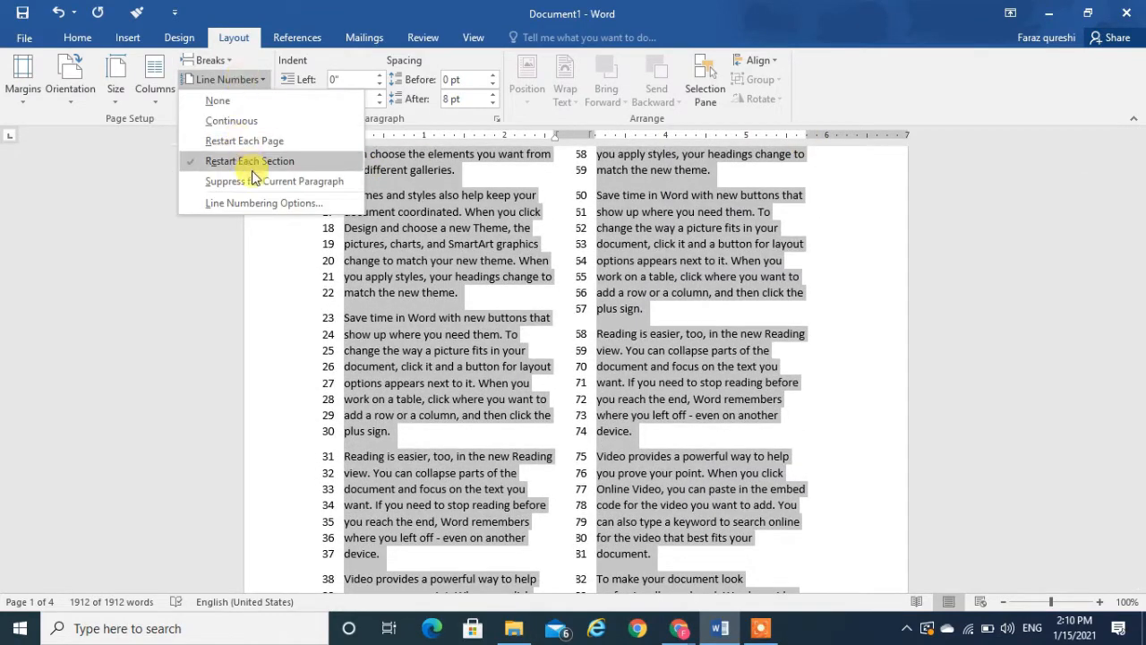
left_click(460, 213)
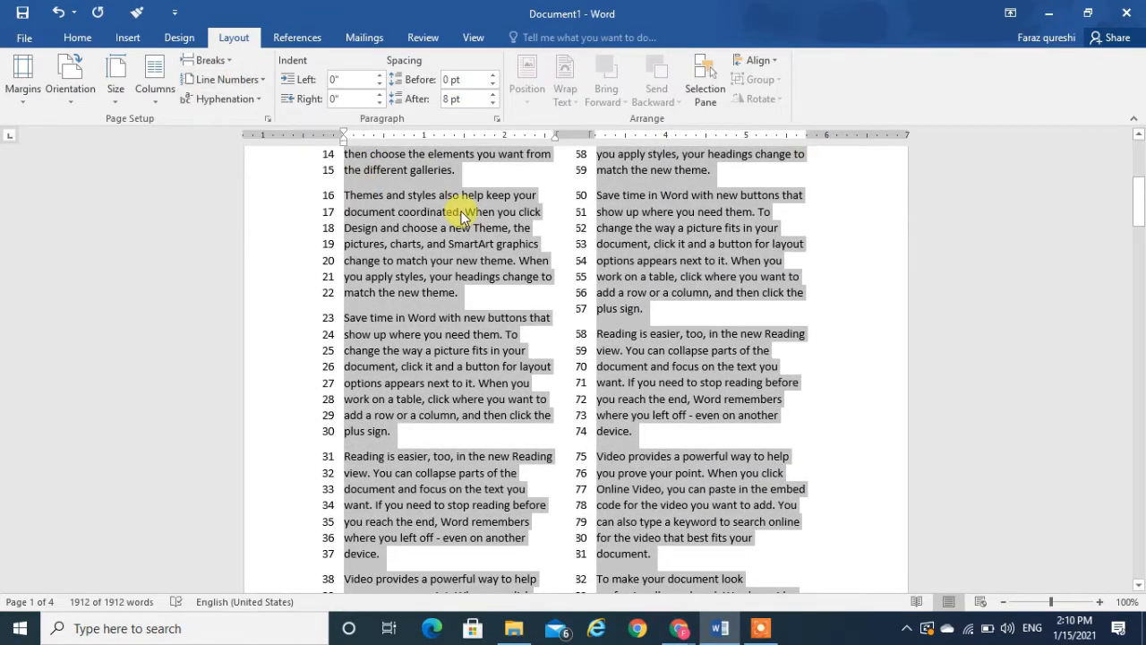
left_click(347, 194)
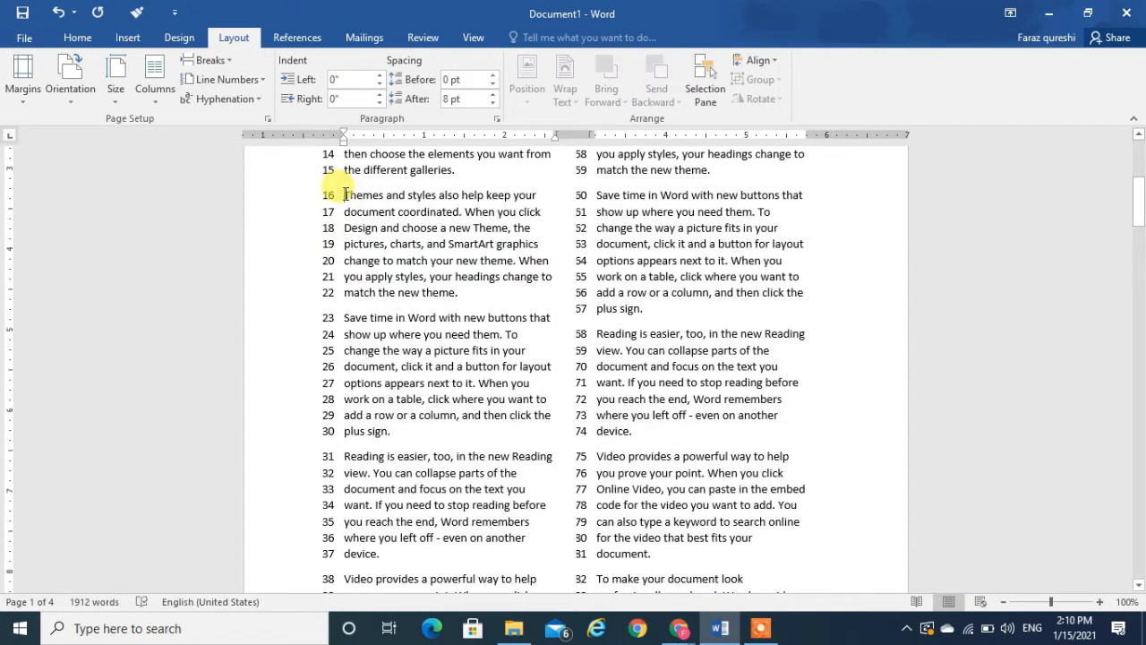
key("shift+Down")
key("shift+Down")
key("shift+Down")
key("shift+Down")
key("shift+Down")
key("shift+Down")
key("shift+Down")
key("shift+Down")
key("shift+Up")
key("shift+Up")
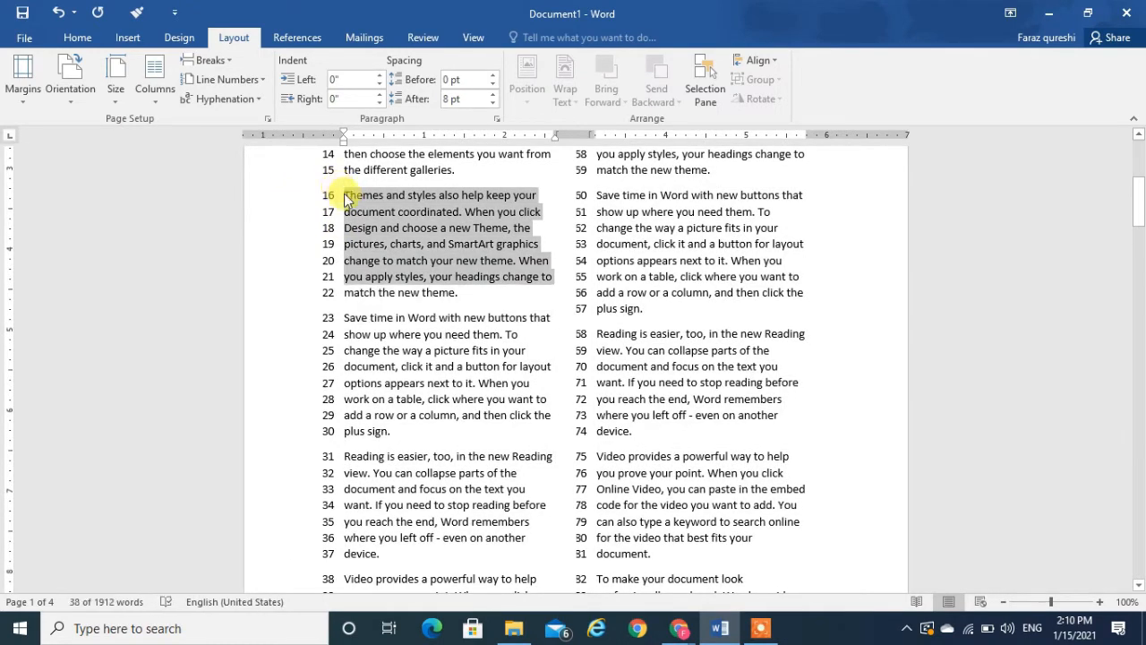
key("shift+Down")
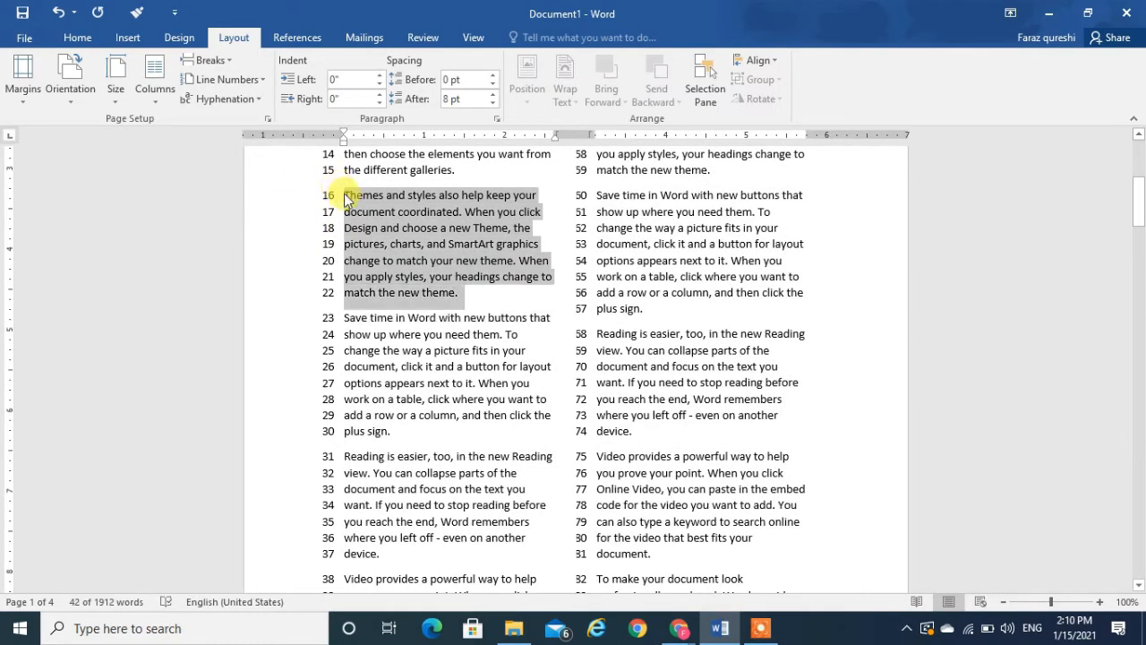
left_click(219, 82)
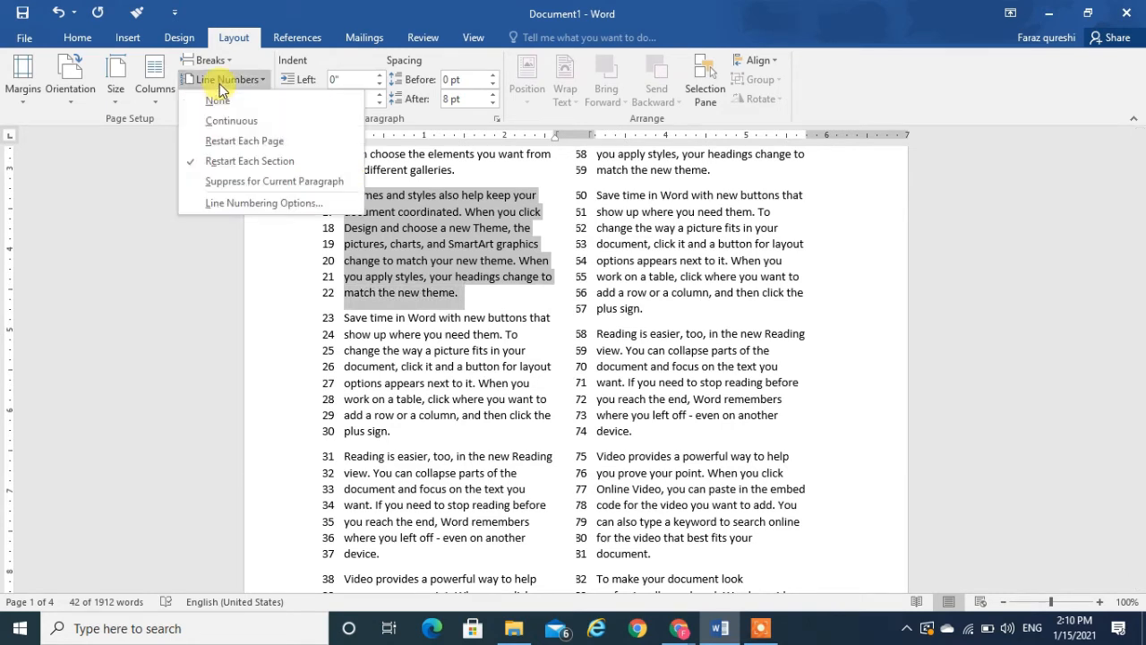
left_click(226, 184)
left_click(411, 350)
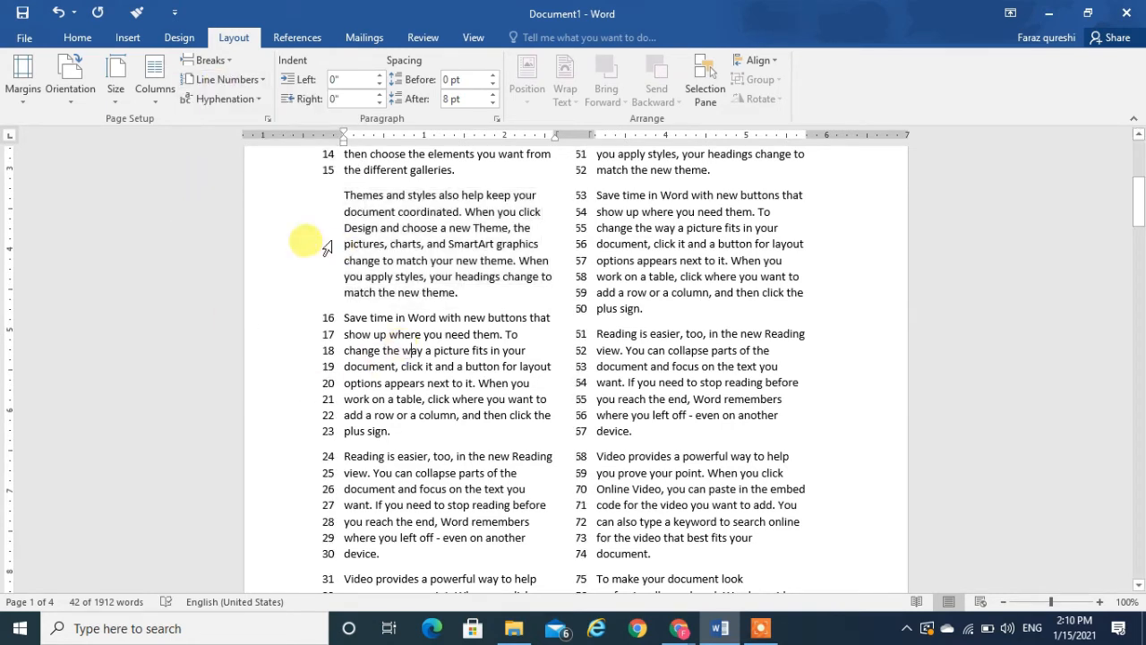
Compare the line numbering directly before, at the start of and directly after the "Themes and styles" paragraph
left_click(312, 170)
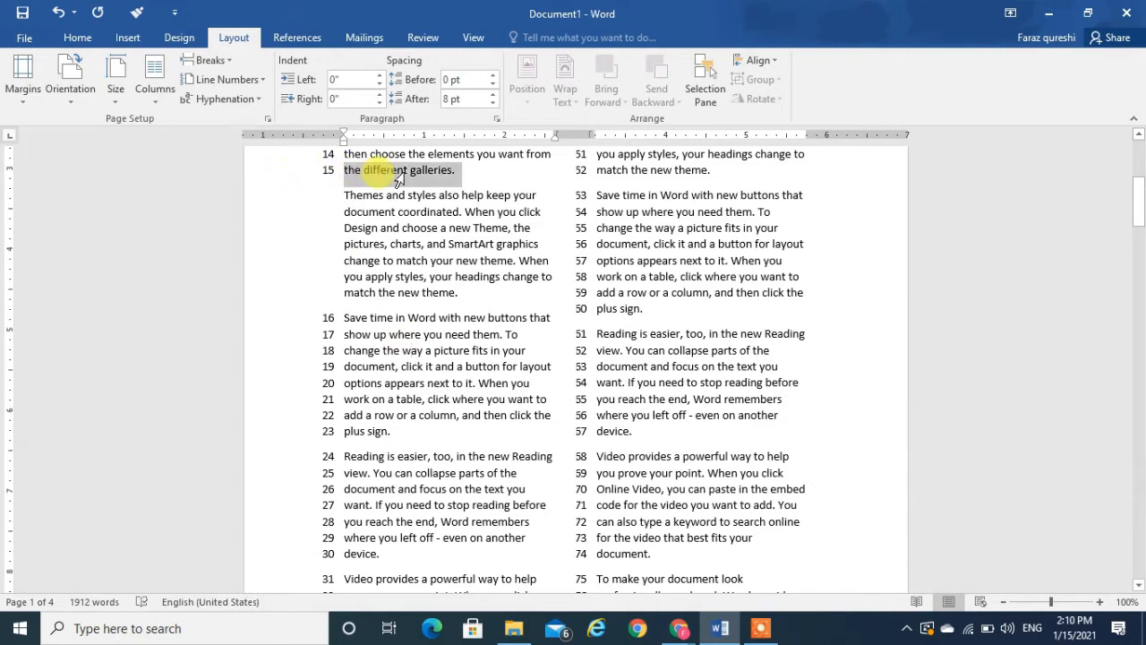
left_click(321, 197)
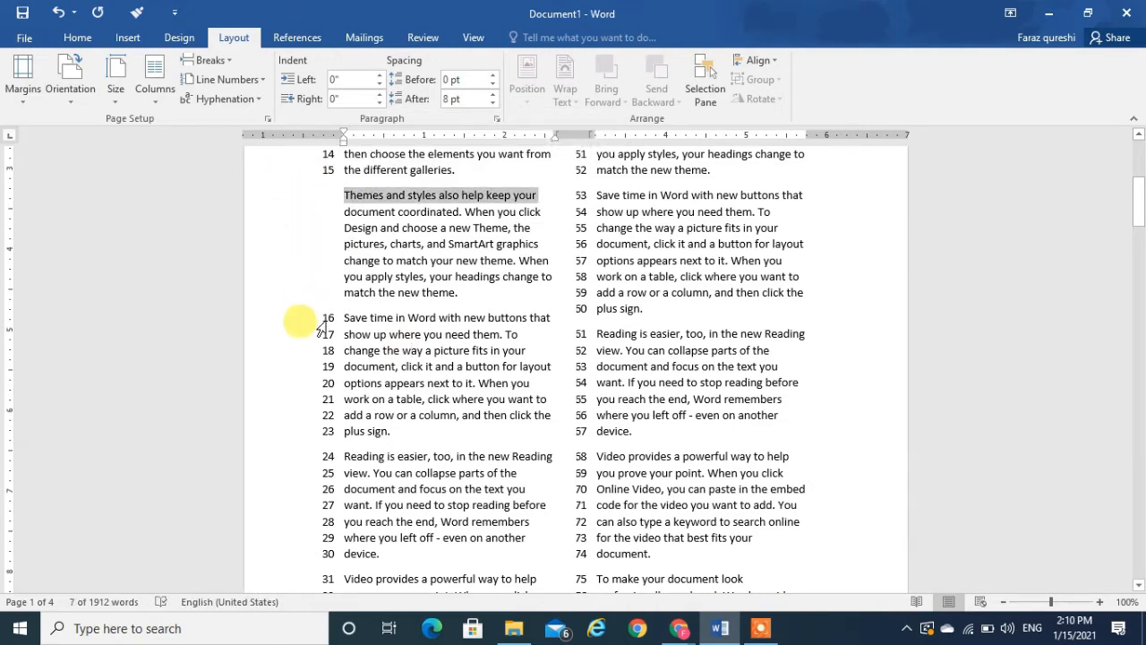
left_click(321, 324)
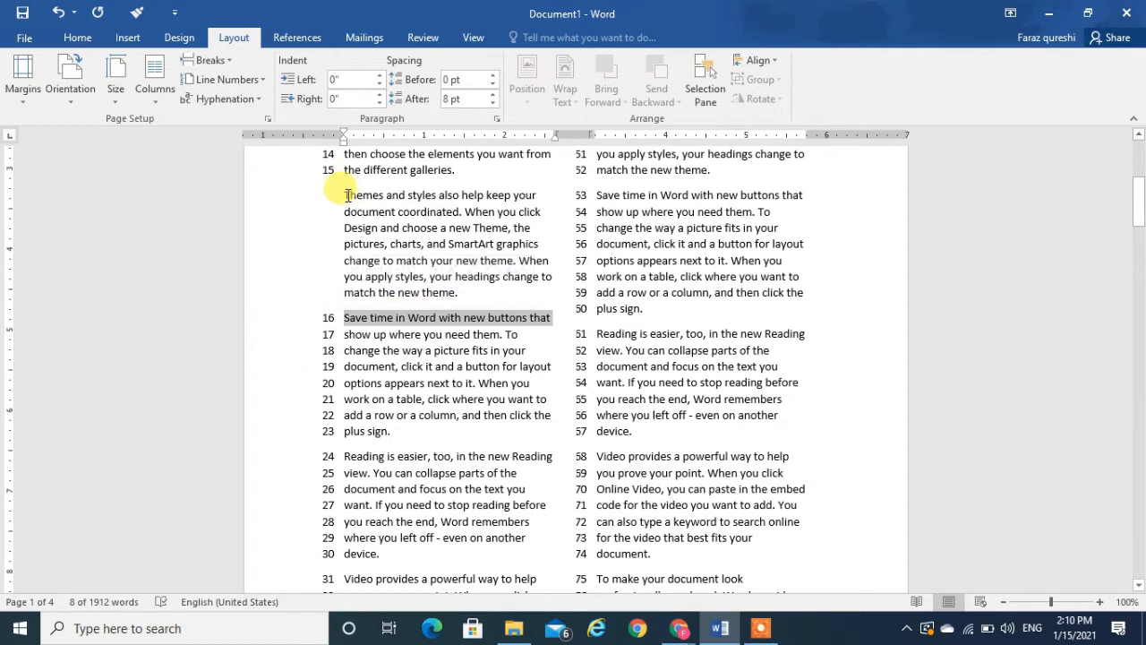
Select most of the "Themes and styles" paragraph, examine the page layout settings behind Line Numbering Options, and cancel without changes
left_click_drag(348, 195, 519, 281)
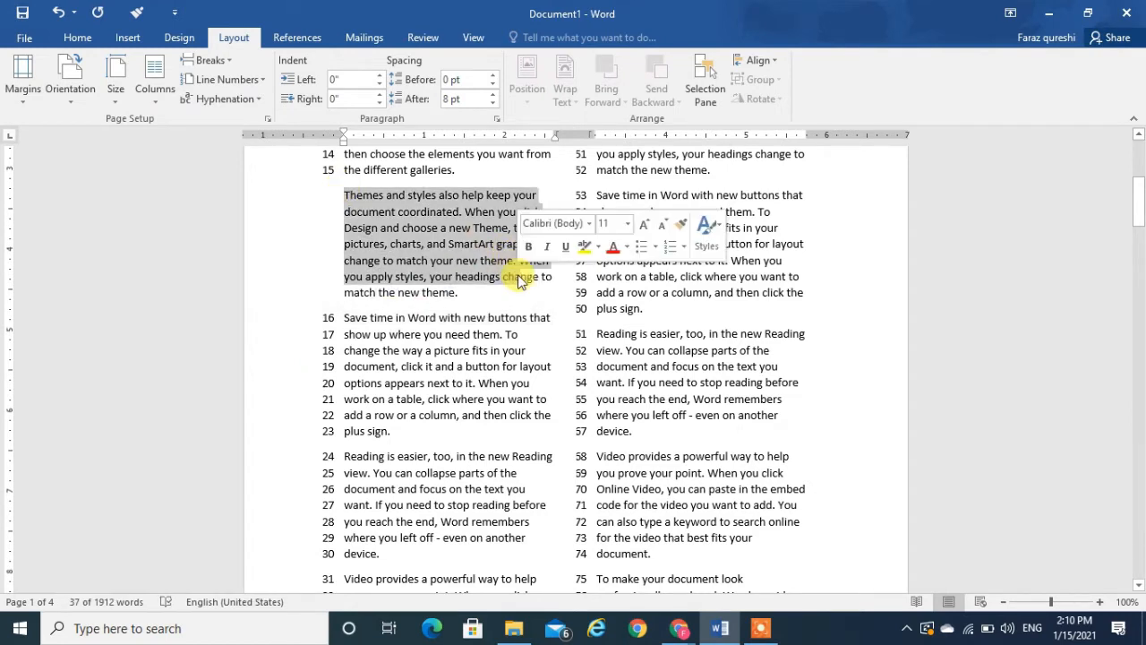
left_click(224, 79)
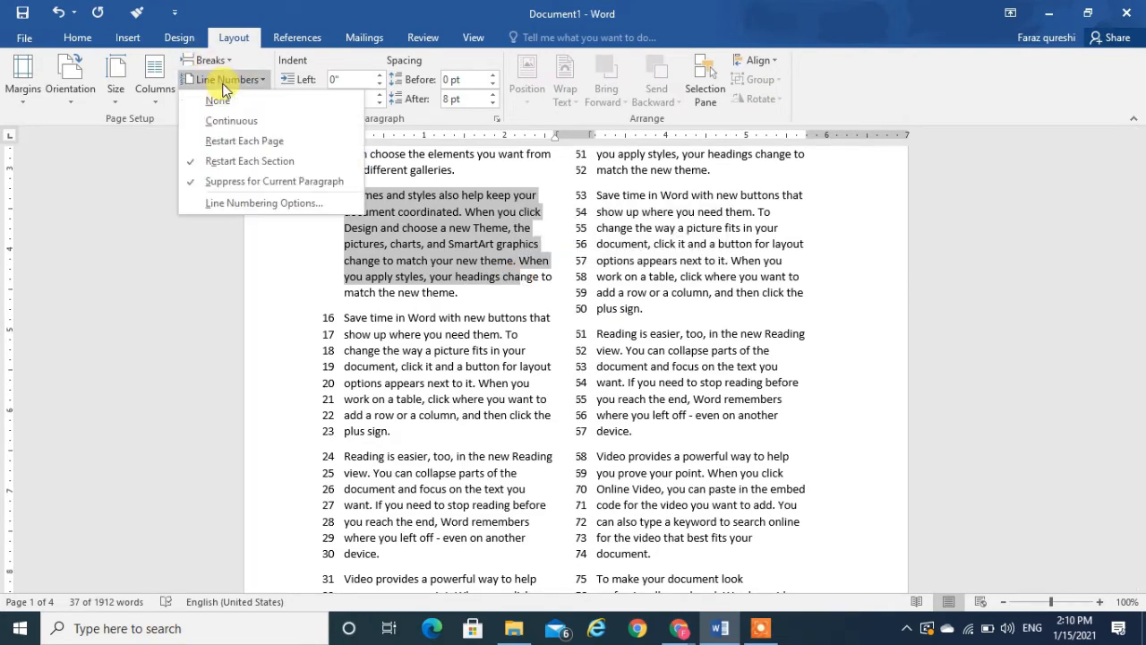
left_click(244, 203)
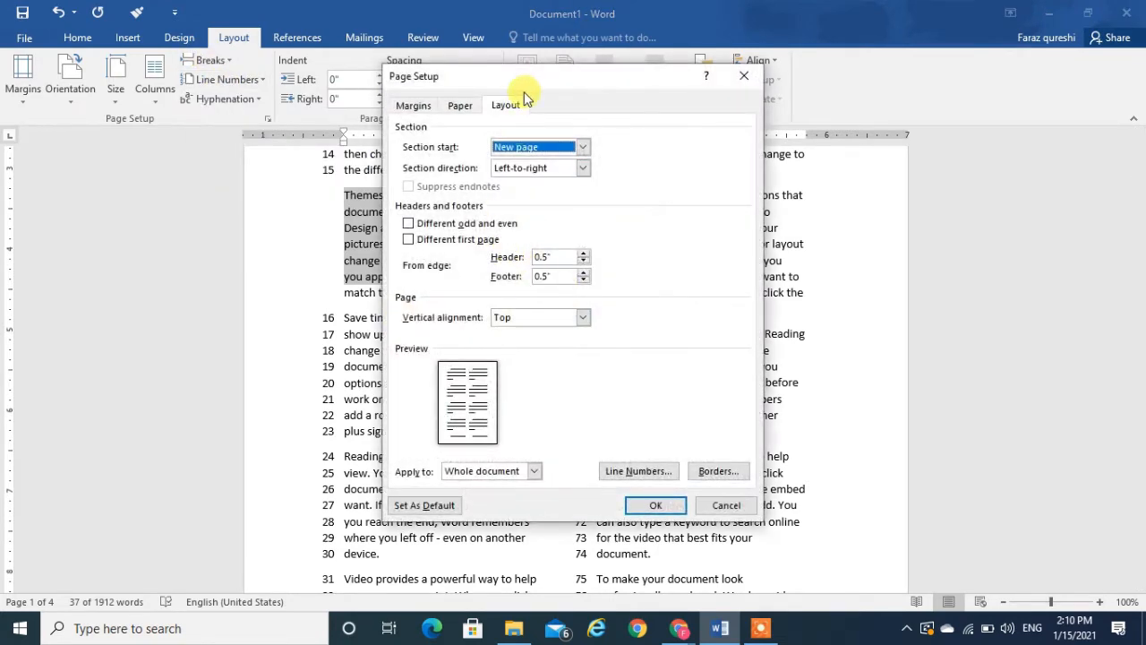
left_click(525, 169)
left_click(526, 172)
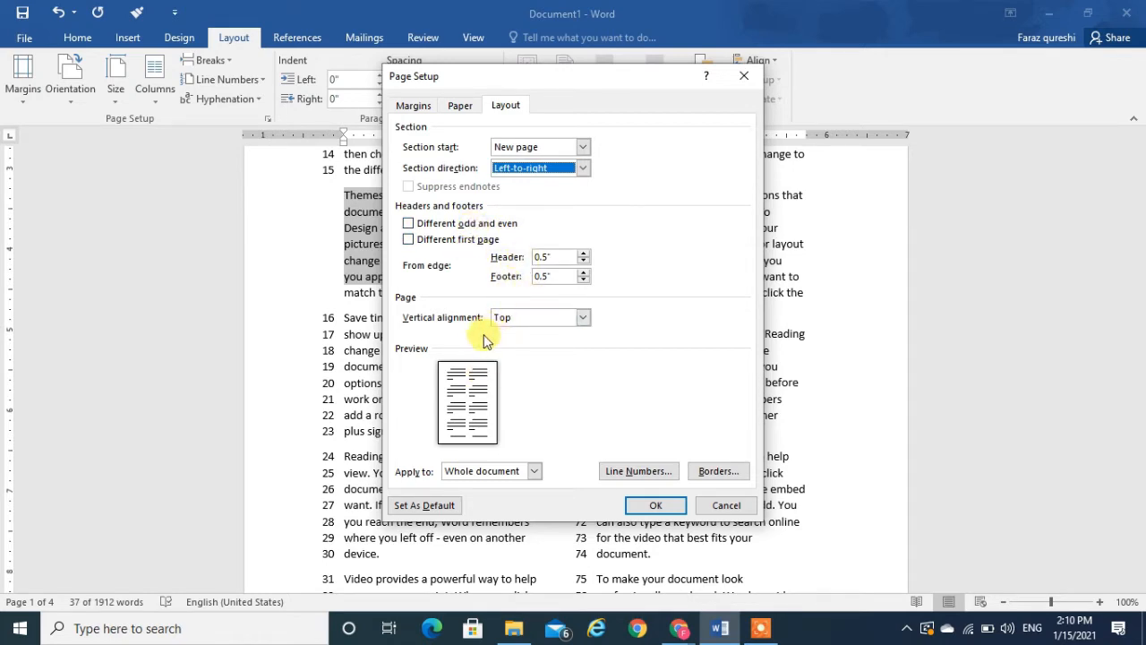
left_click(720, 506)
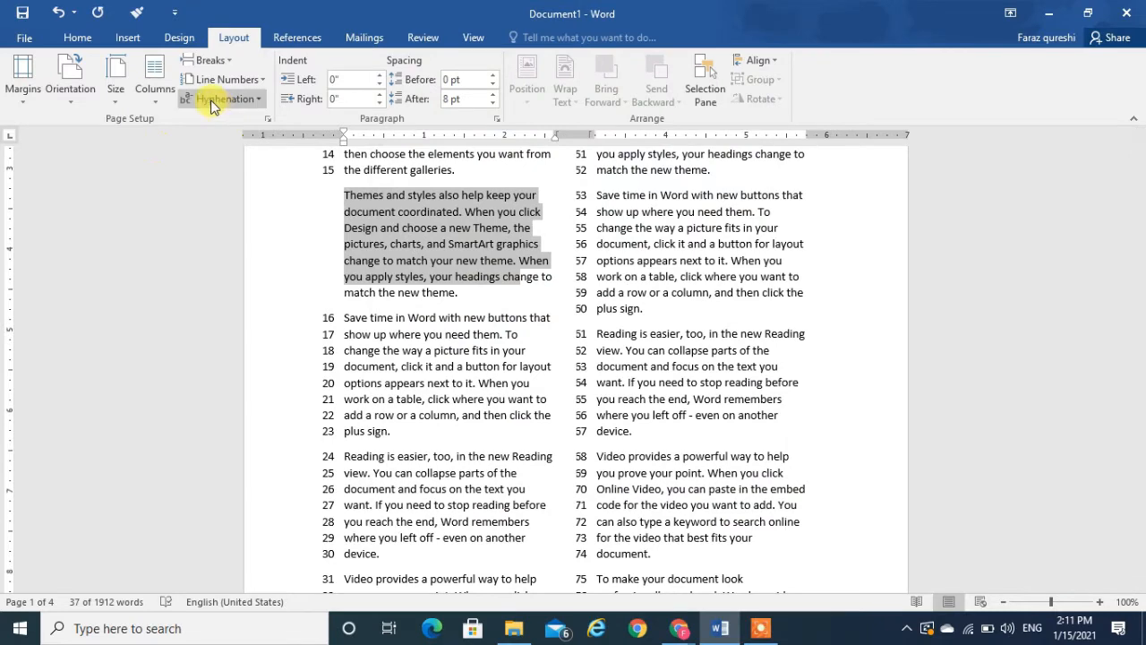
Undo the line number suppression for the "Themes and styles" paragraph and select the entire text
key("ctrl+z")
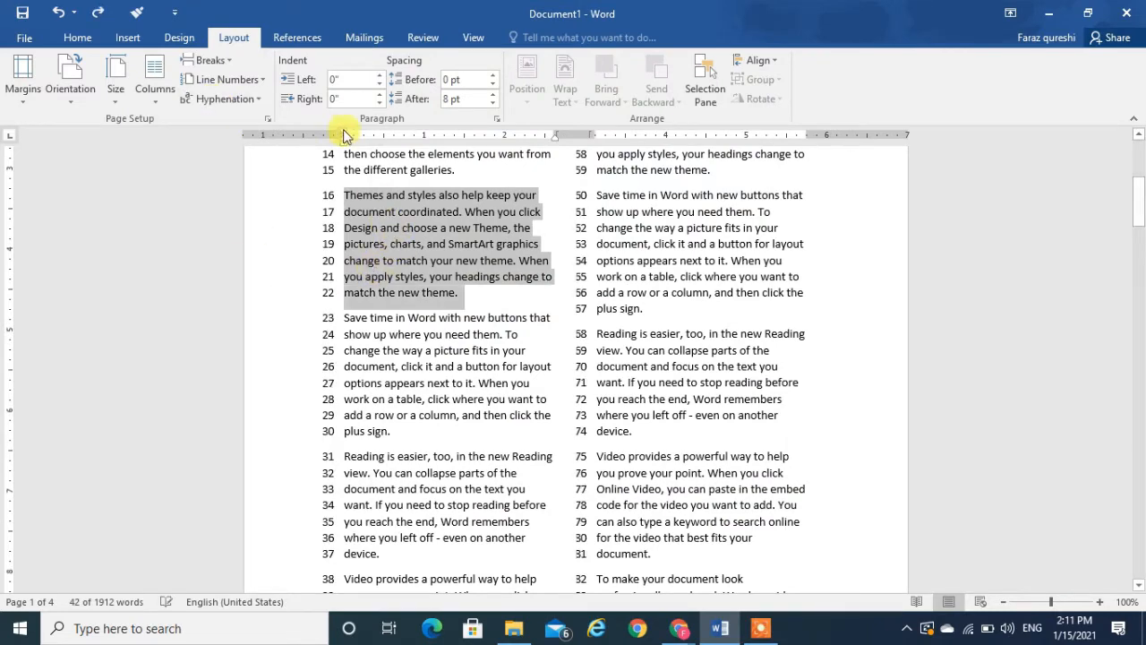
key("ctrl+a")
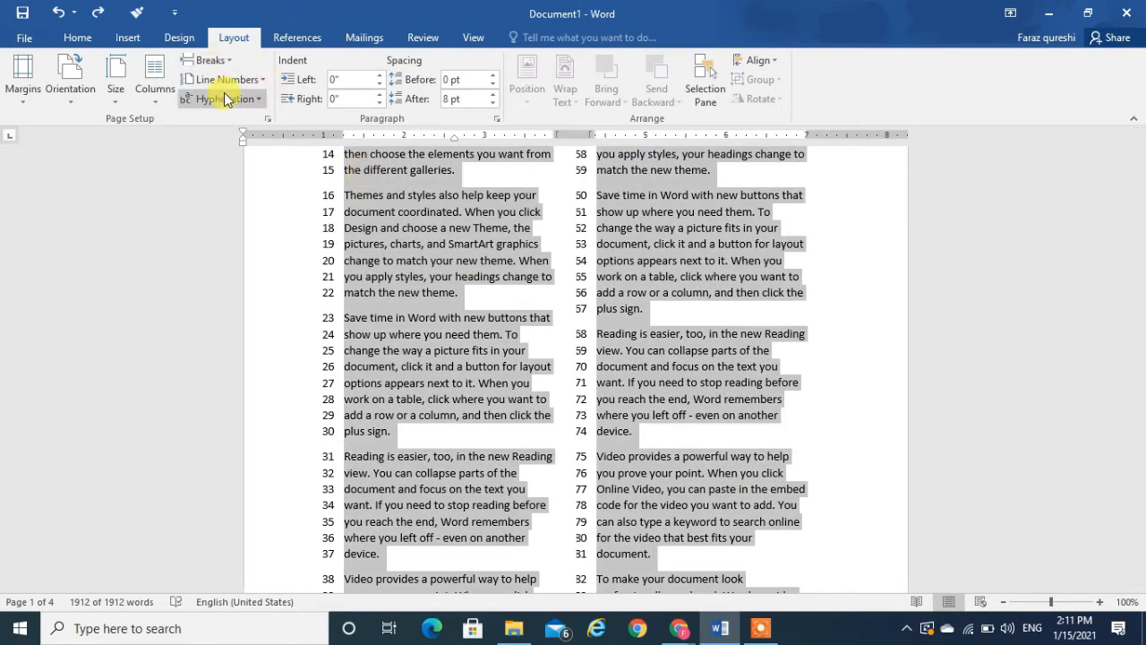
Try automatic hyphenation on the entire text, check the words split at line ends, and undo it
left_click(226, 100)
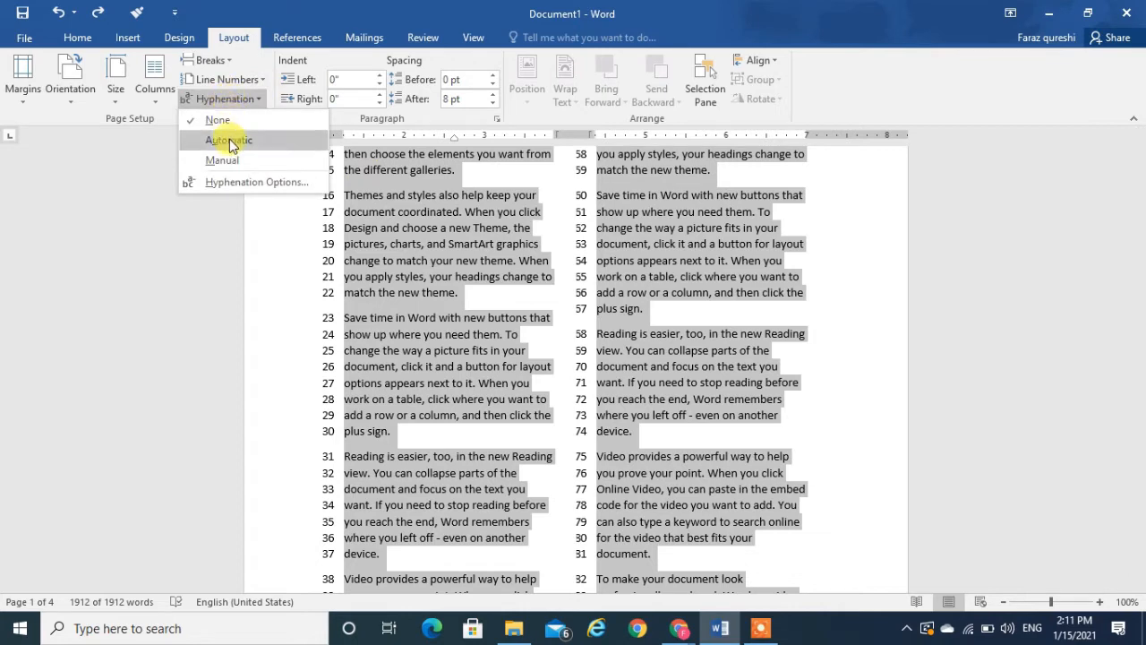
left_click(230, 141)
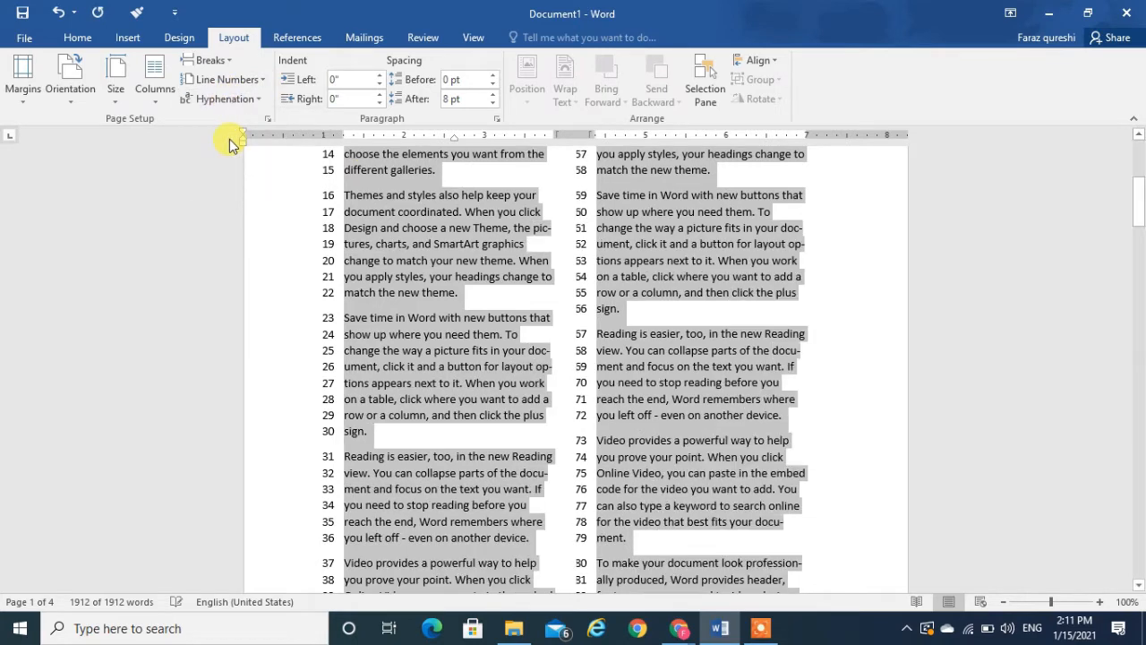
left_click(786, 246)
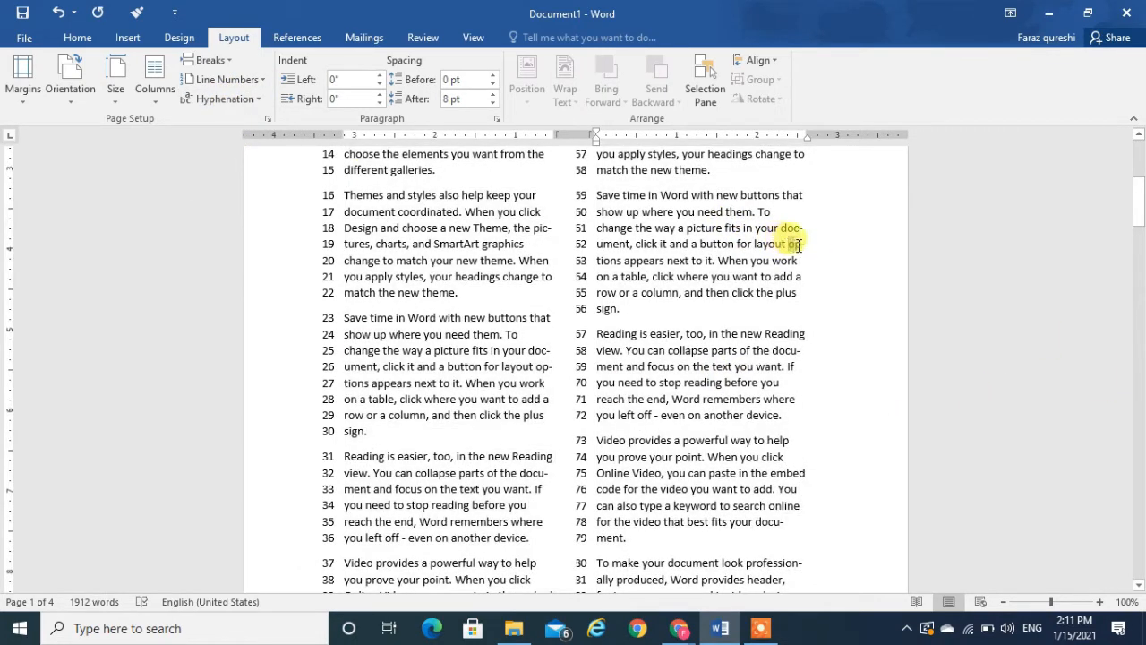
key("ctrl+z")
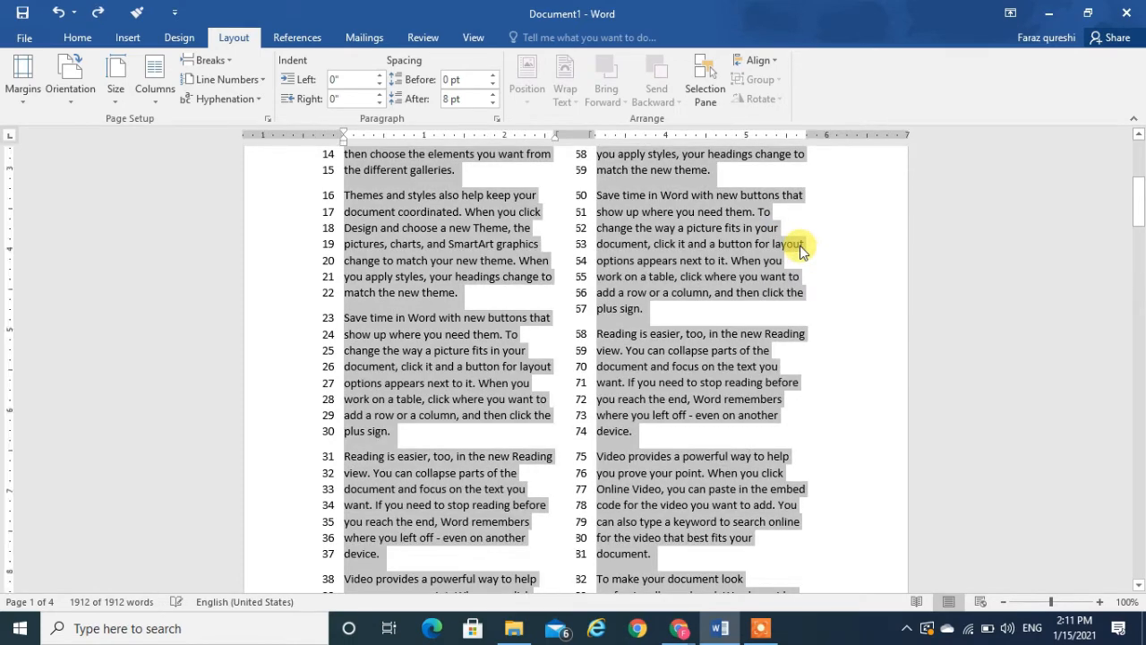
Enlarge the font size of the entire text to 23 pt
key("ctrl+shift+period")
key("ctrl+shift+period")
key("ctrl+shift+period")
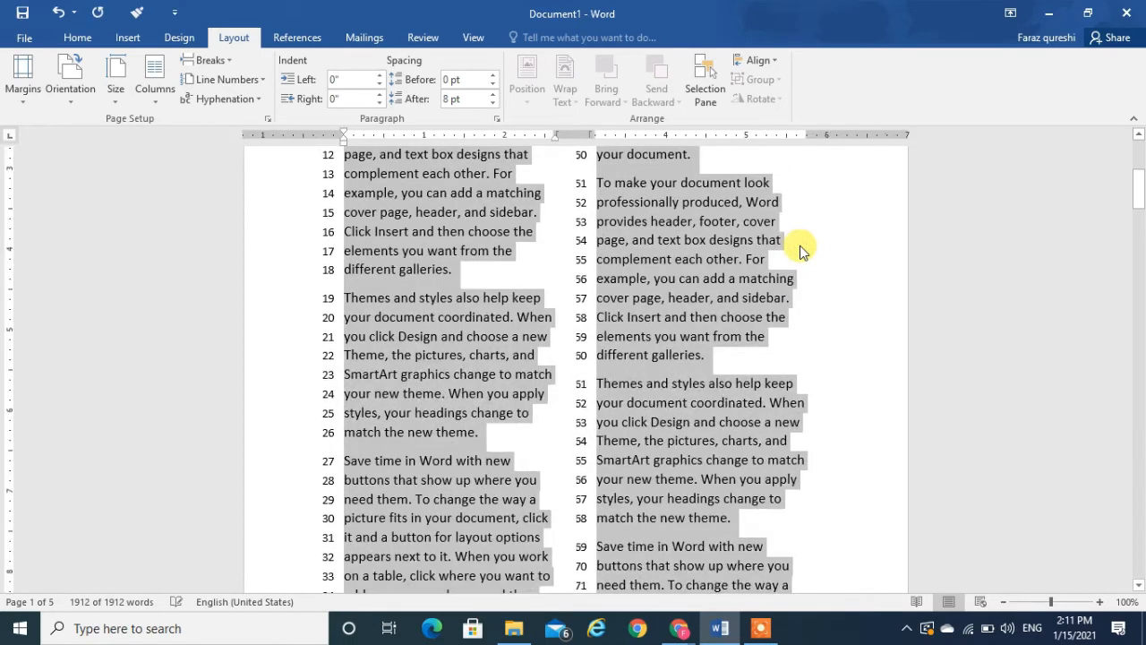
key("ctrl+shift+period")
key("ctrl+shift+period")
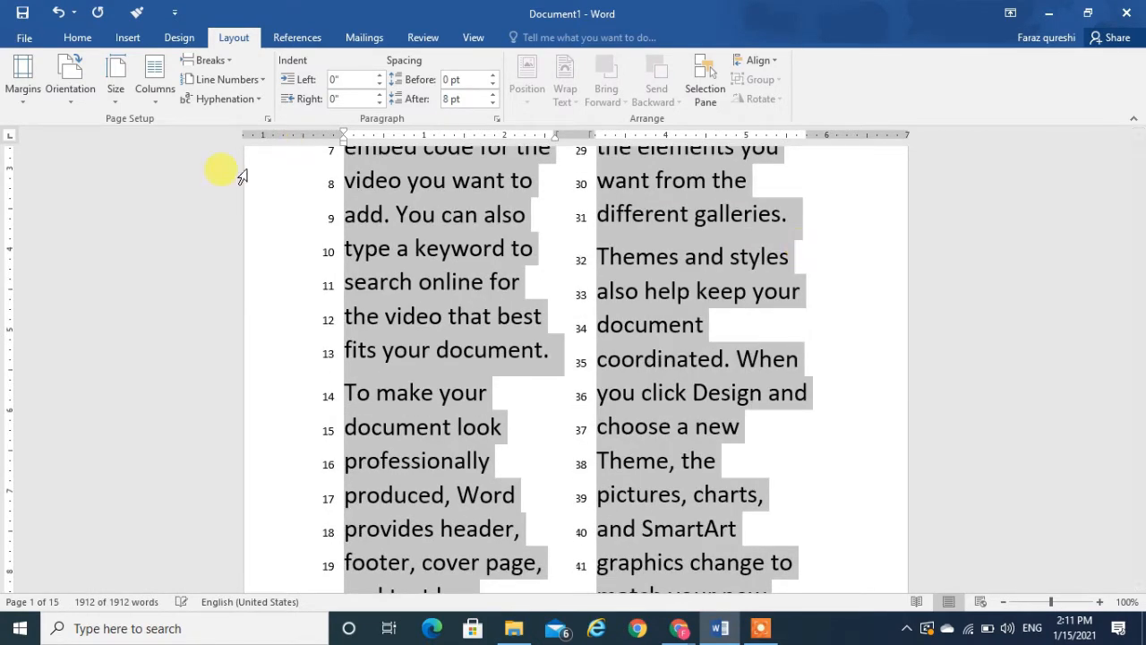
Hyphenate the enlarged text automatically and select the split word "different" before "galleries"
left_click(226, 101)
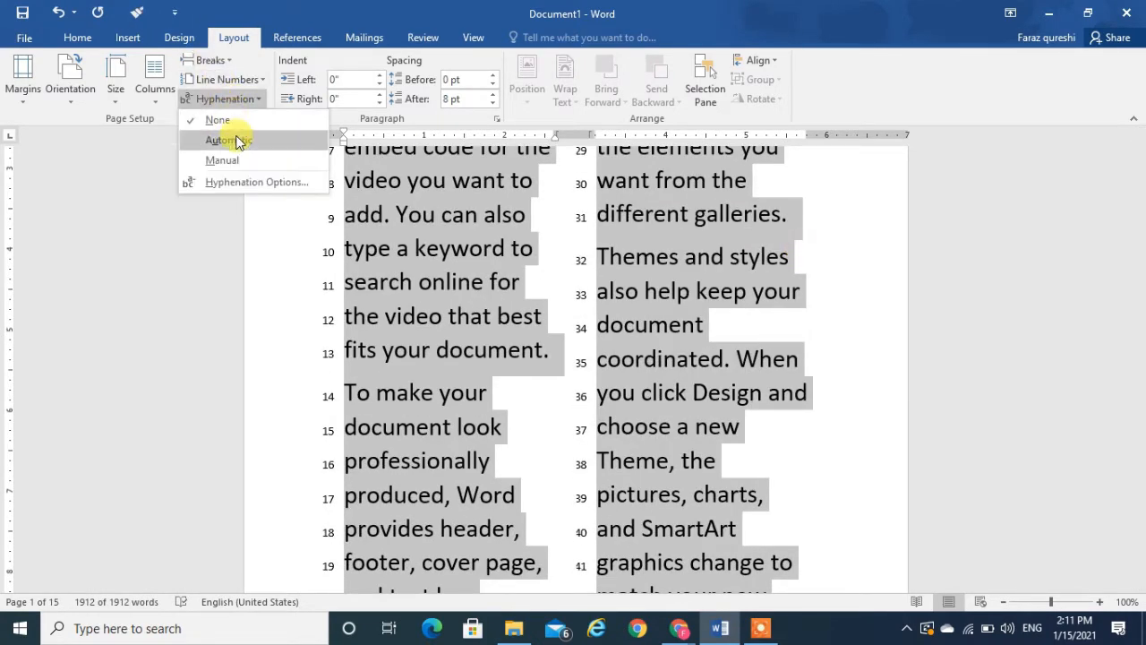
left_click(228, 140)
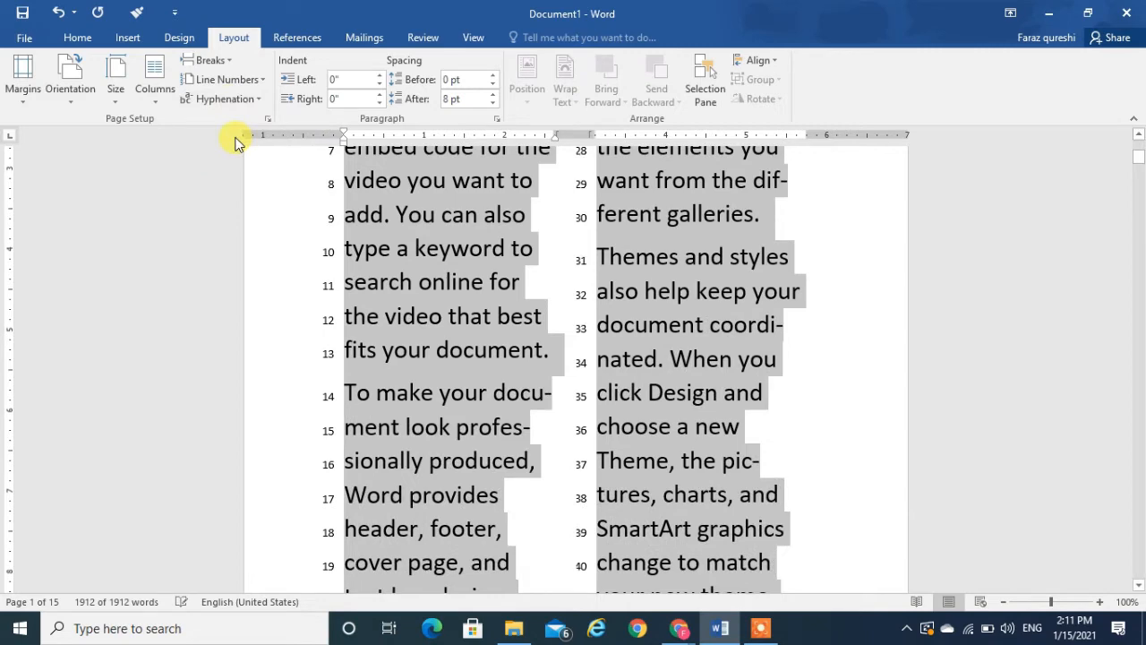
left_click(752, 188)
left_click_drag(753, 188, 660, 219)
Undo the automatic hyphenation to compare the line endings, and restore it
key("ctrl+z")
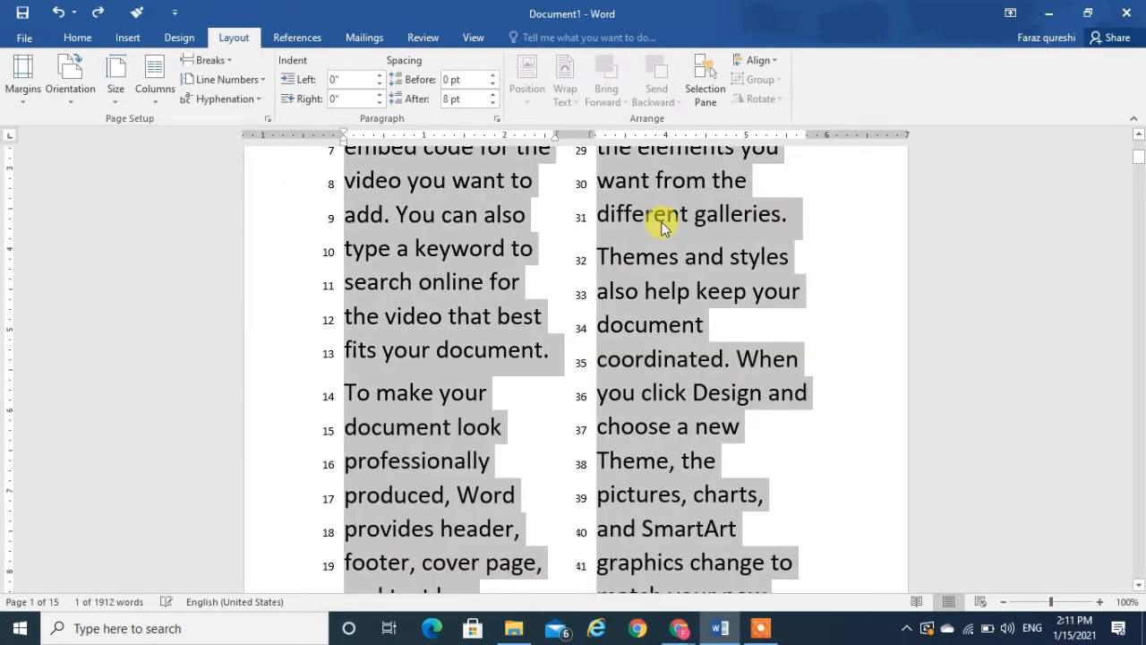
left_click(663, 221)
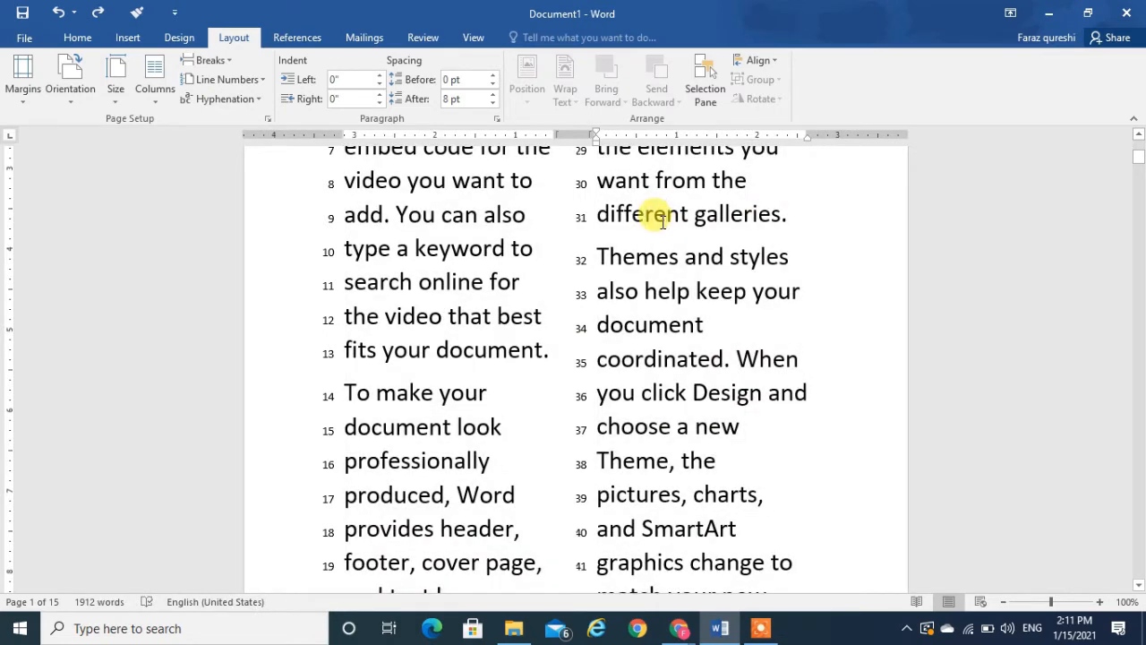
key("ctrl+y")
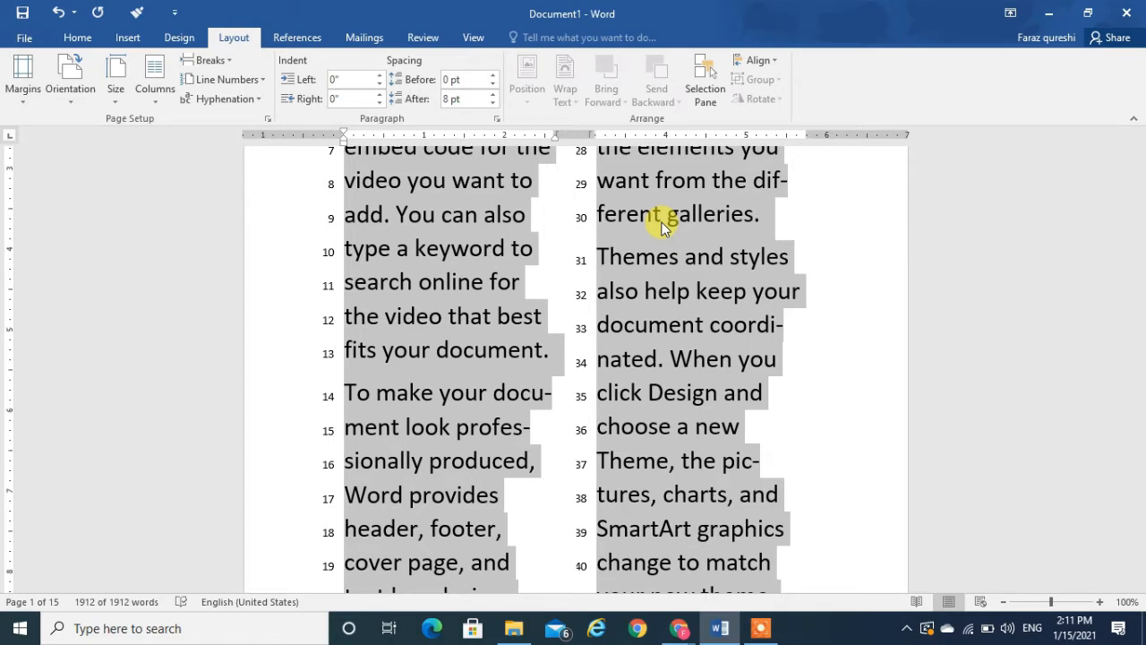
Examine the words split by hyphens at line ends, such as "different" and "coordinated"
left_click(783, 183)
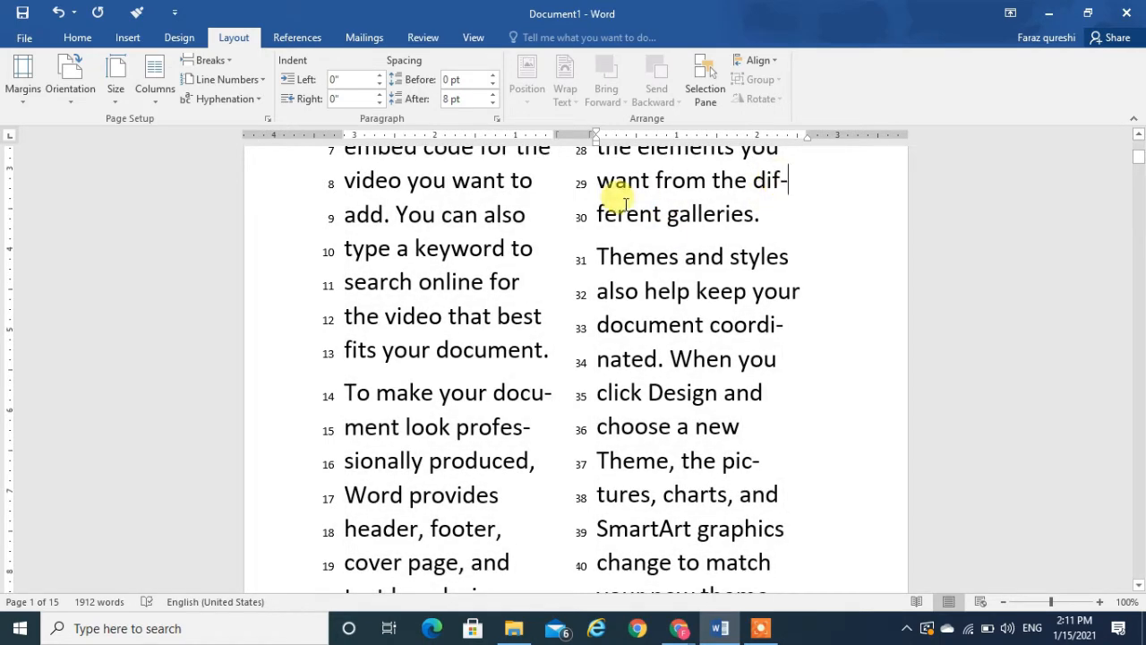
left_click_drag(337, 222, 810, 247)
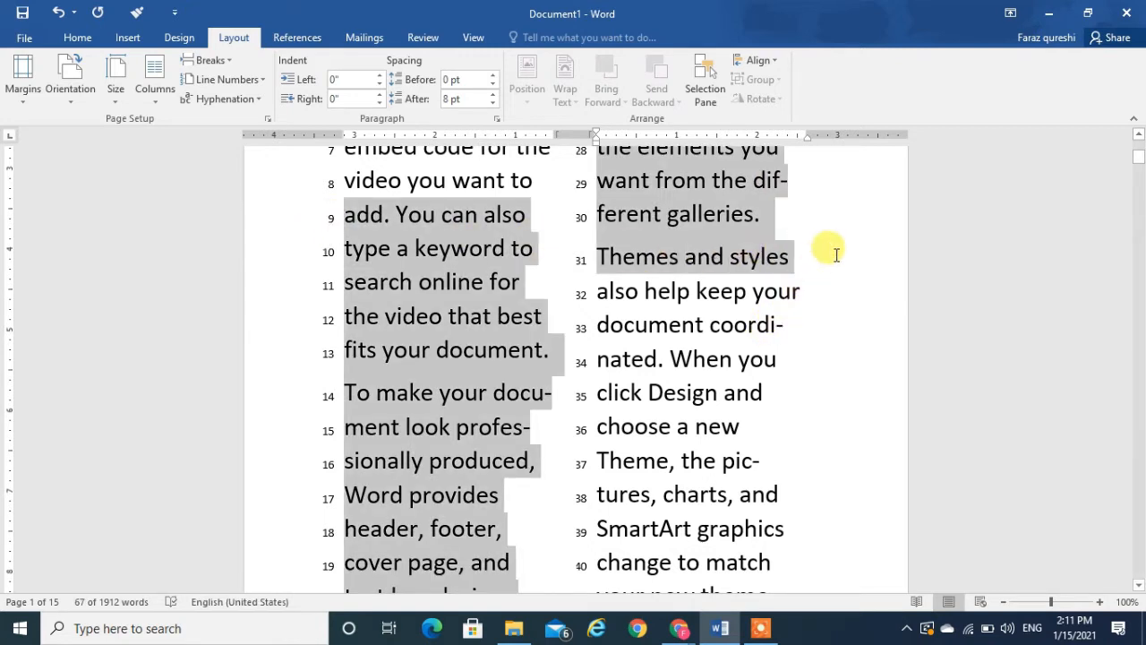
left_click(835, 255)
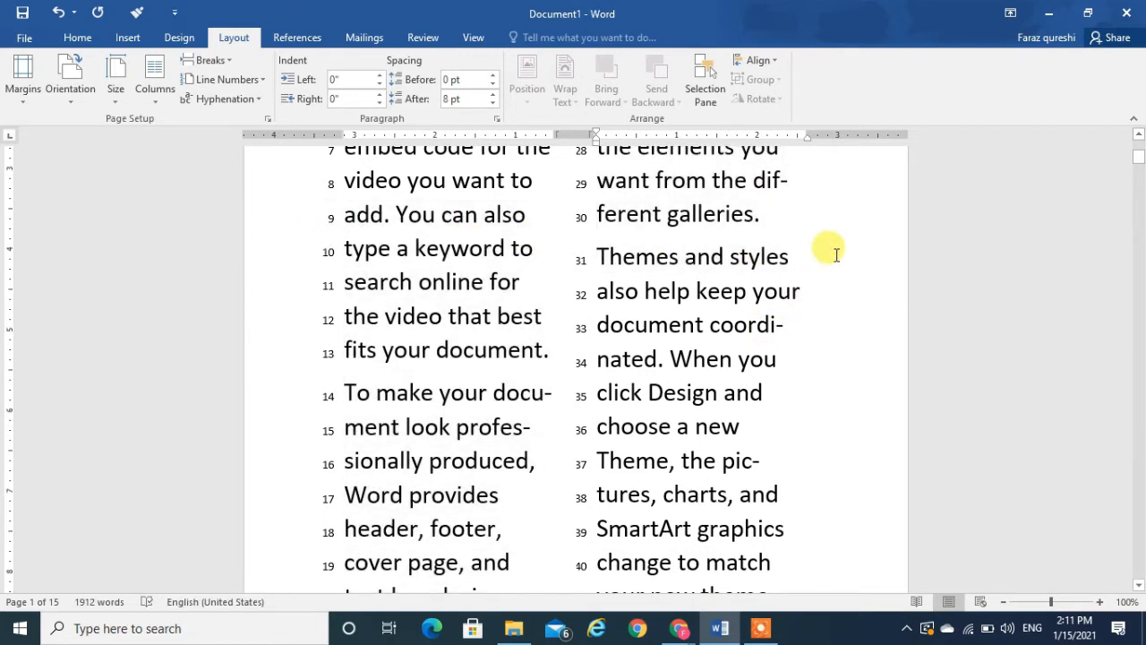
left_click_drag(711, 326, 654, 368)
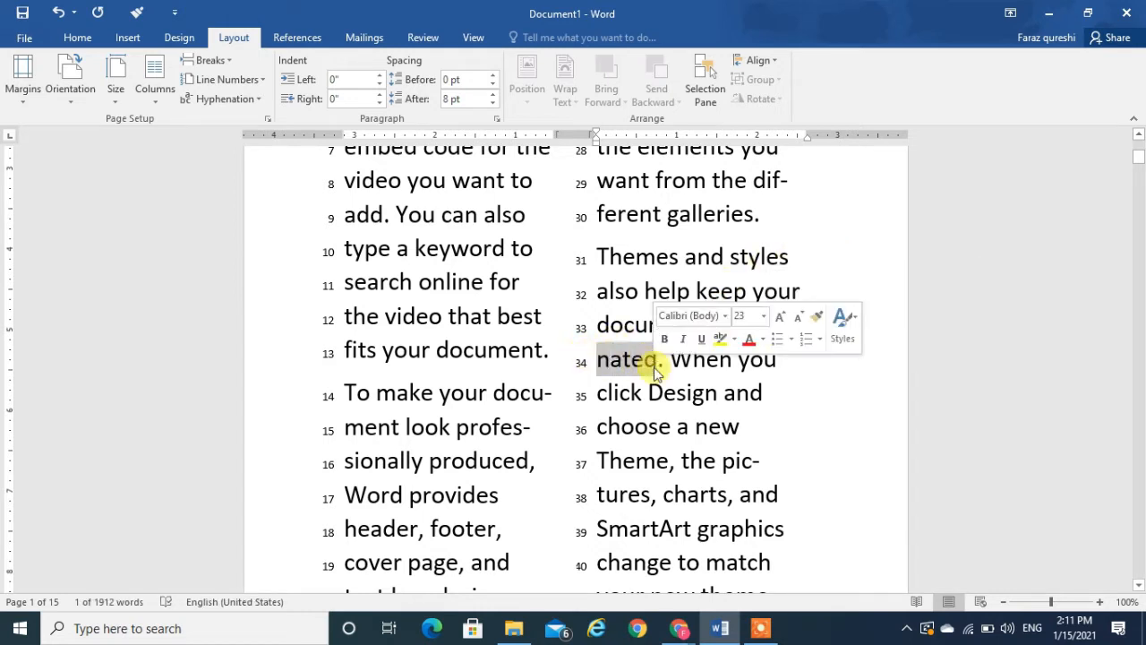
left_click(795, 361)
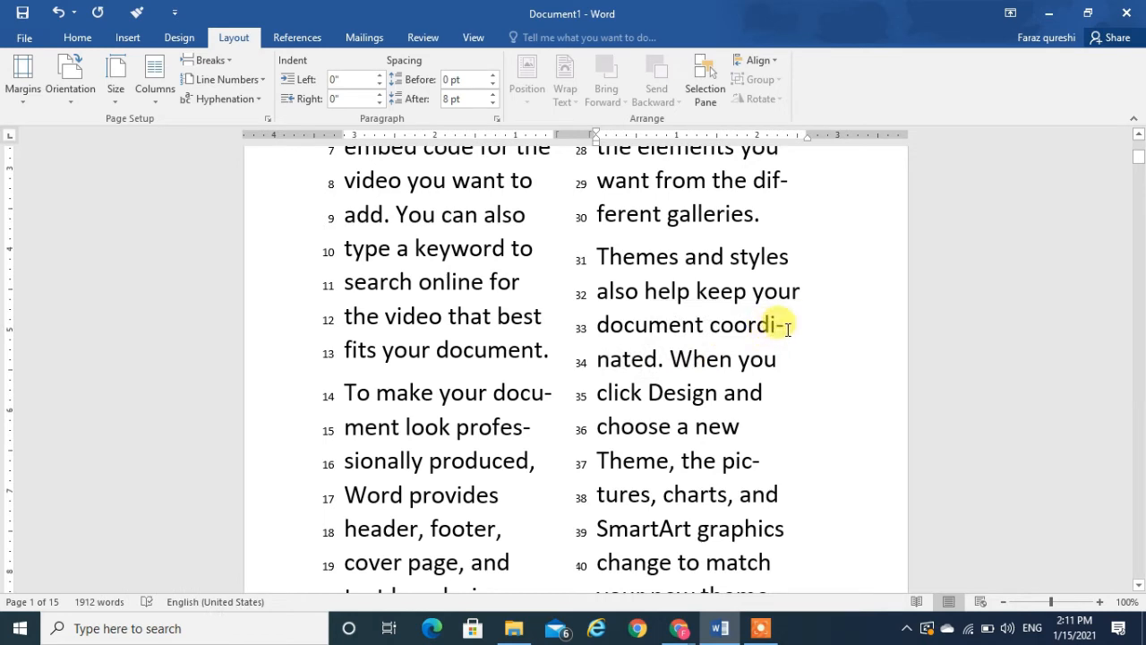
left_click_drag(788, 330, 778, 328)
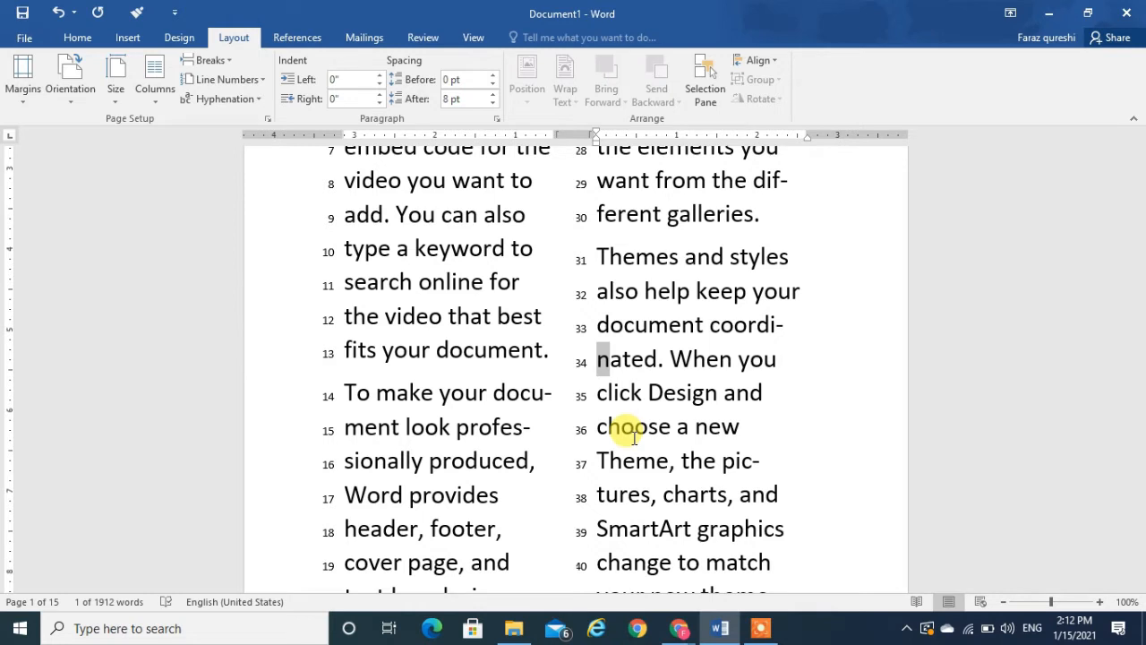
Try a left indent of 0.4" on the "Themes and styles" paragraph and reset it to 0"
left_click(380, 76)
left_click(381, 76)
left_click(381, 76)
left_click(381, 76)
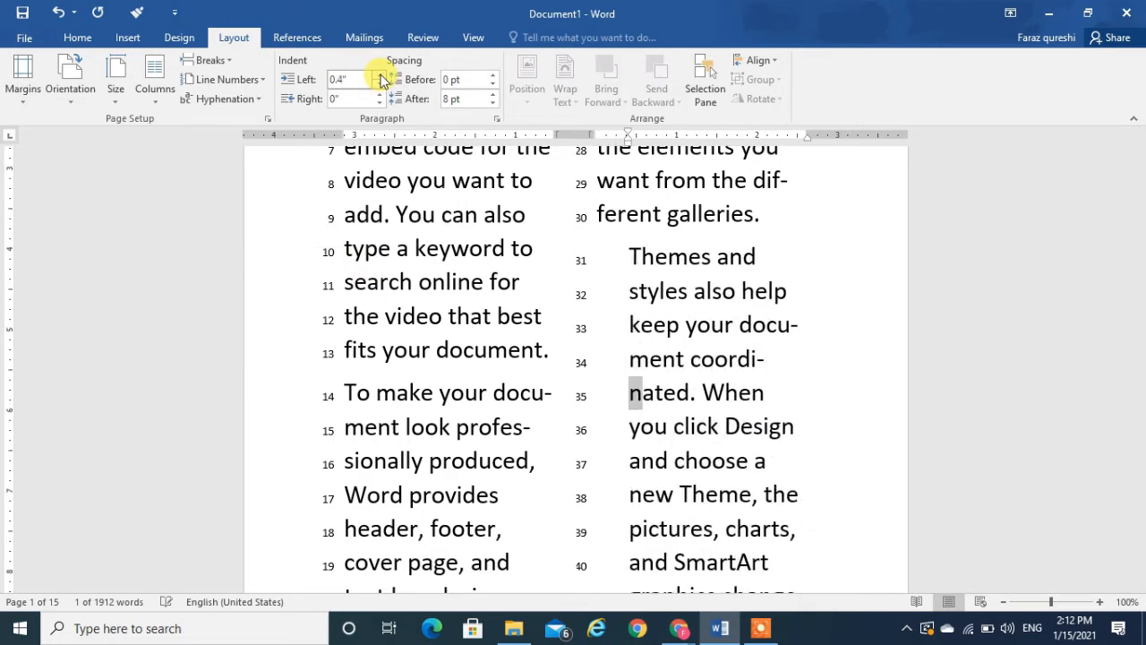
left_click(380, 85)
left_click(380, 85)
left_click(378, 86)
left_click(379, 86)
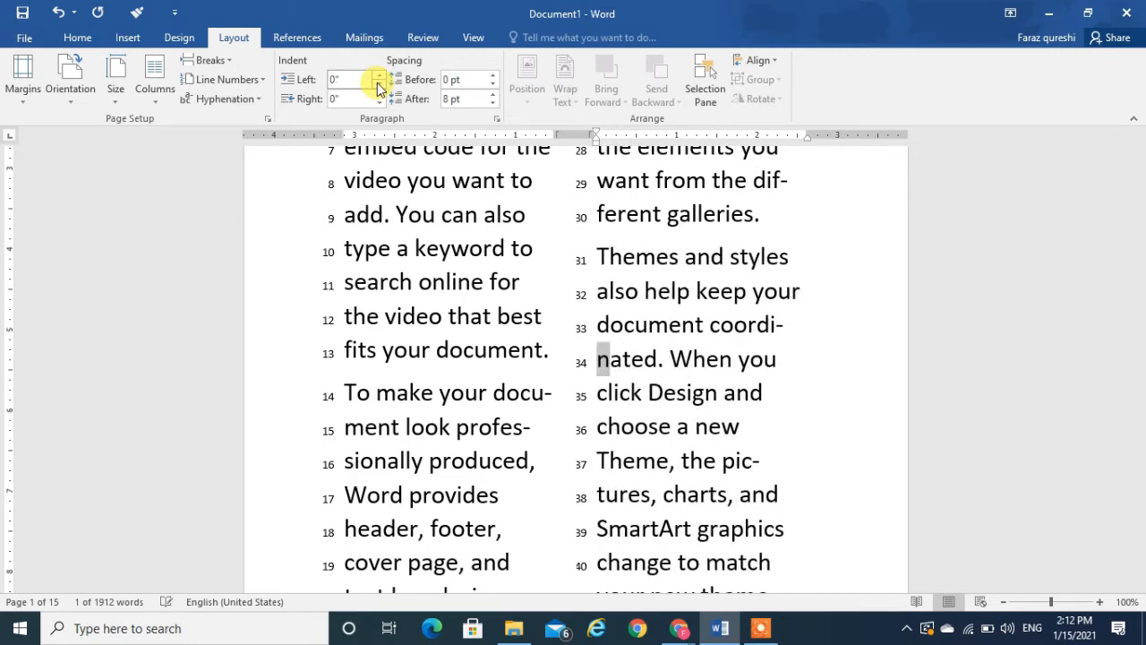
Try a right indent of 0.4" on the "Themes and styles" paragraph and reset it to 0"
left_click(378, 96)
left_click(378, 96)
left_click(378, 97)
left_click(377, 96)
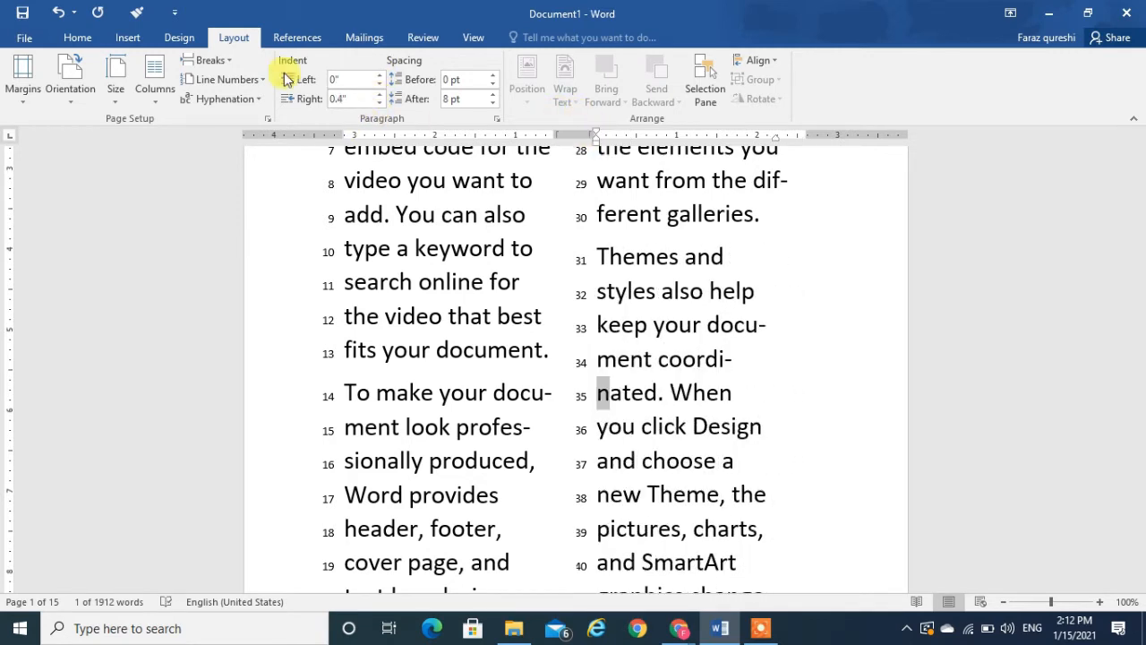
left_click(379, 103)
left_click(379, 103)
left_click(379, 103)
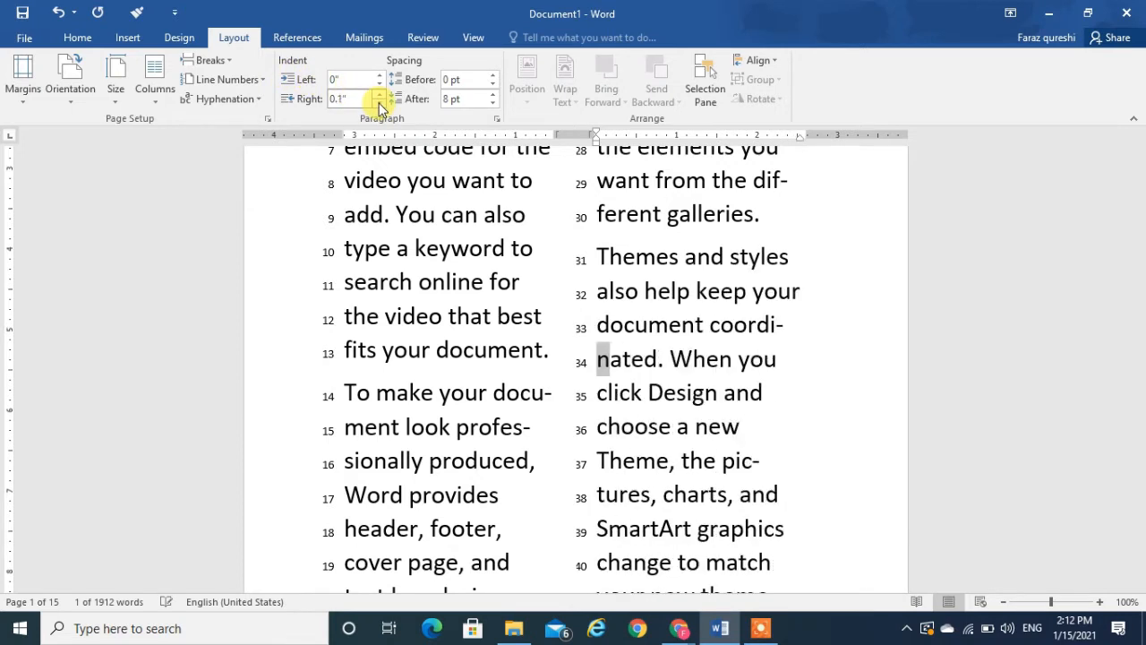
Select the entire text and increase the spacing before its paragraphs to 36 pt
key("ctrl+a")
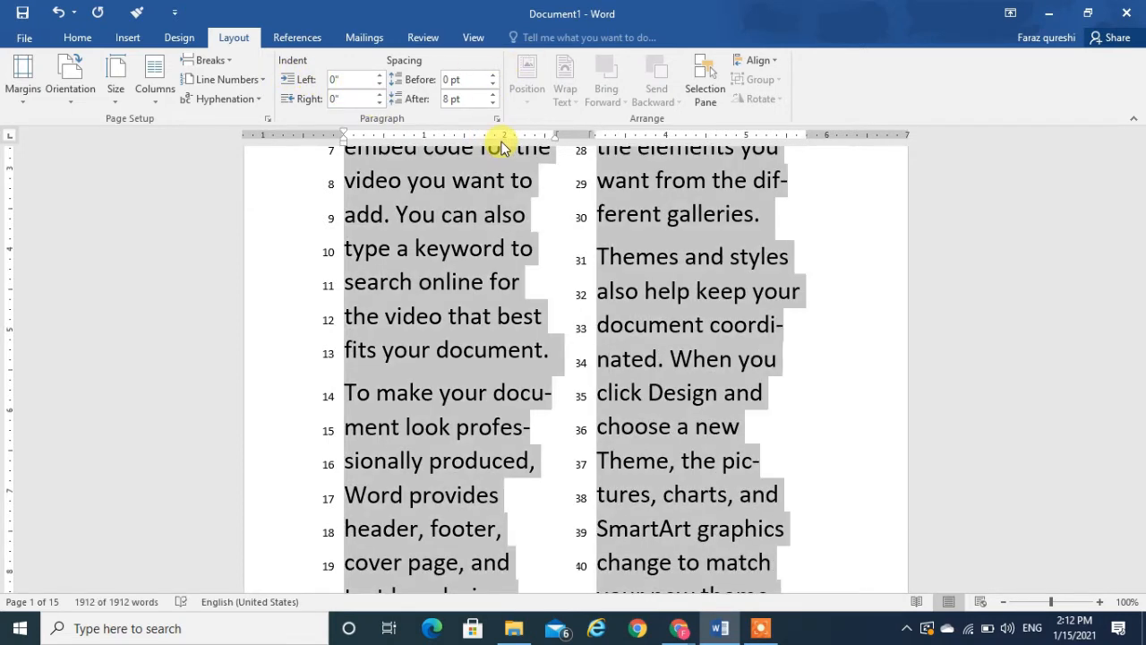
left_click_drag(1139, 170, 1139, 141)
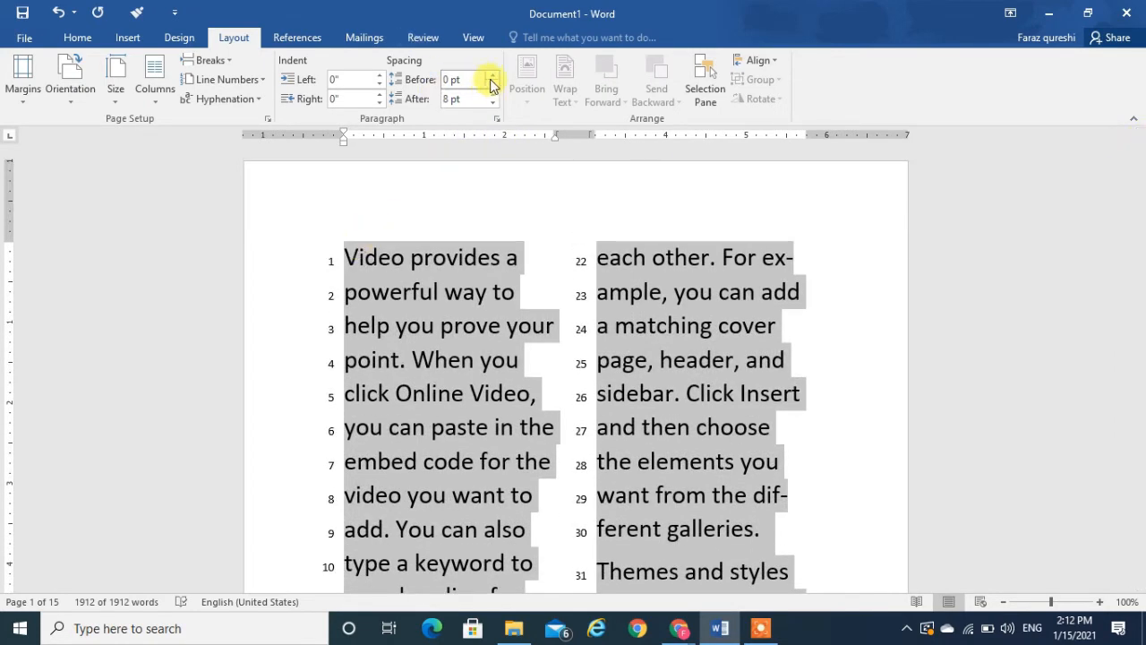
left_click(493, 78)
left_click(493, 79)
left_click(493, 79)
left_click(493, 79)
left_click(493, 79)
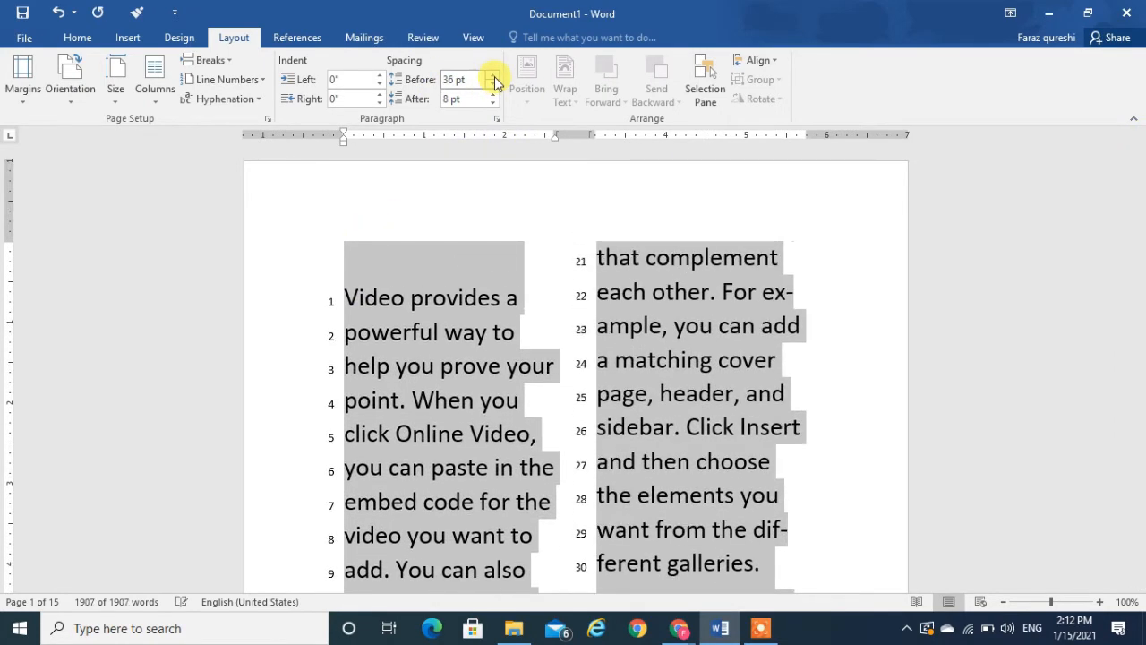
left_click(494, 78)
Lower the spacing before all paragraphs to Auto
left_click(493, 84)
left_click(493, 84)
left_click(493, 85)
left_click(493, 84)
left_click(493, 85)
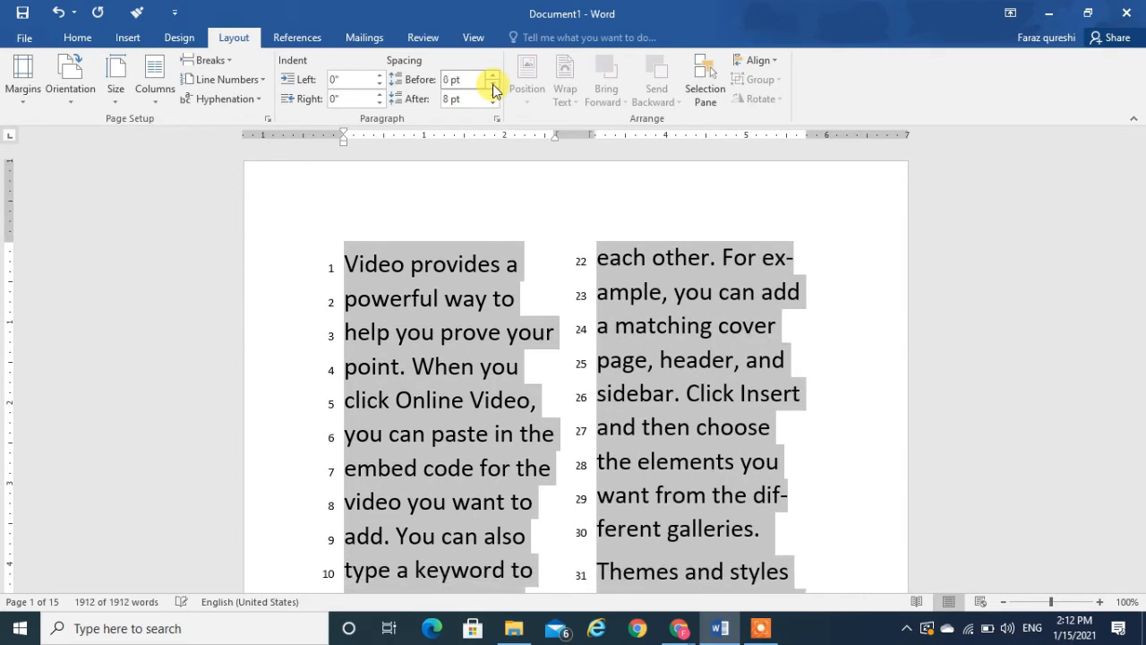
left_click(493, 84)
left_click(494, 85)
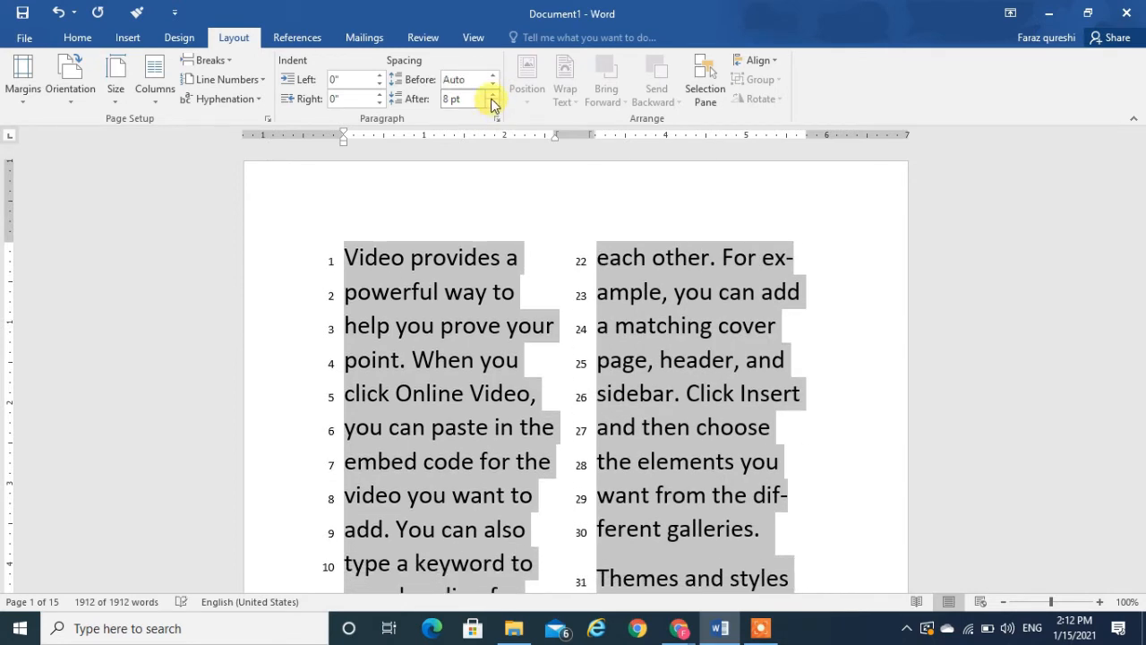
Try 36 pt spacing after all paragraphs, and reduce it to 12 pt
left_click(492, 94)
left_click(492, 94)
left_click(492, 94)
left_click(492, 94)
left_click(493, 94)
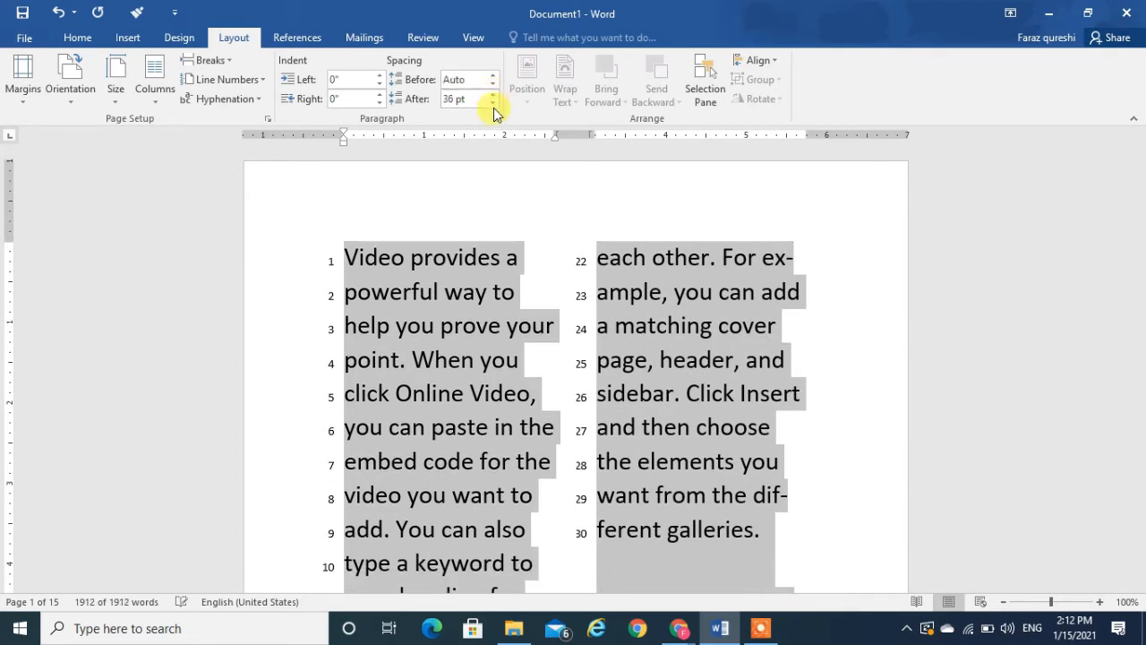
left_click(493, 104)
left_click(492, 104)
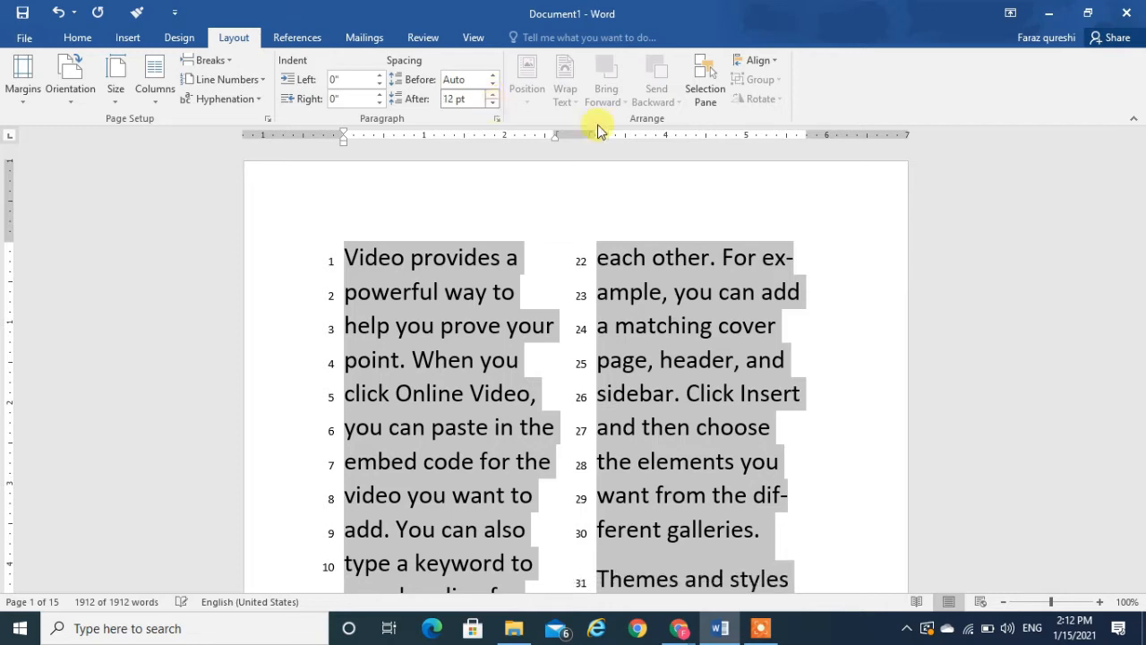
Deselect the text and look over the Wrap Text and Align commands for arranging objects
left_click(519, 428)
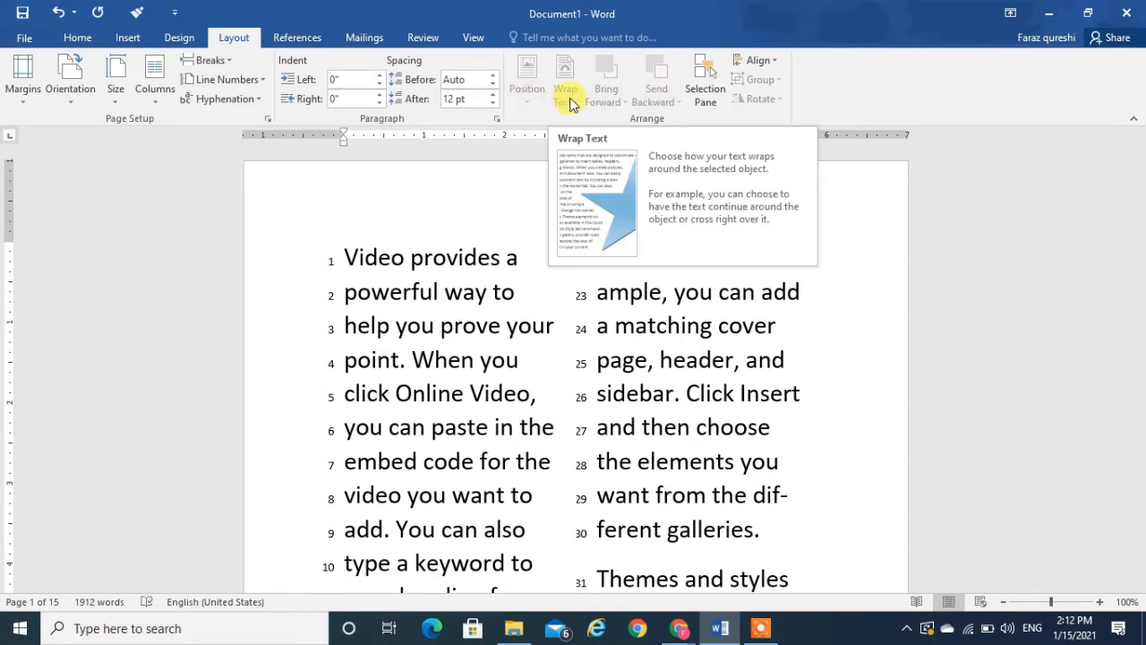
left_click(761, 63)
left_click(760, 63)
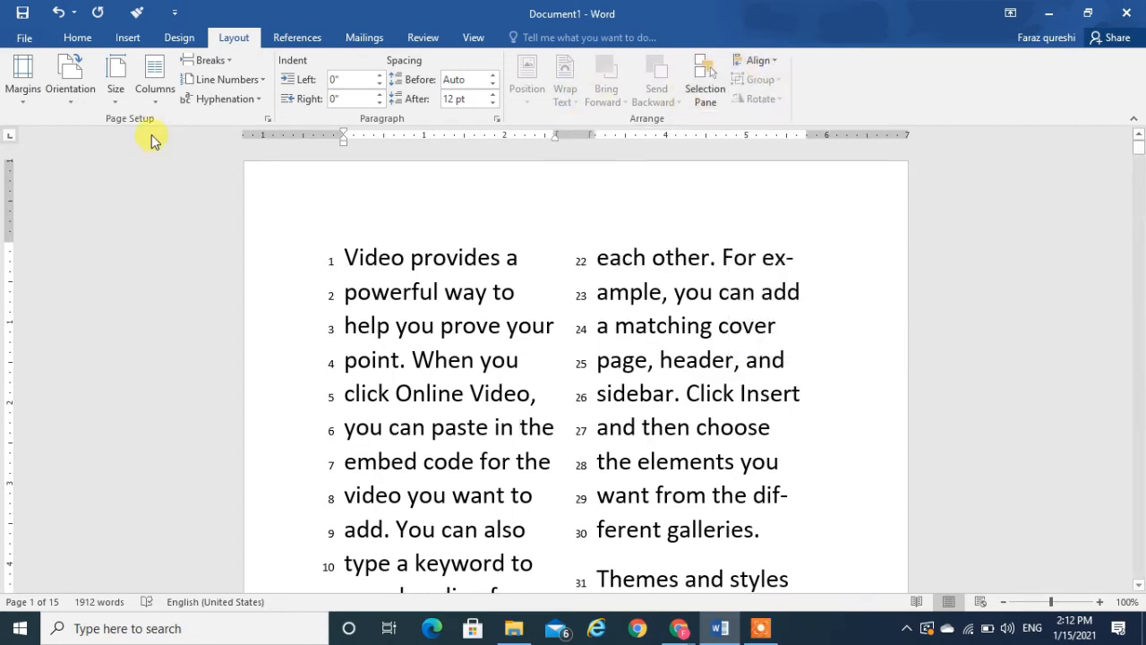
View the table of contents and other reference commands, and delete the entire document text
left_click(296, 40)
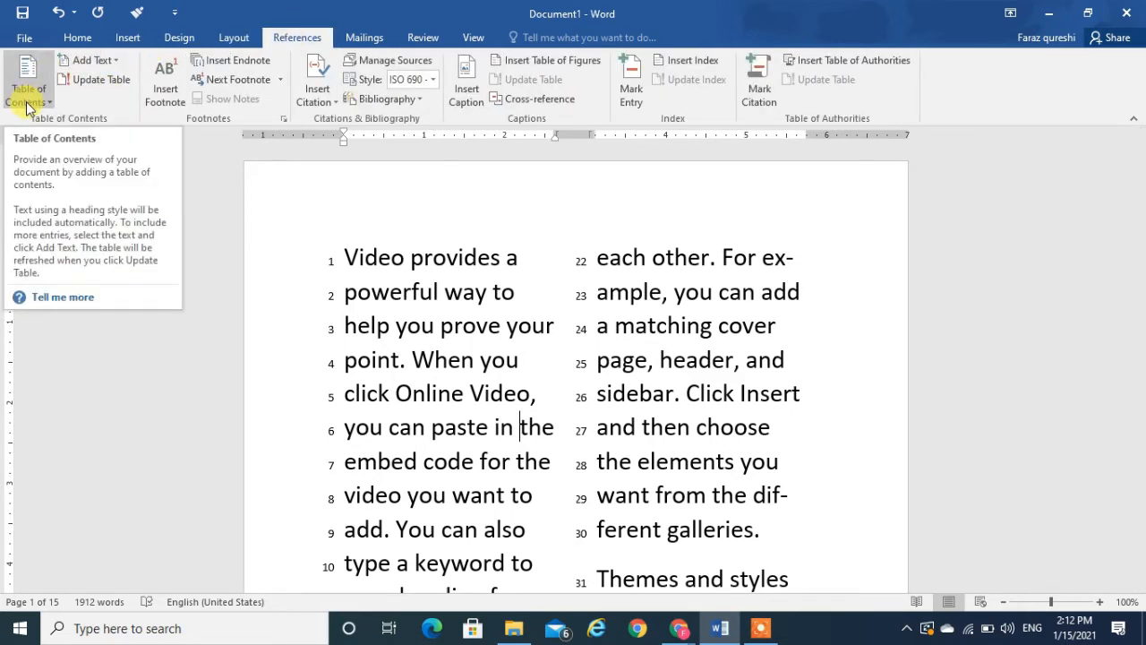
key("ctrl+a")
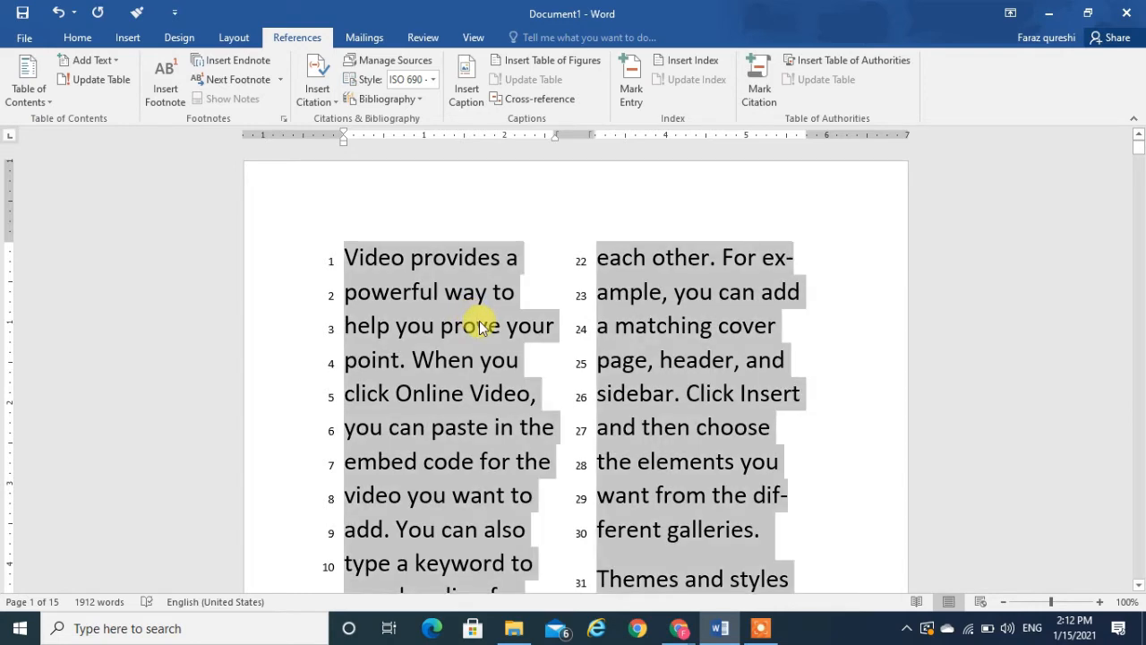
key("Delete")
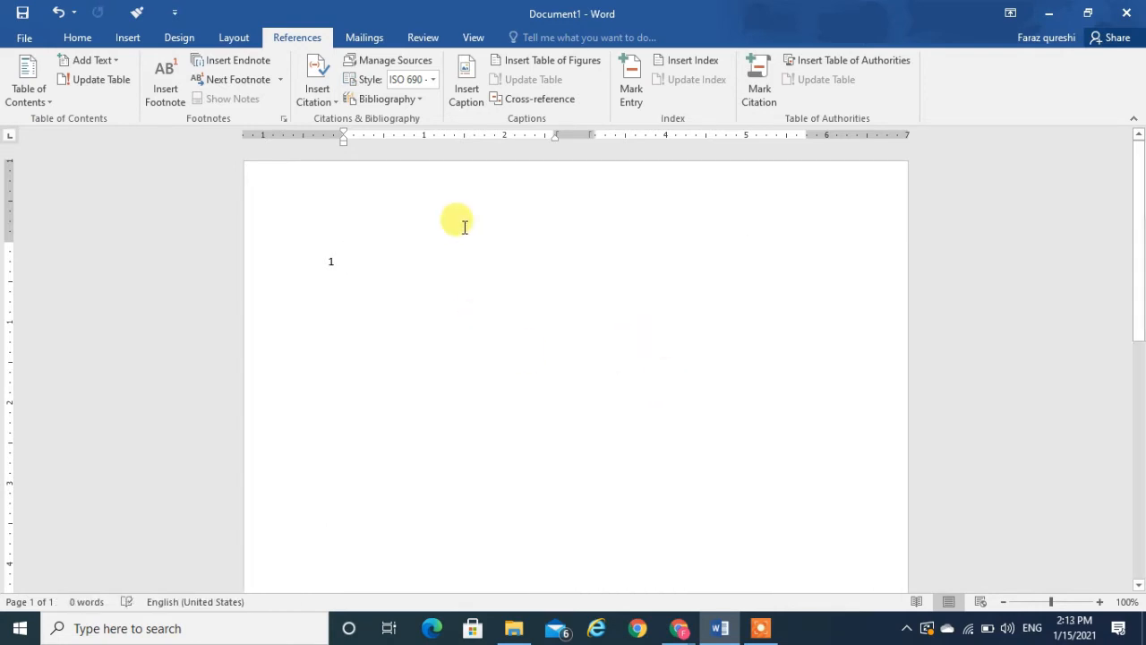
Turn off line numbering in the emptied document
left_click(234, 37)
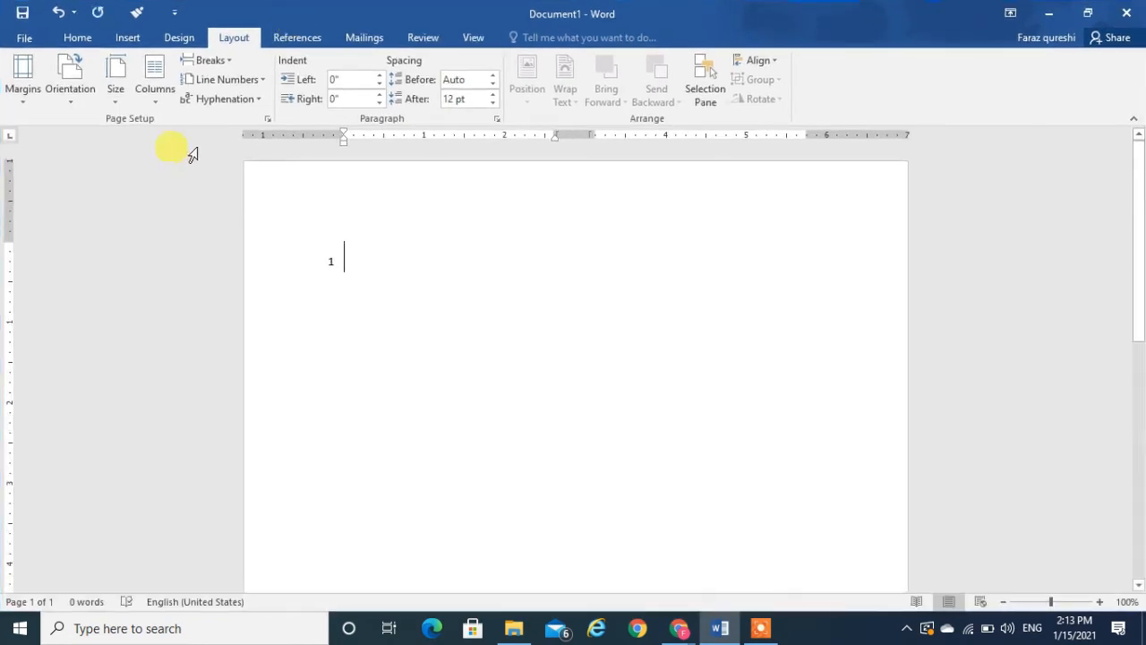
left_click(221, 80)
left_click(225, 104)
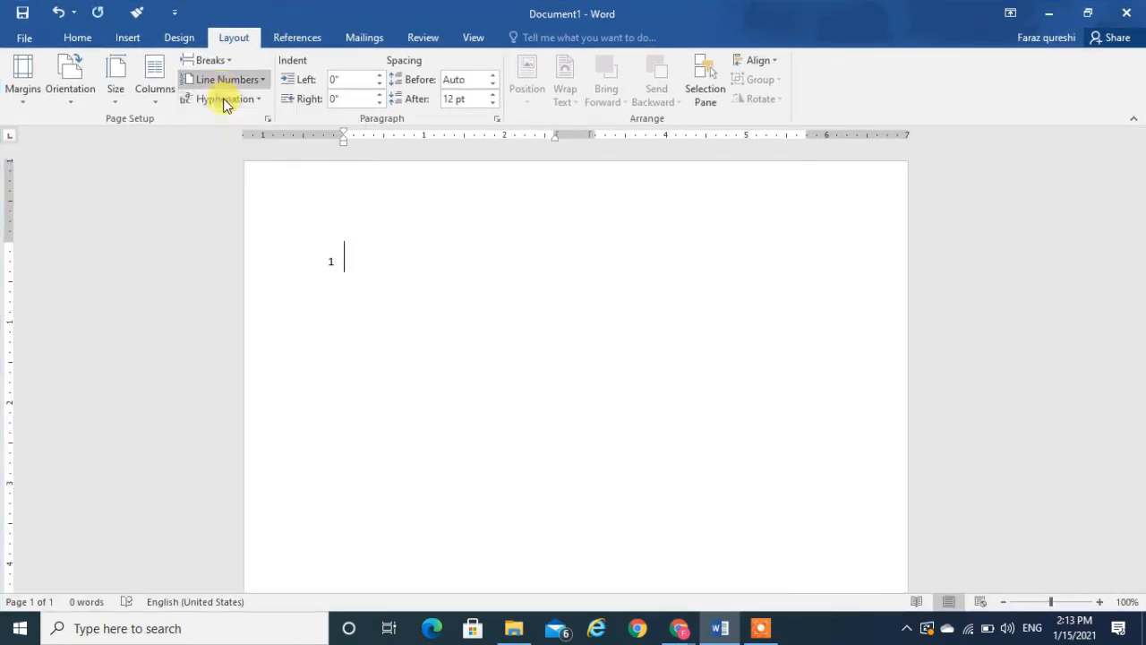
Enter the subject names Urdu, English, Maths, Science and Biology on separate lines in the empty document
left_click(285, 37)
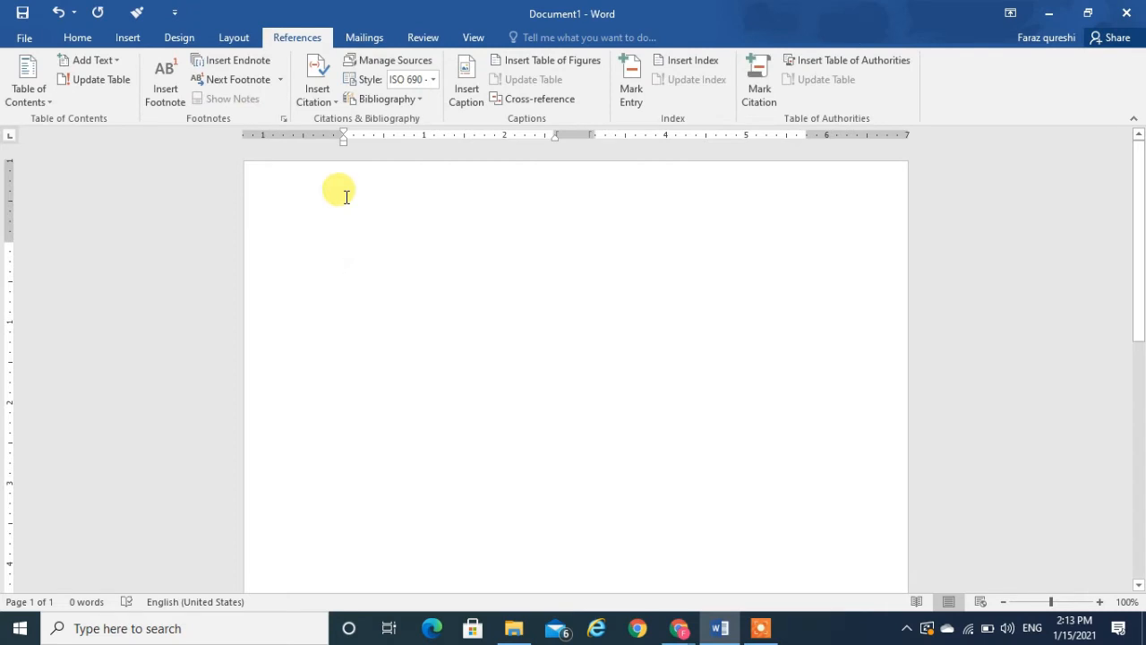
type("Urud")
key("Return")
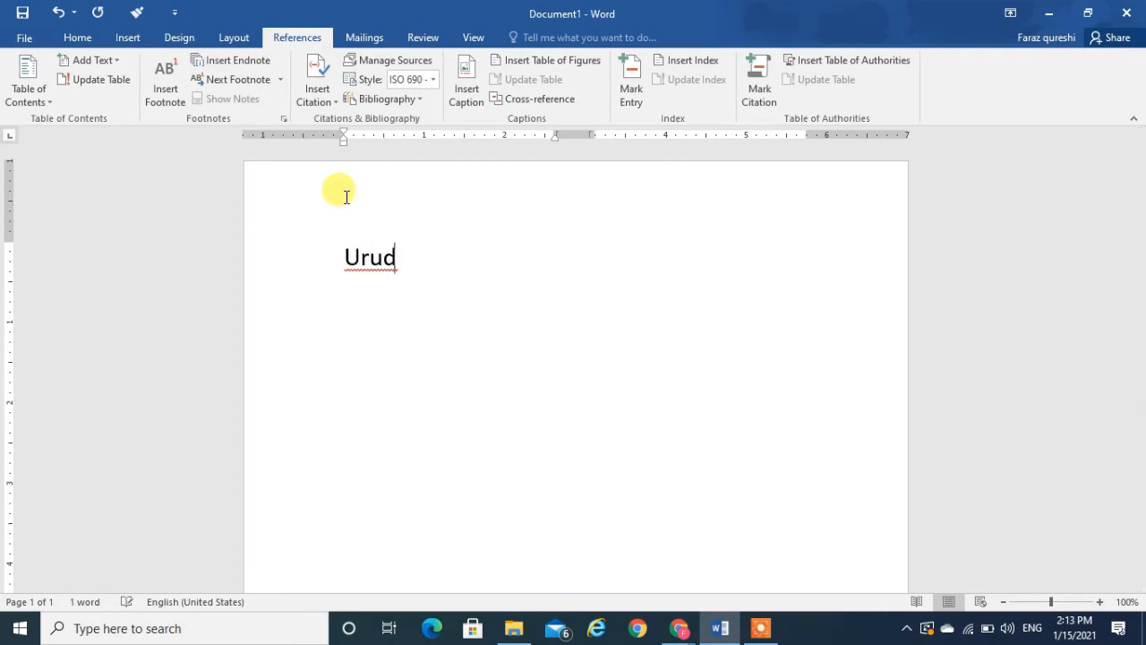
type("du")
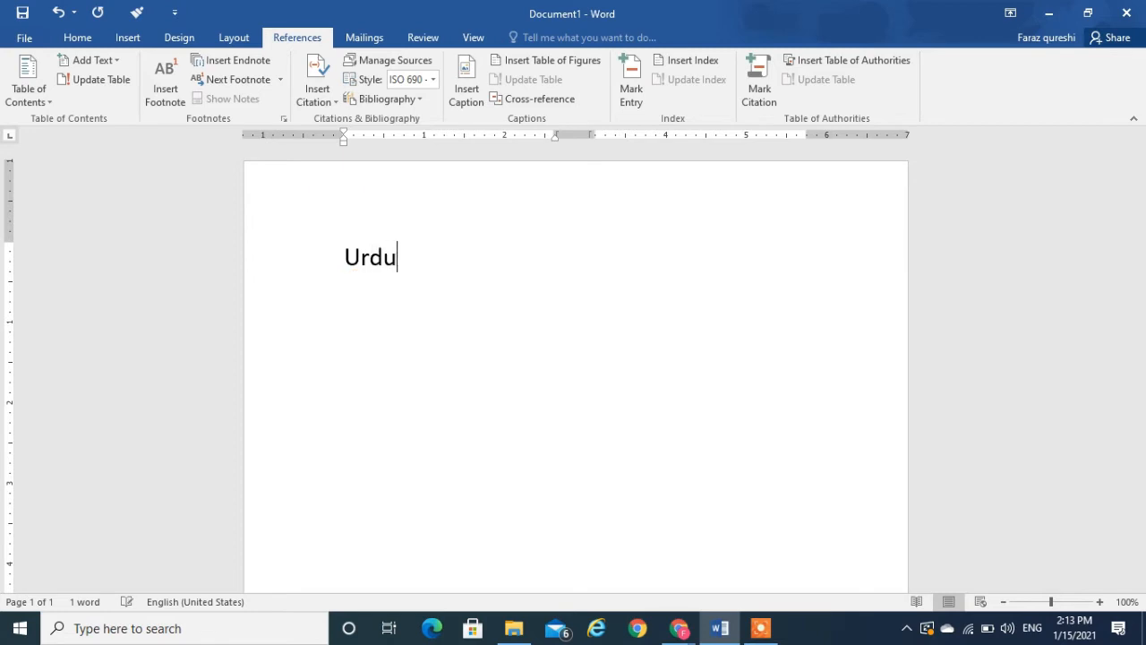
key("Return")
type("ENglish")
key("Return")
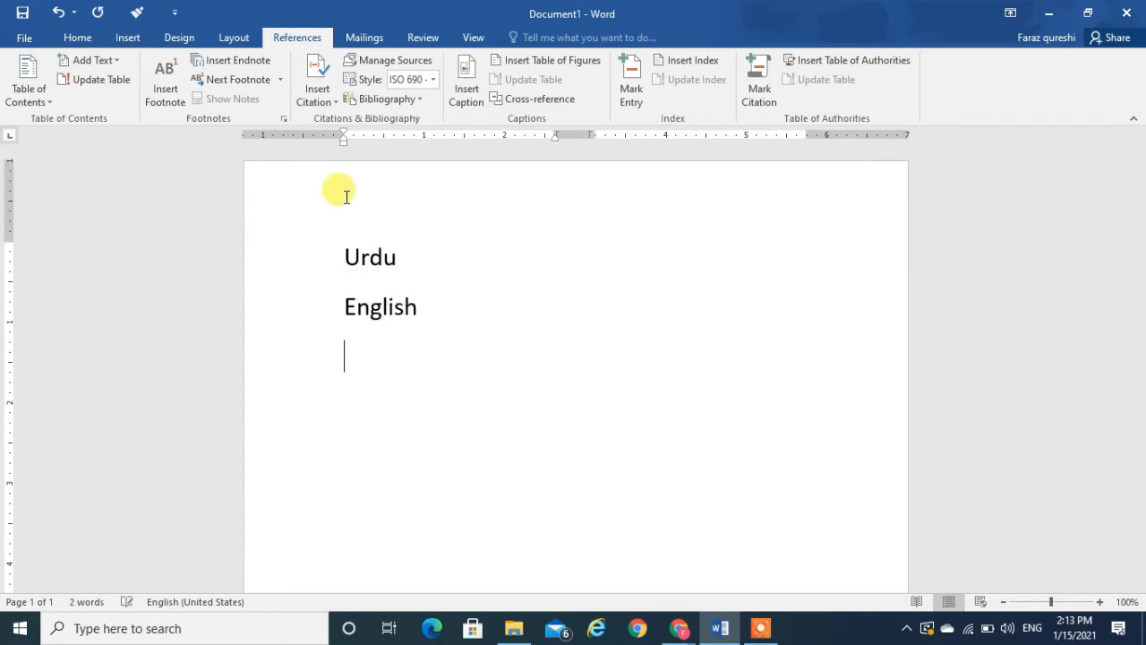
type("Maths")
key("Return")
type("Science ")
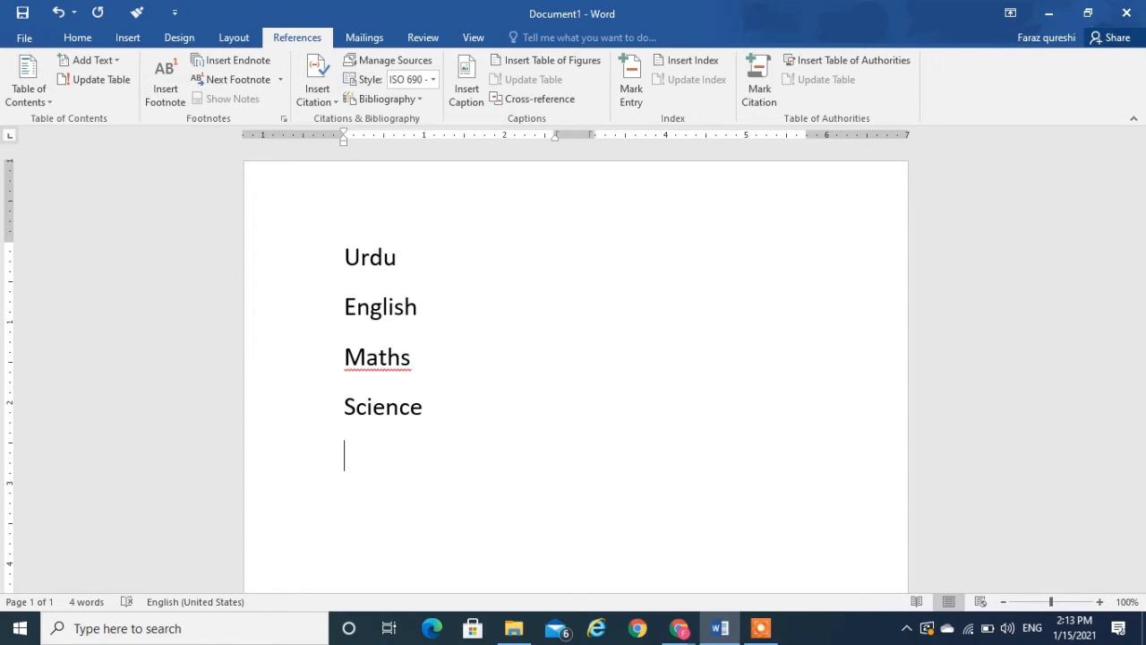
type("Biolo")
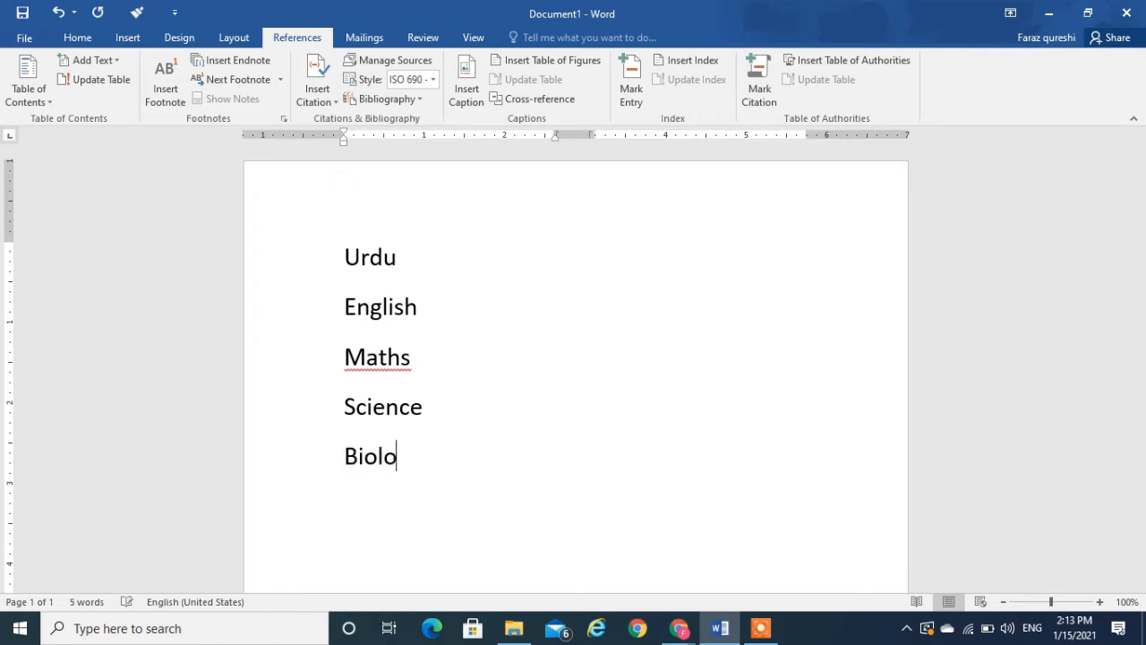
type("gy")
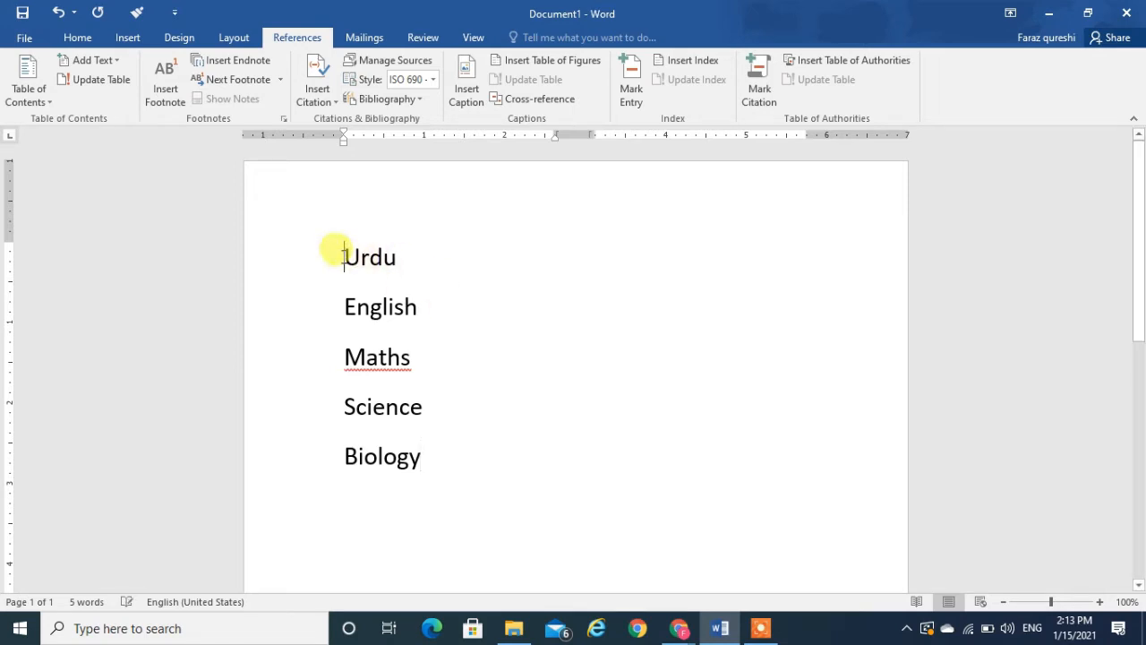
Undo the page break tried at the Urdu line, and generate sample paragraphs below Urdu with =rand()
key("ctrl+Return")
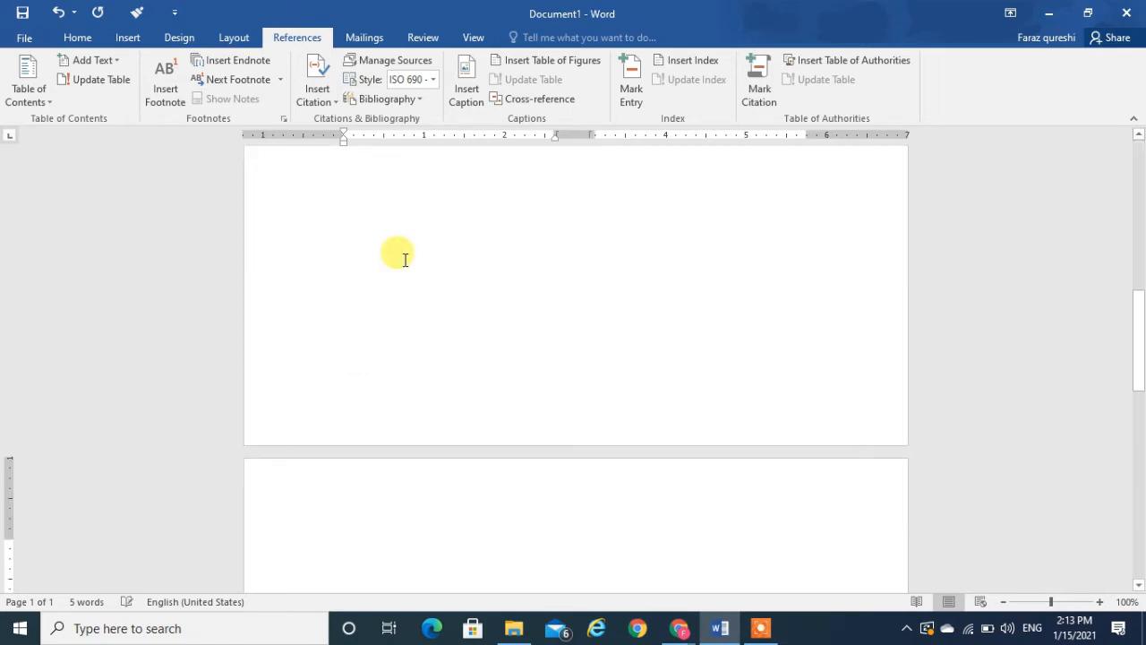
key("ctrl+z")
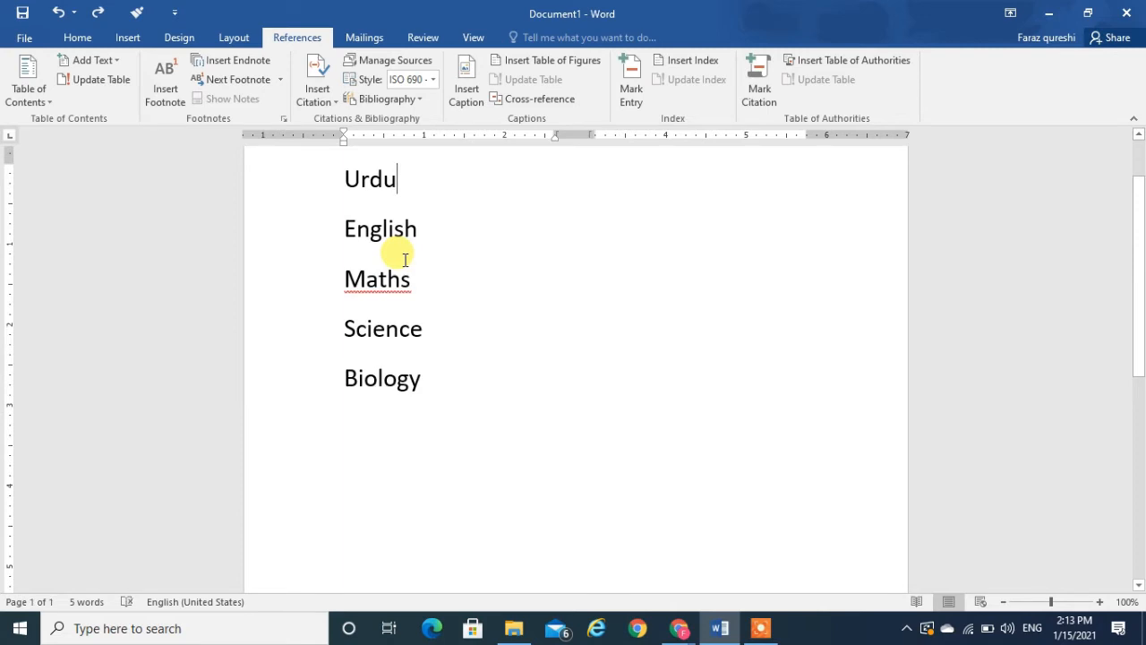
key("Return")
type("=rand()")
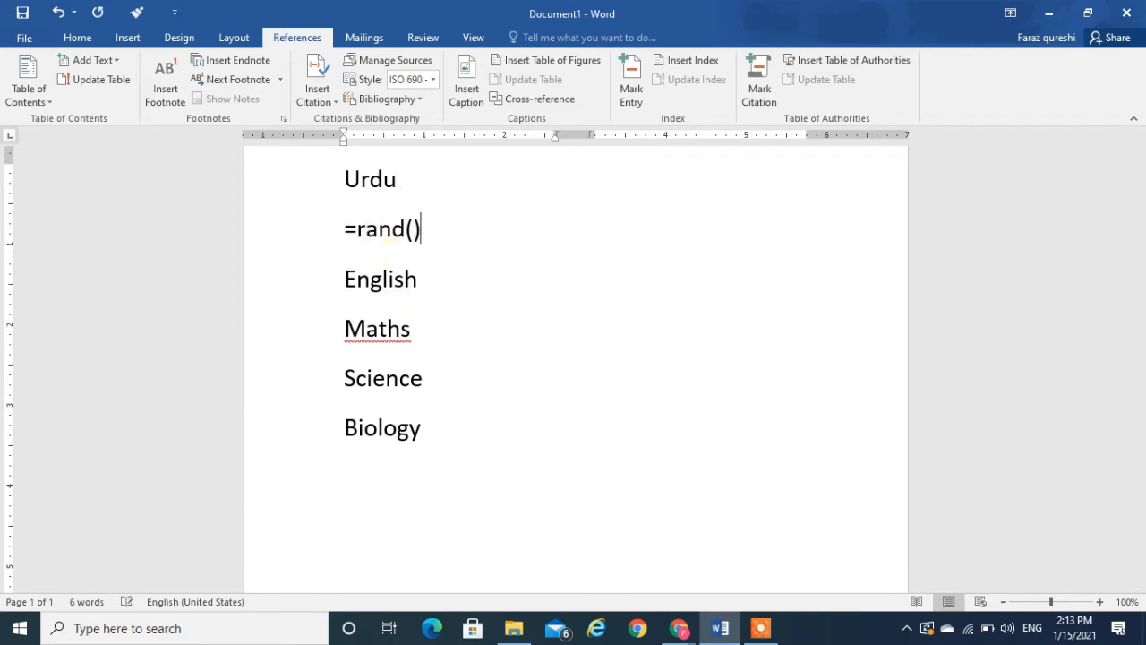
key("Return")
Insert a page break before English and set the whole document to a one-column layout
scroll(667, 304, "down", 5)
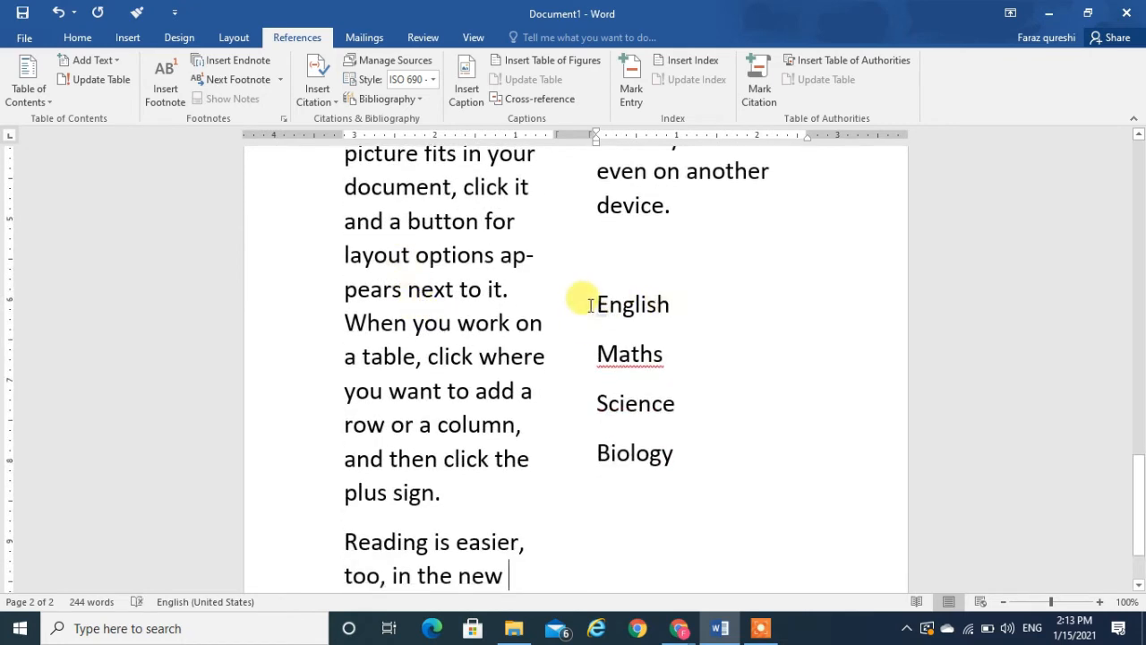
key("ctrl+Return")
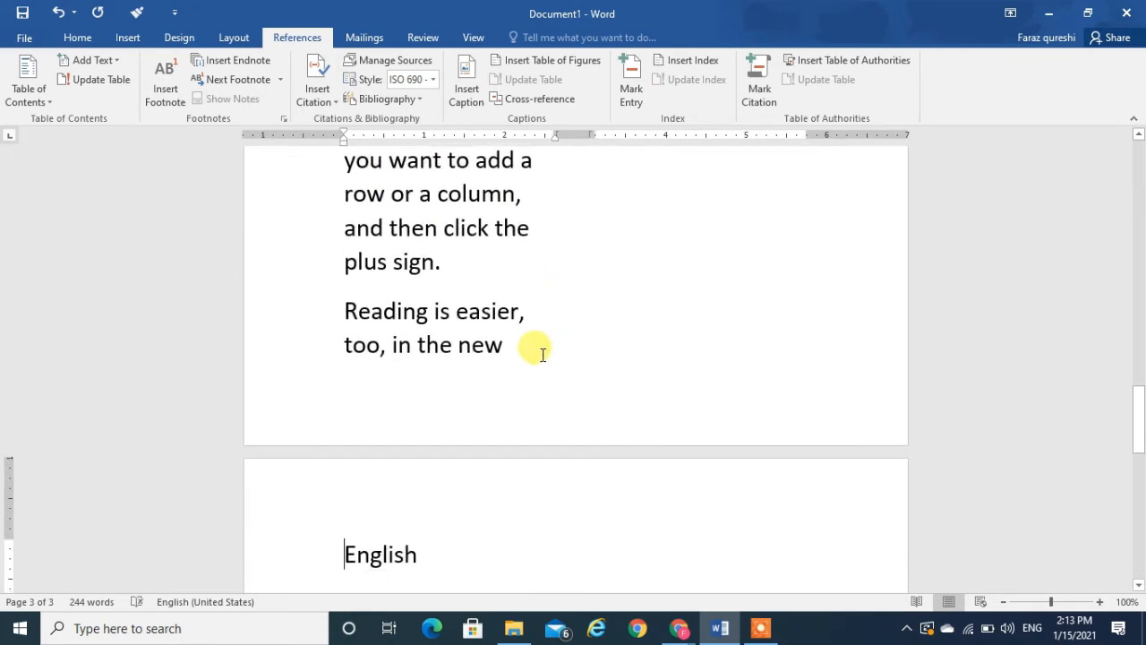
key("ctrl+a")
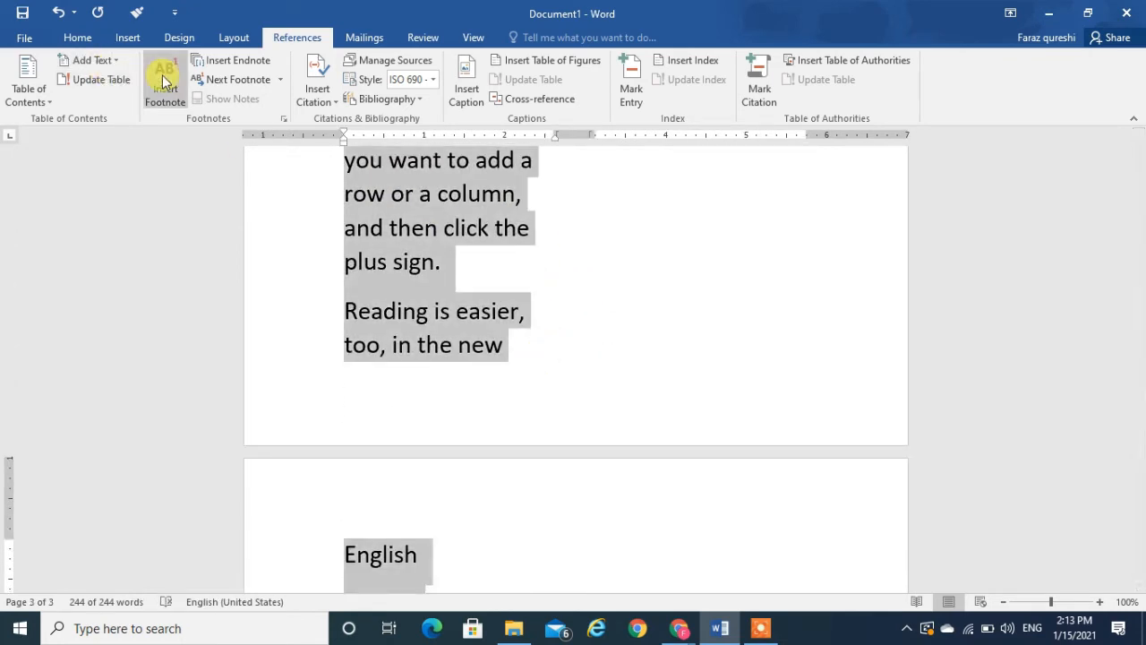
left_click(231, 37)
left_click(226, 97)
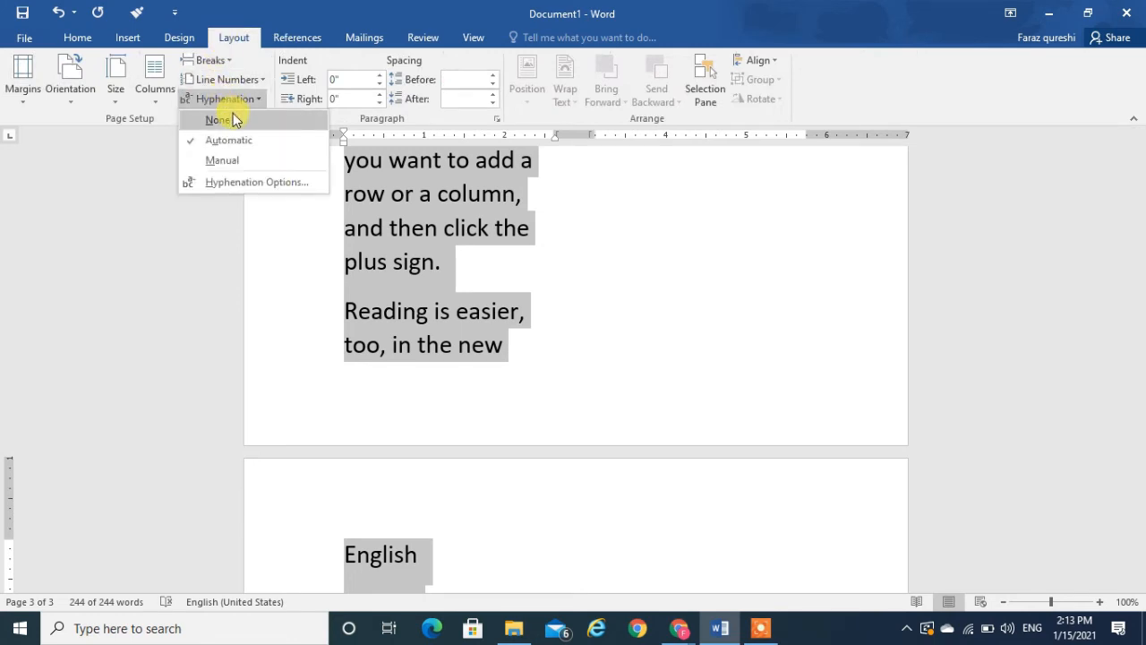
left_click(158, 78)
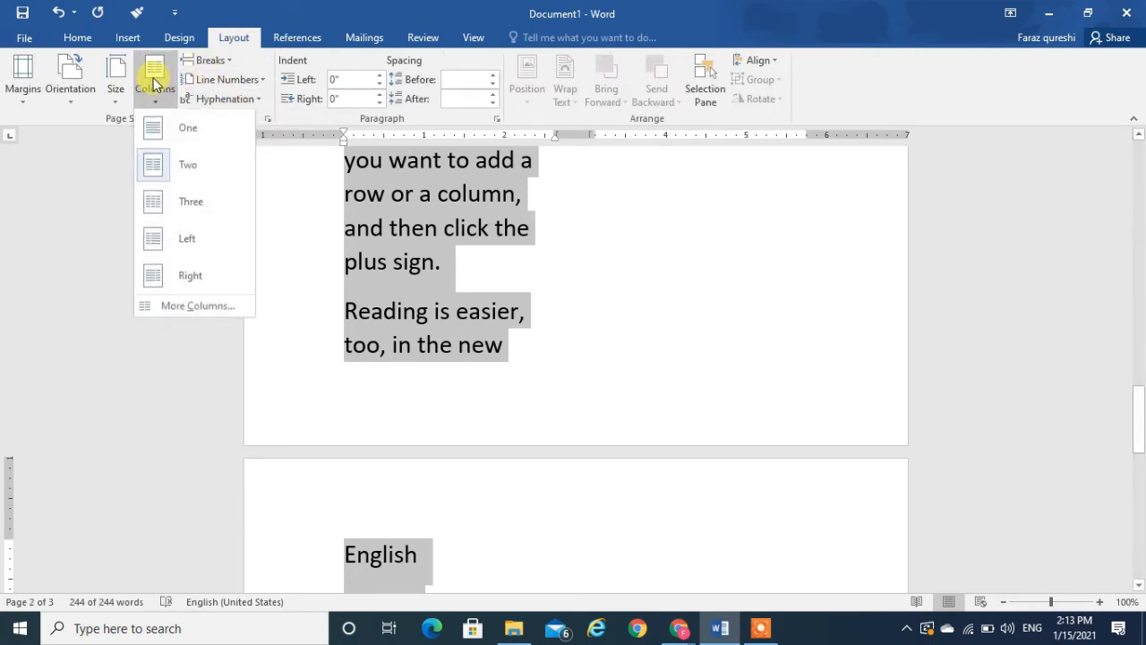
left_click(178, 131)
Insert page breaks so that Maths, Science and Biology each start on their own page
key("Up")
key("Down")
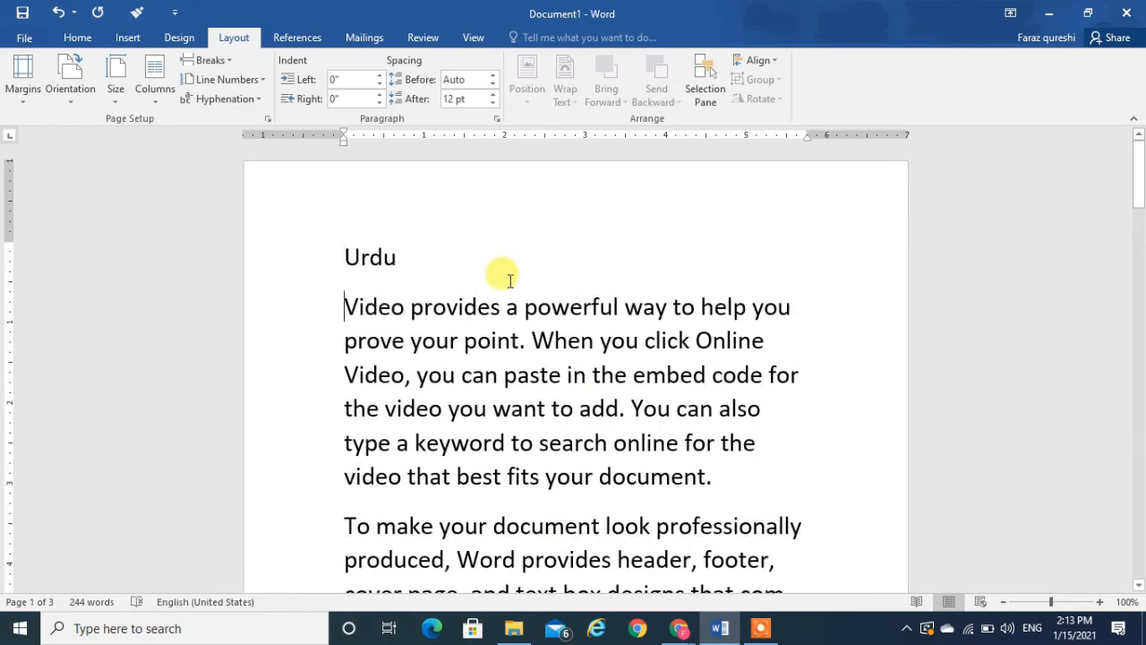
key("Down")
key("Down")
key("Down")
key("Down")
key("Down")
key("Down")
key("Down")
key("Down")
key("Down")
key("Down")
key("Down")
key("Down")
key("Down")
key("Down")
key("Down")
key("Down")
key("Down")
key("Down")
key("Down")
key("Down")
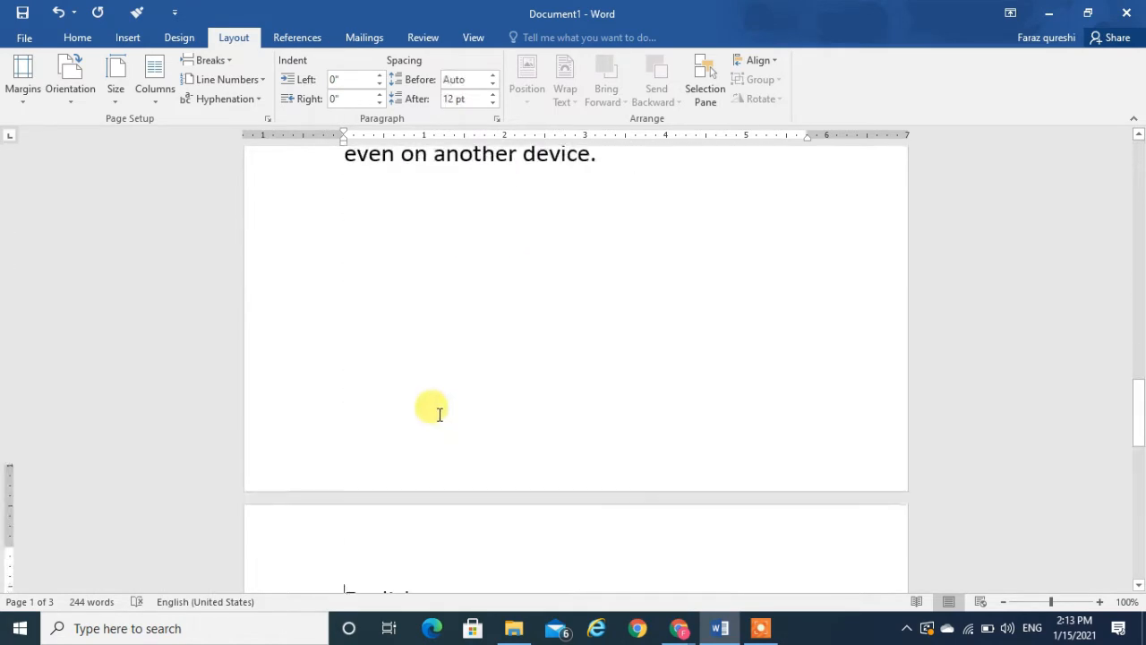
key("ctrl+Return")
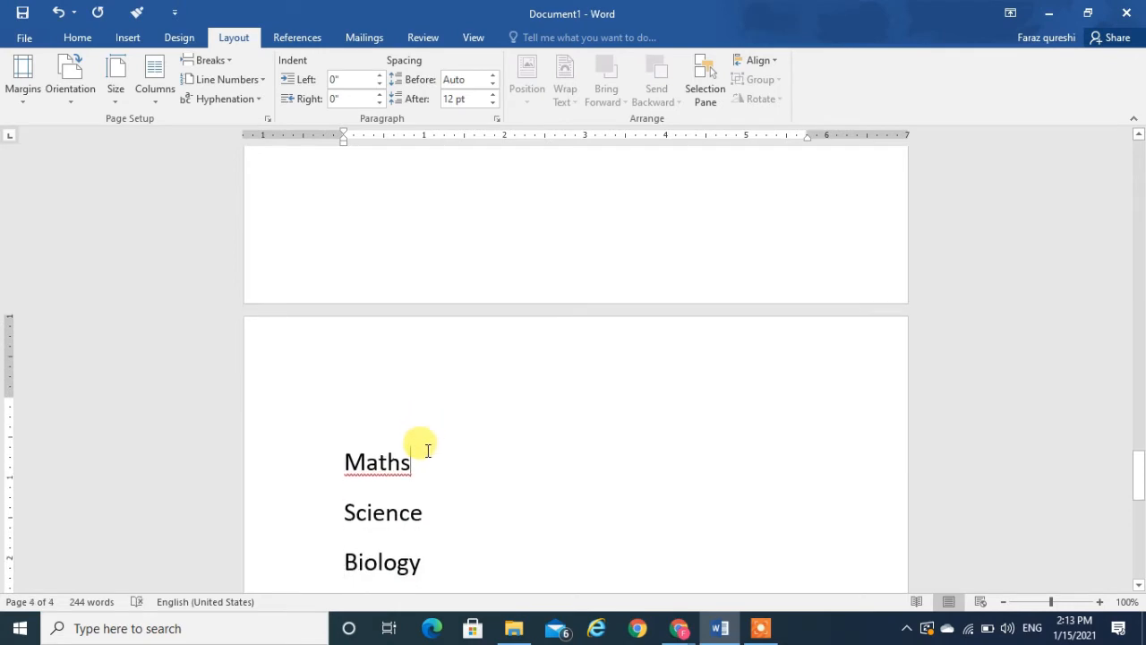
key("ctrl+Return")
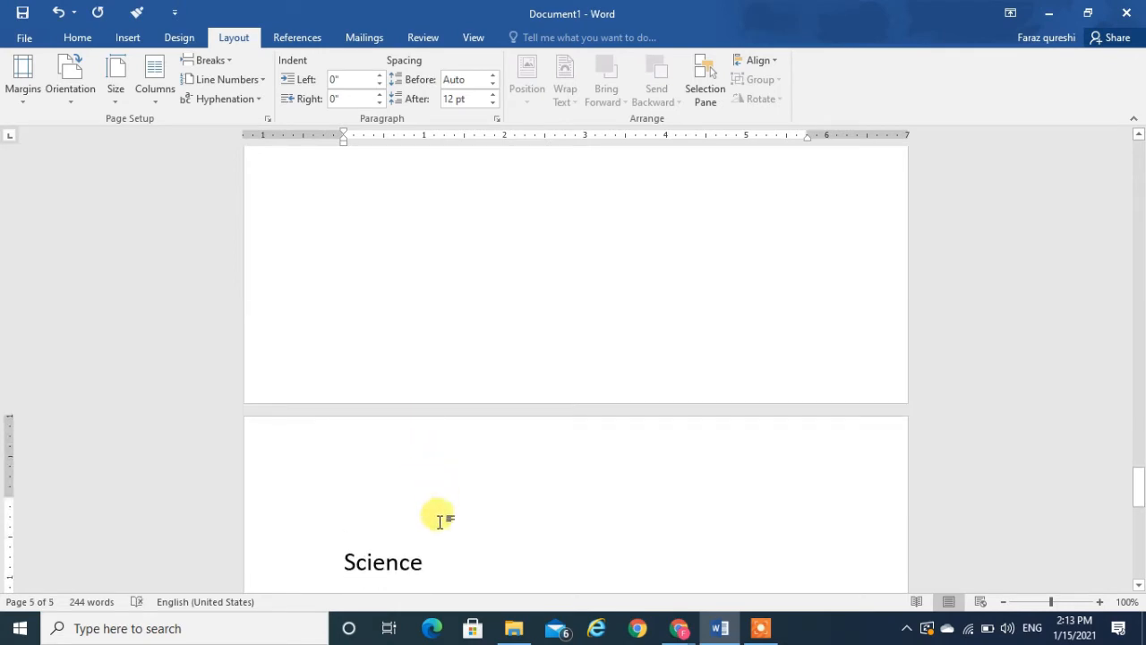
key("Down")
key("End")
key("ctrl+Return")
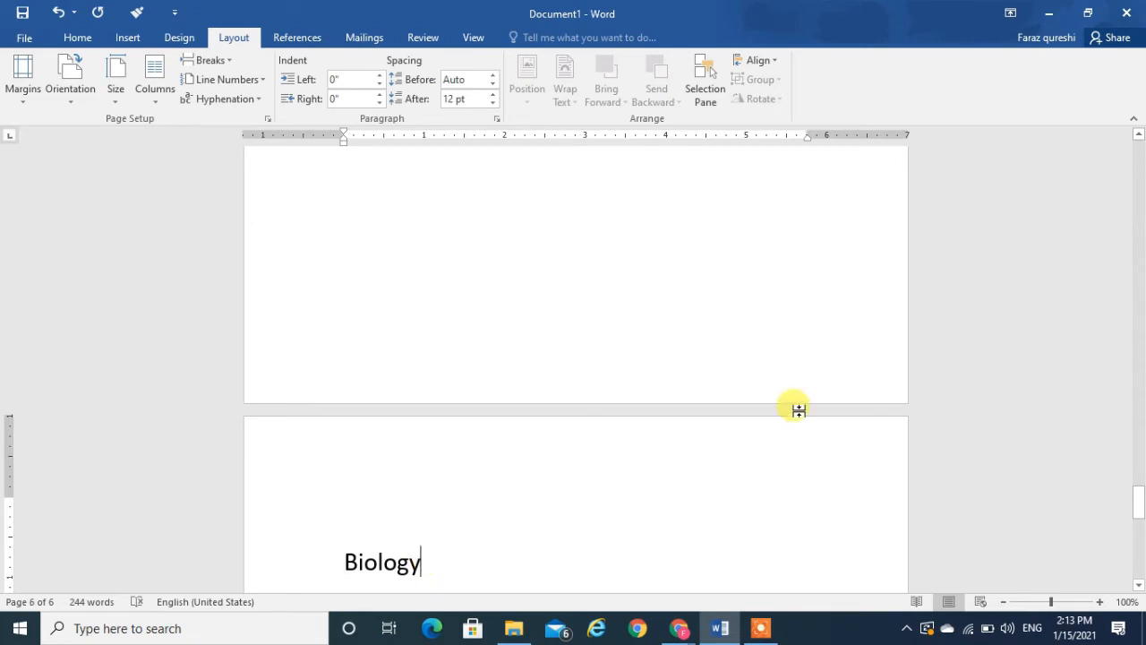
Insert a page break before Urdu to leave a blank first page in the document
left_click_drag(1139, 512, 1140, 108)
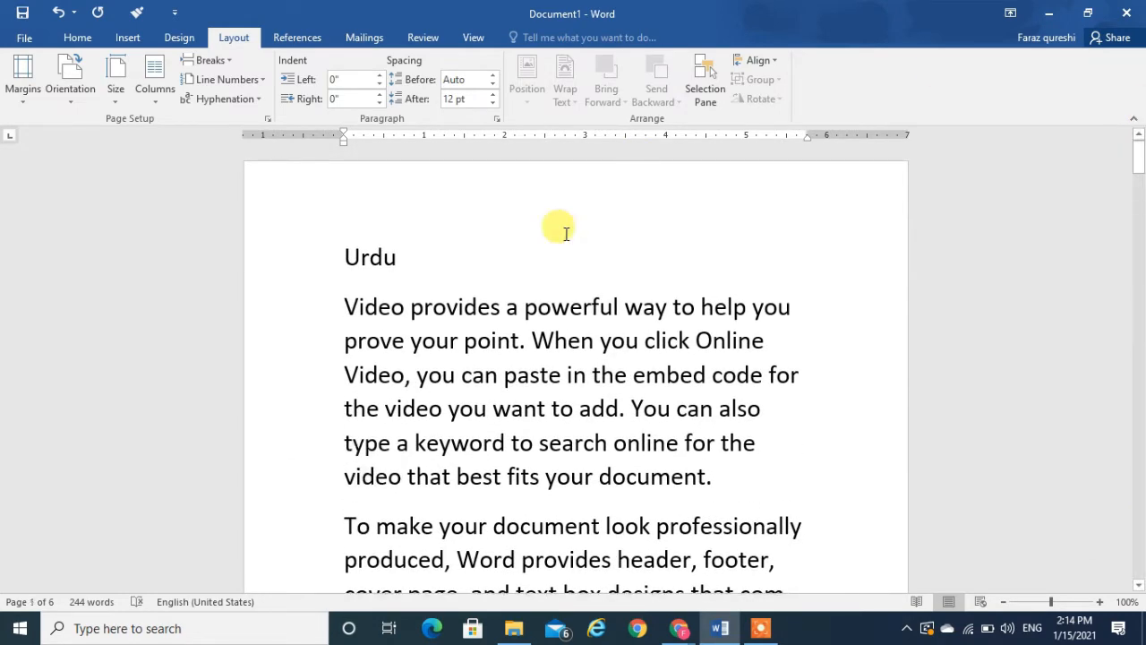
left_click(341, 257)
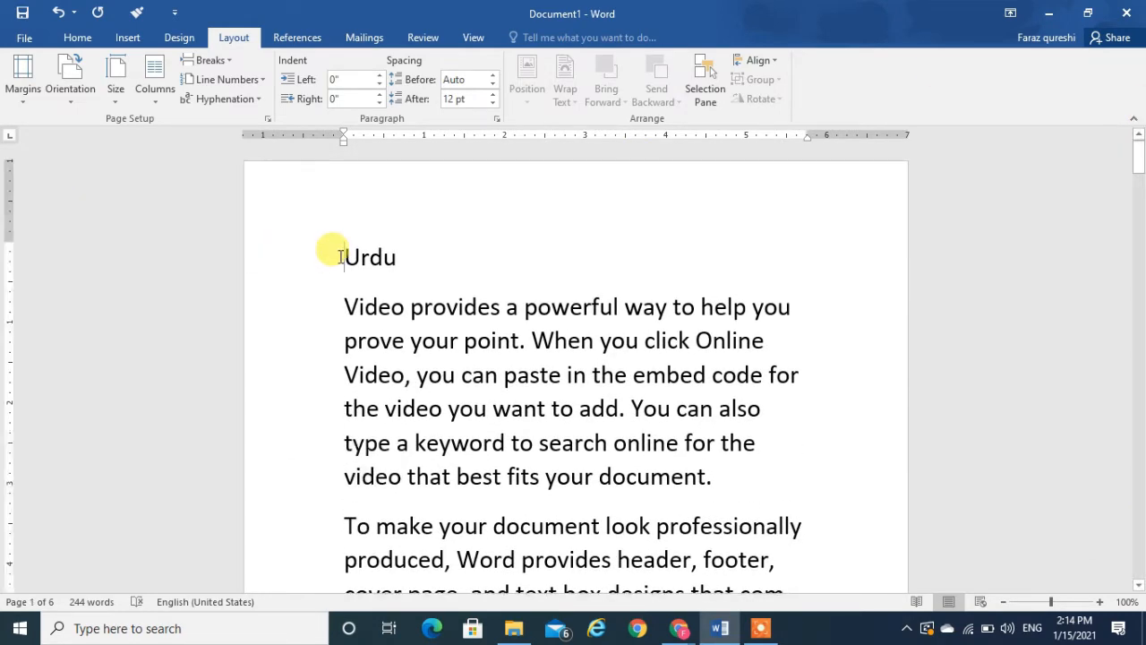
key("ctrl+Return")
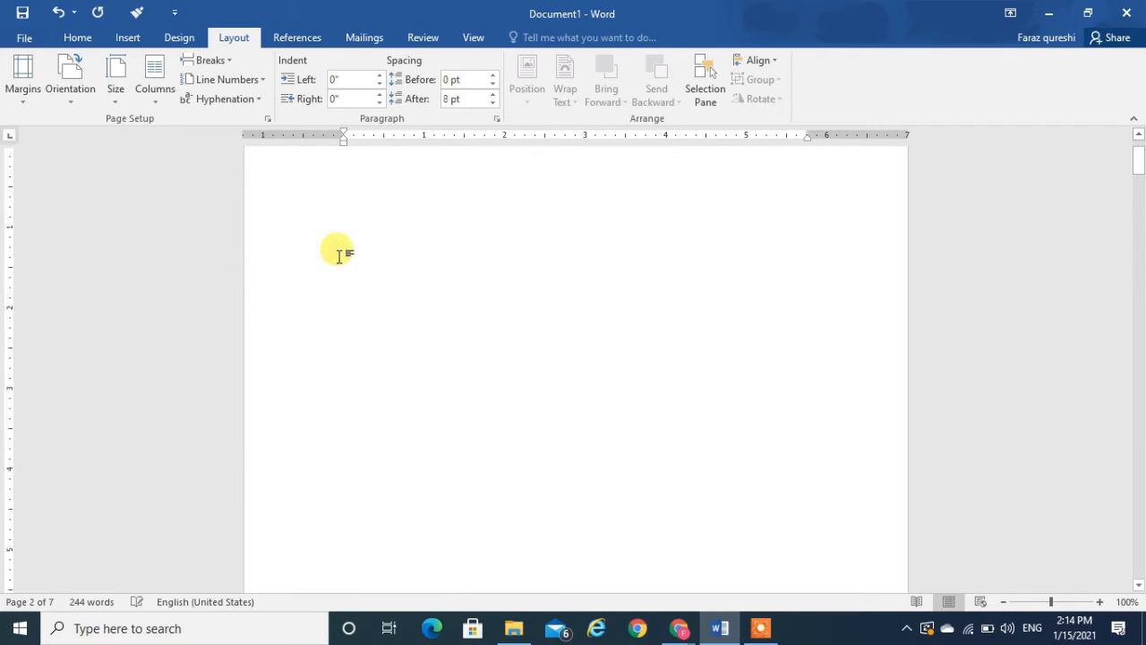
Try to insert the Automatic Table 1 table of contents on the blank first page, and undo the insertion
left_click(273, 43)
left_click(18, 91)
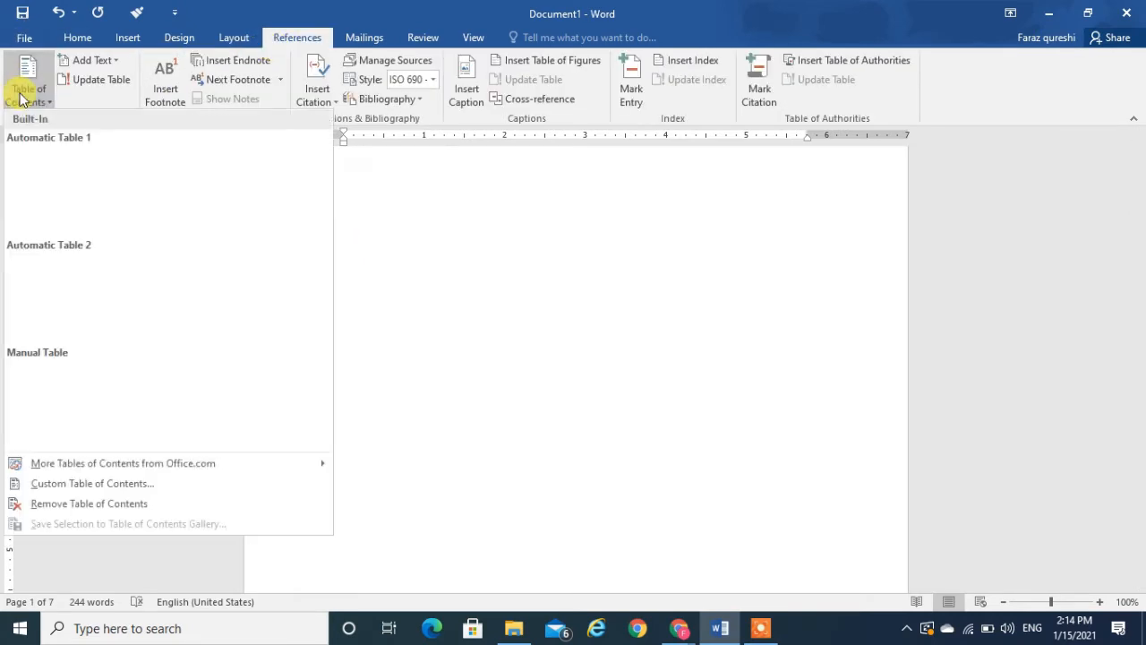
left_click(103, 186)
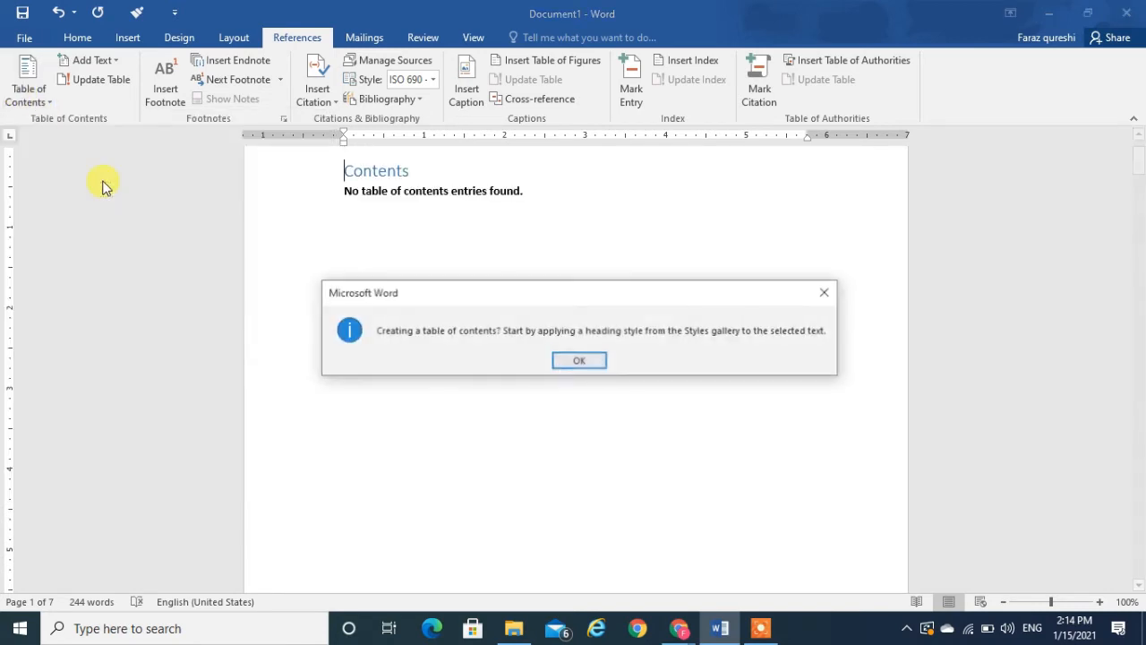
left_click(578, 361)
key("ctrl+z")
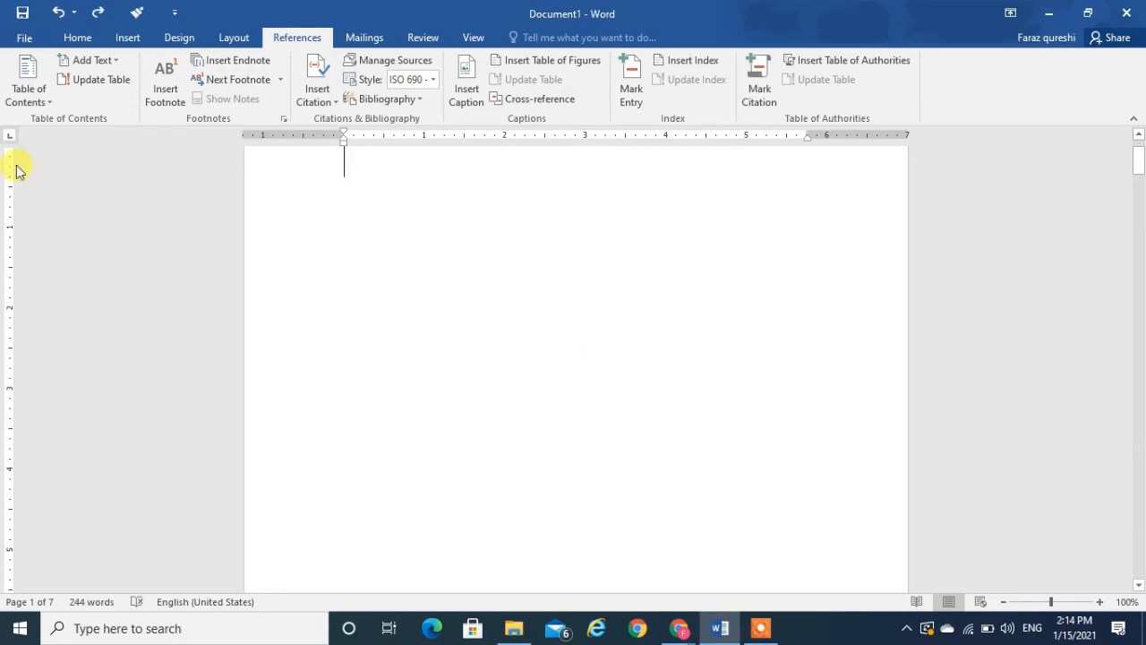
Add the word Urdu above the sample text to the table of contents entries as Level 1
scroll(455, 319, "down", 5)
scroll(455, 321, "down", 3)
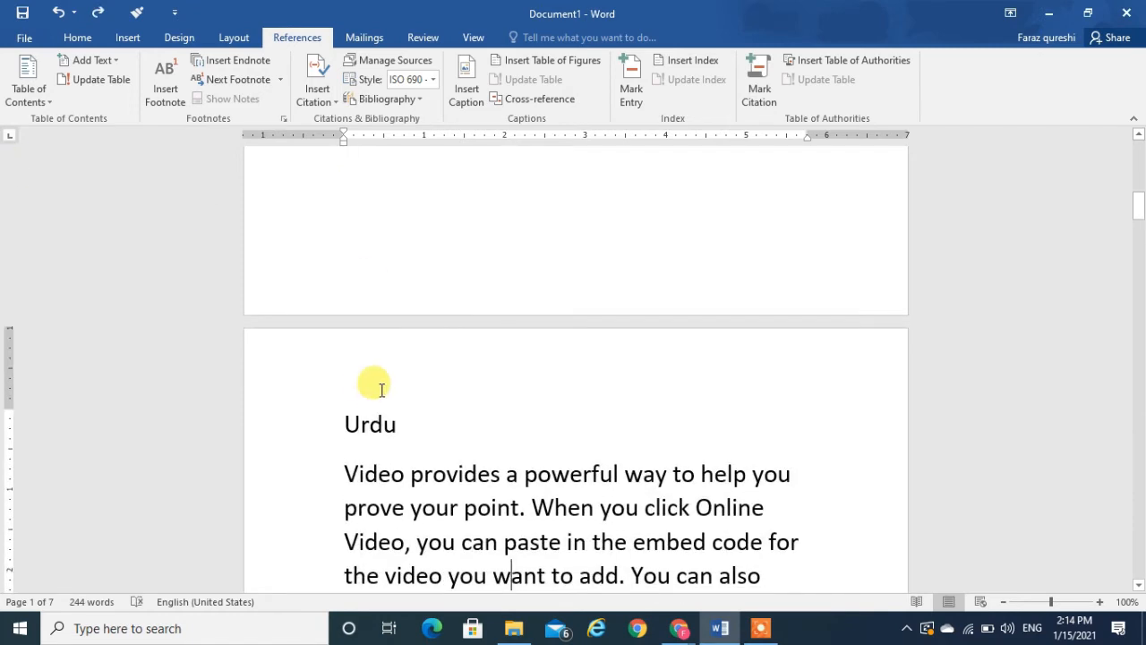
key("shift+Right")
key("shift+Right")
key("shift+Right")
key("shift+Right")
key("shift+Right")
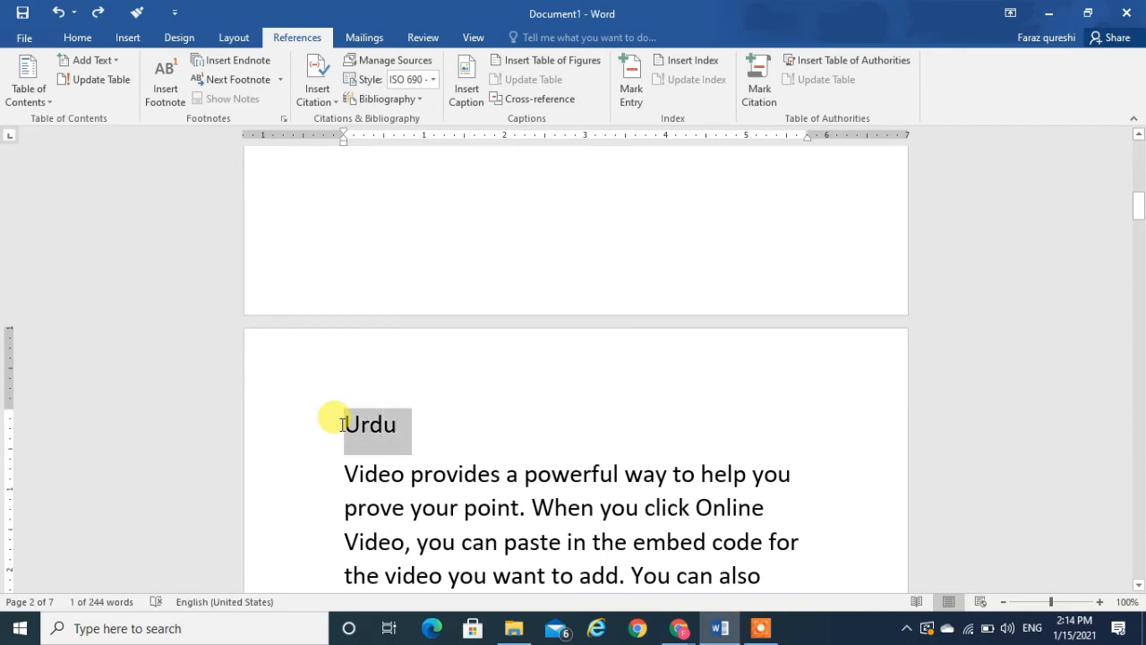
left_click(119, 64)
left_click(106, 100)
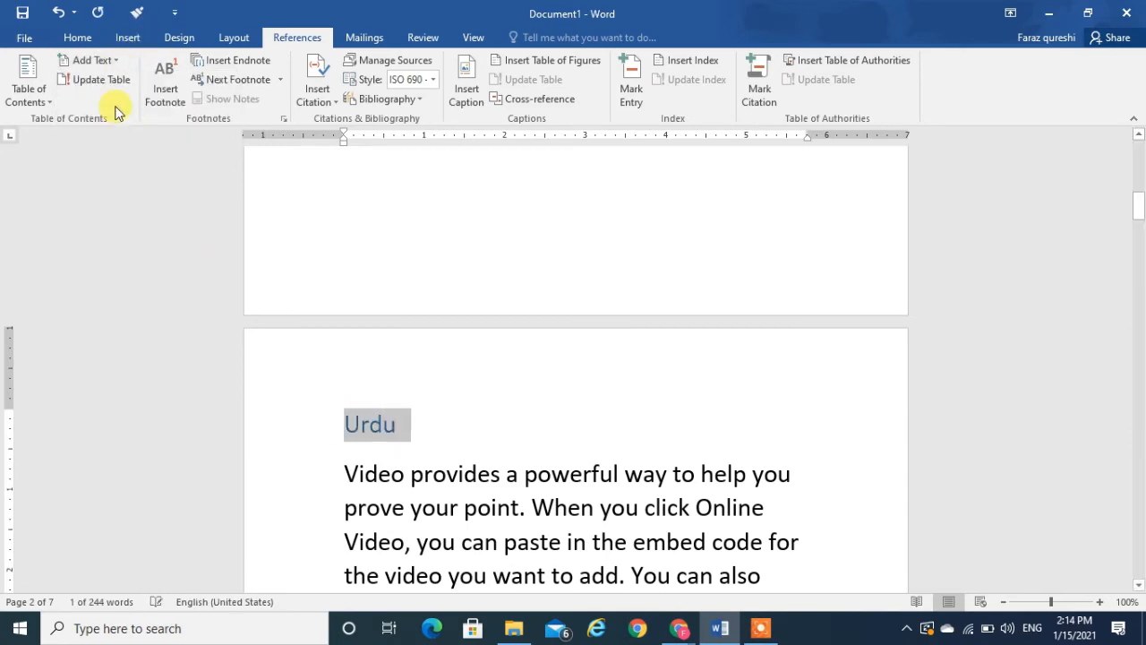
Add the word Biology on the last page to the table of contents entries as Level 1
key("Down")
key("Down")
key("Down")
key("Down")
scroll(168, 327, "down", 15)
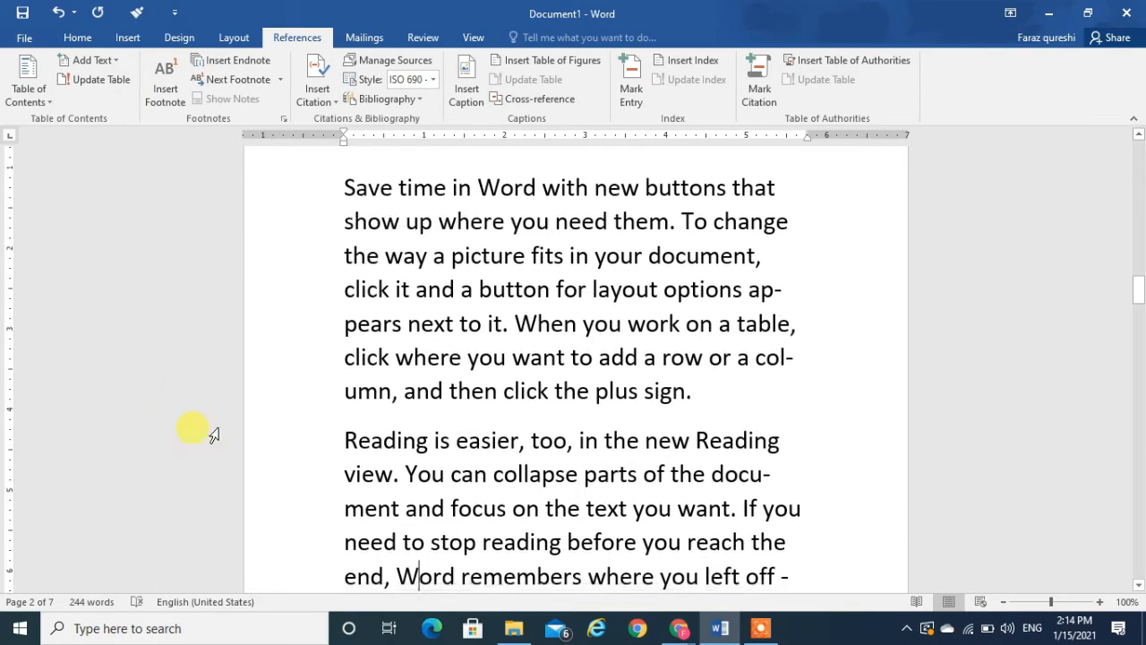
key("ctrl+End")
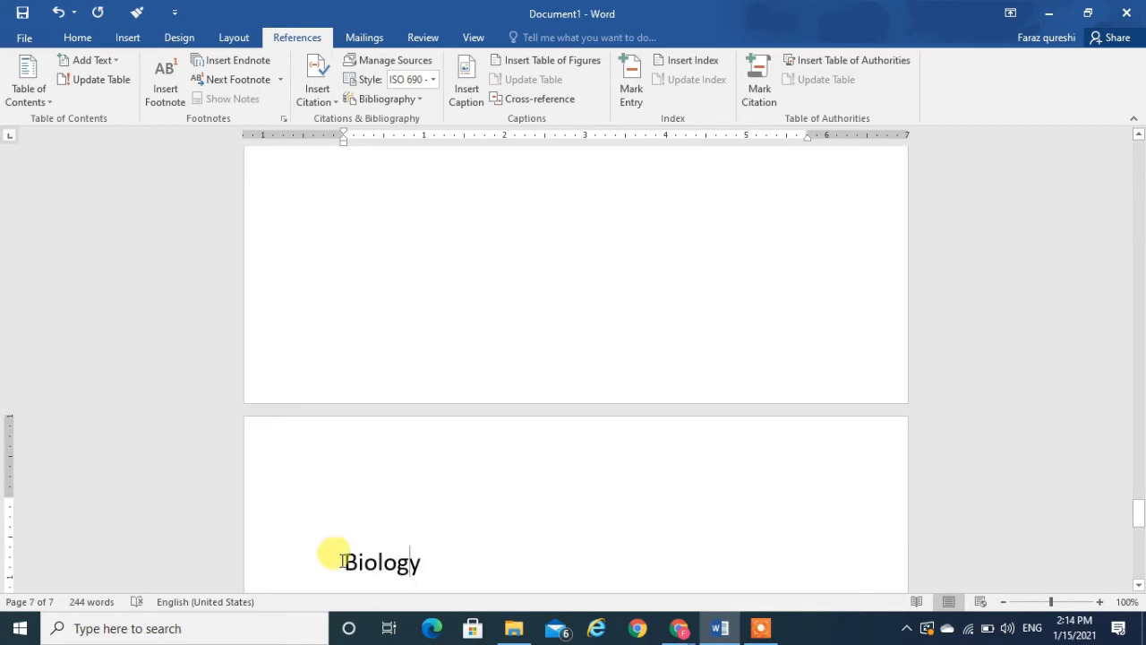
key("shift+Right")
key("shift+Right")
key("shift+Right")
key("shift+Right")
key("shift+Right")
key("shift+Right")
key("shift+Right")
key("shift+Right")
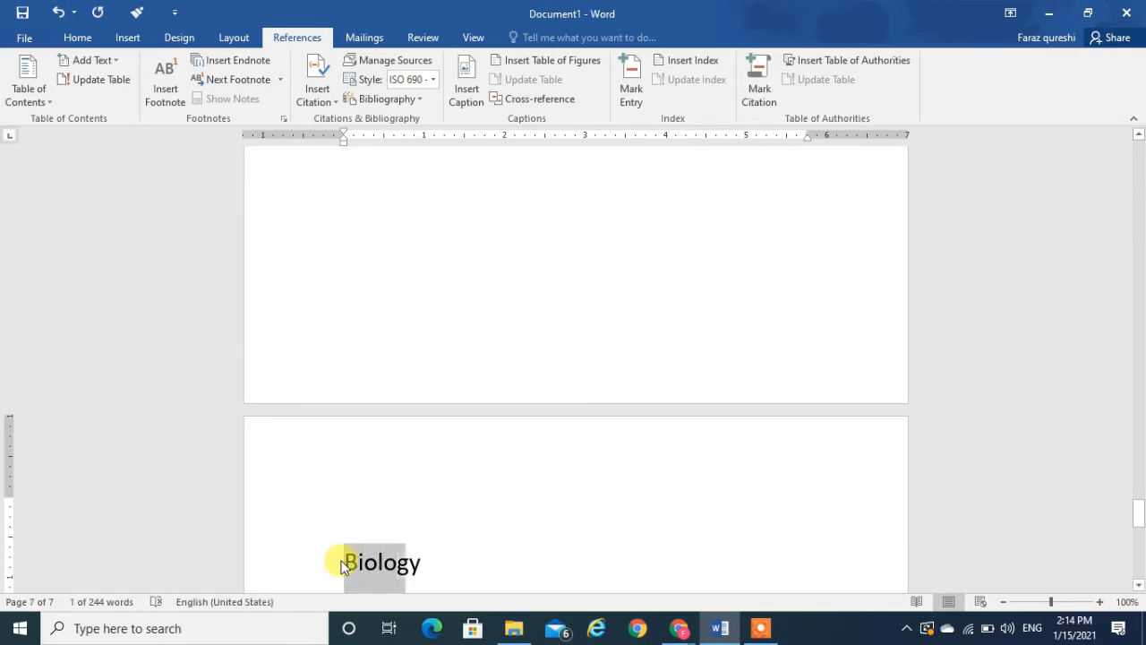
left_click(92, 60)
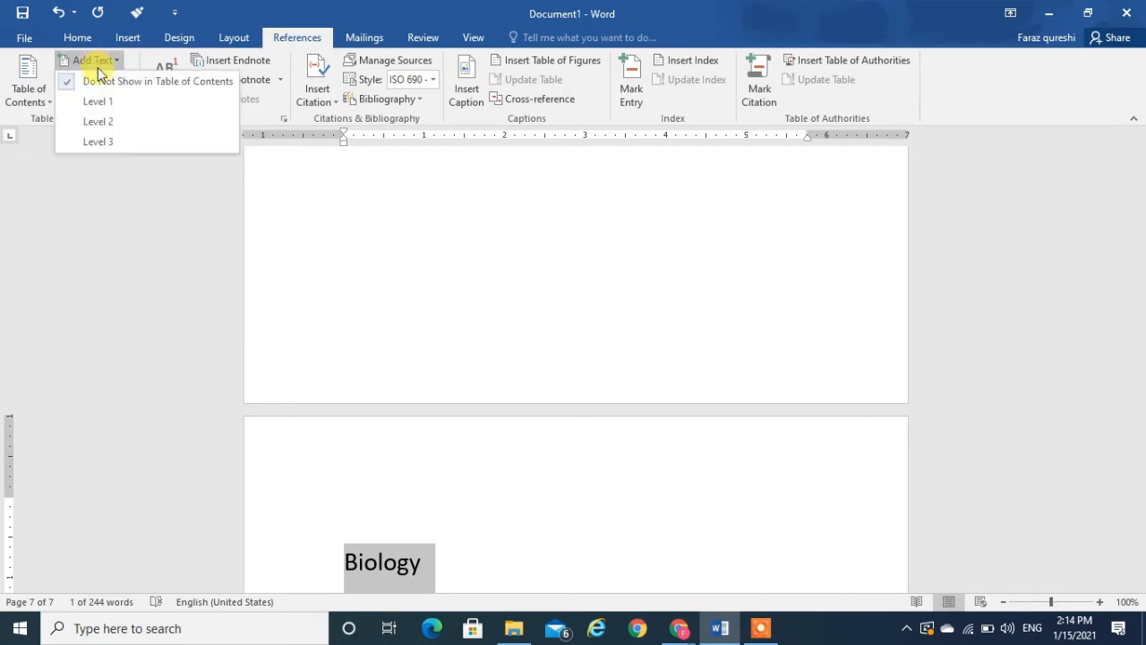
left_click(101, 103)
Insert the built-in Automatic Table 1 table of contents on the blank first page
scroll(440, 274, "up", 10)
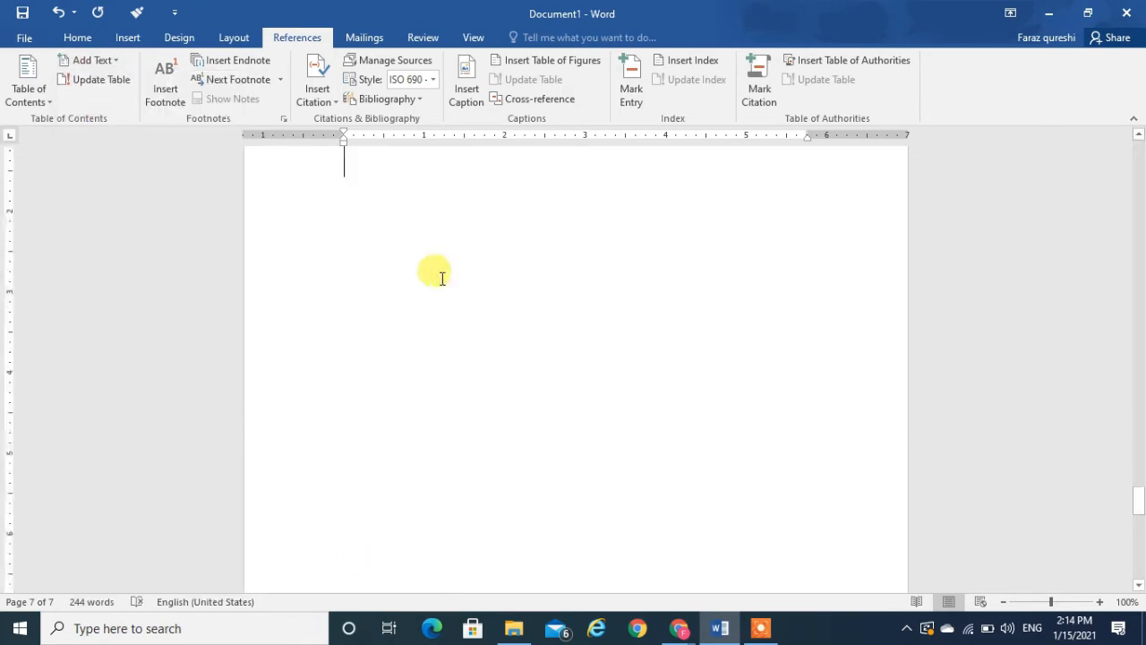
left_click(25, 77)
left_click(63, 176)
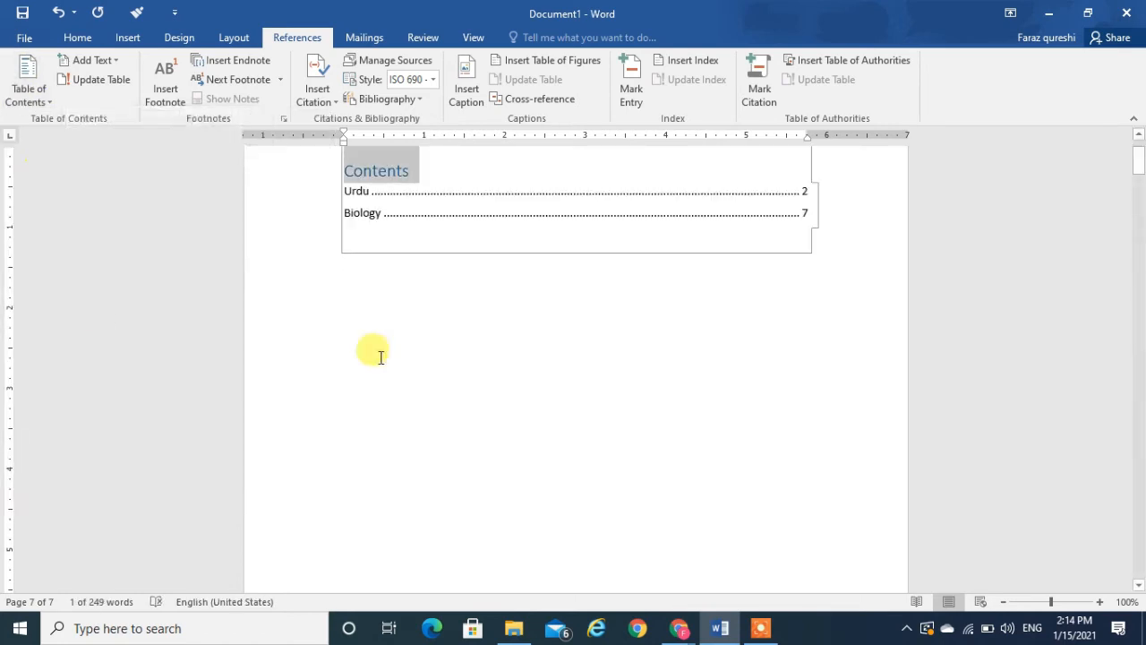
Add the word English on page 4 to the table of contents entries as Level 1
left_click(392, 212)
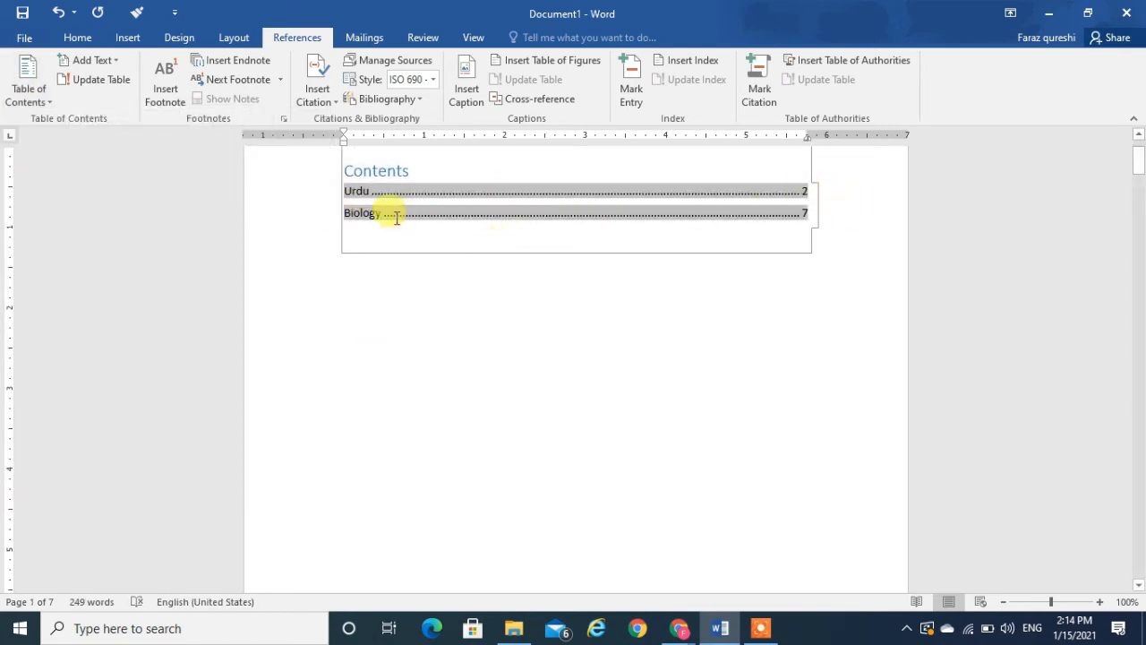
left_click(730, 256)
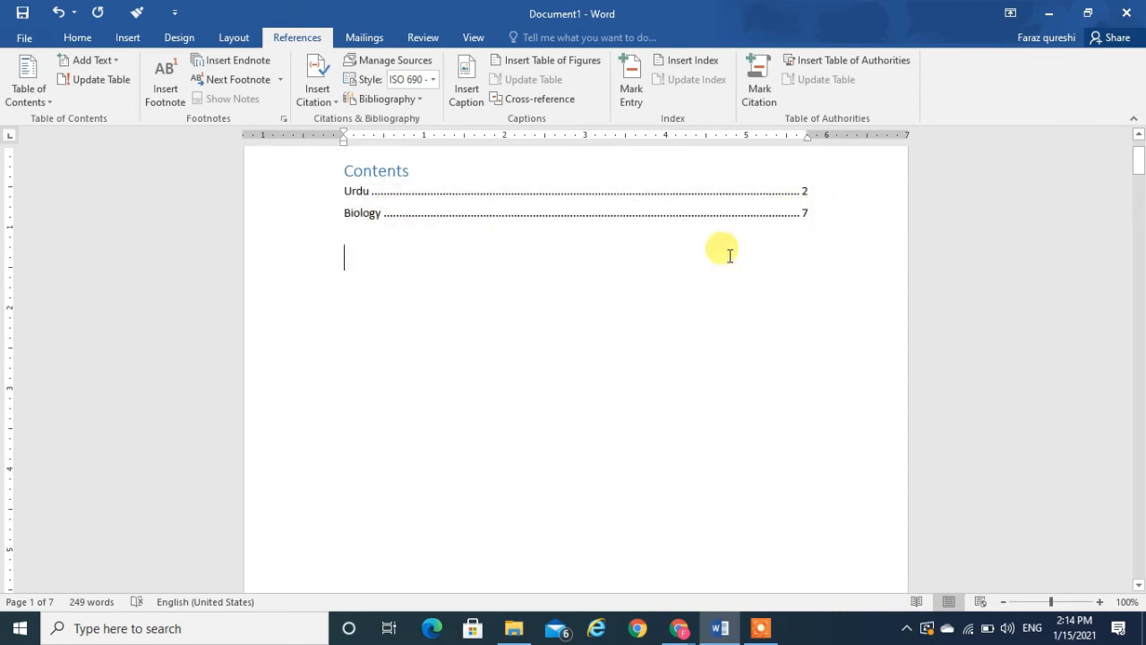
scroll(653, 243, "down", 10)
scroll(442, 432, "down", 5)
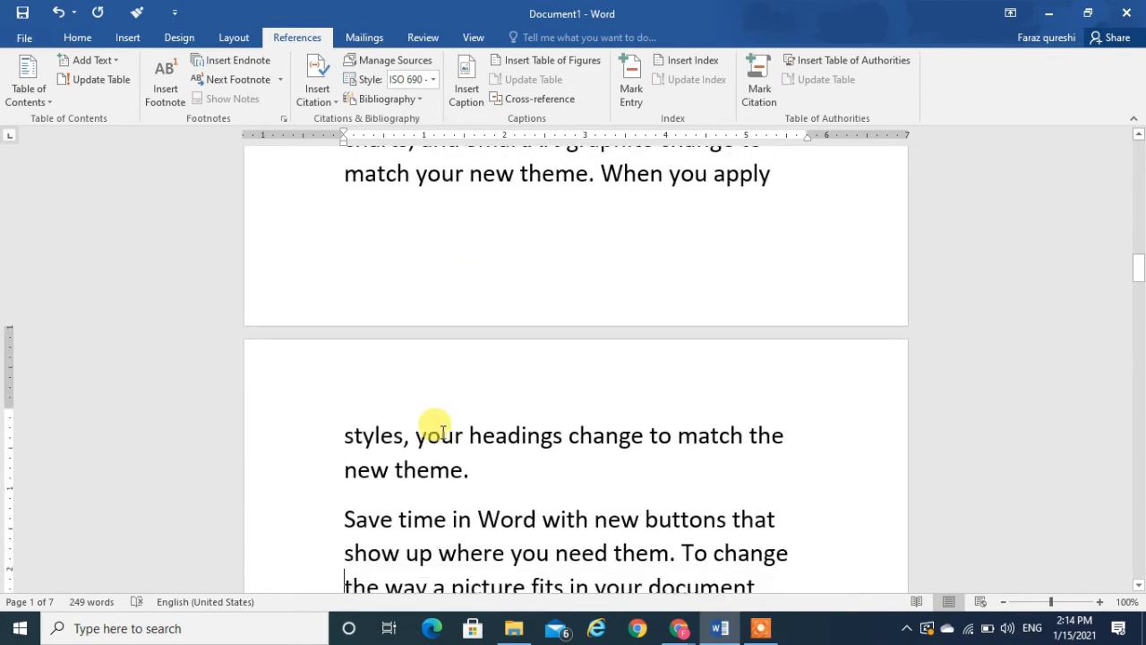
scroll(443, 432, "down", 10)
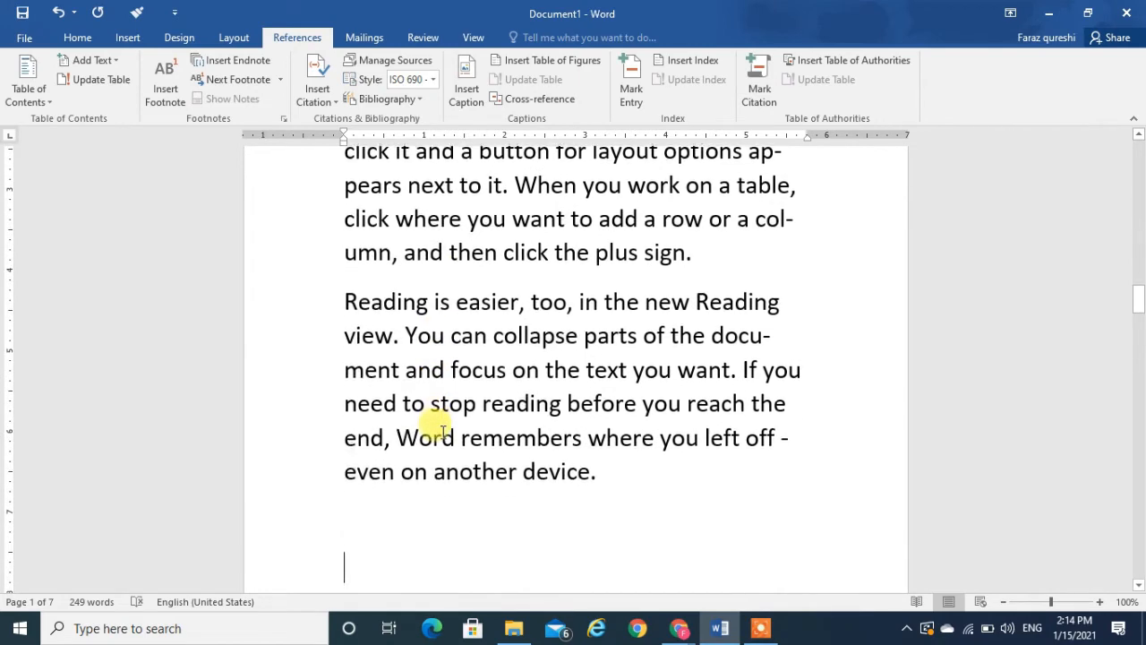
scroll(312, 459, "up", 15)
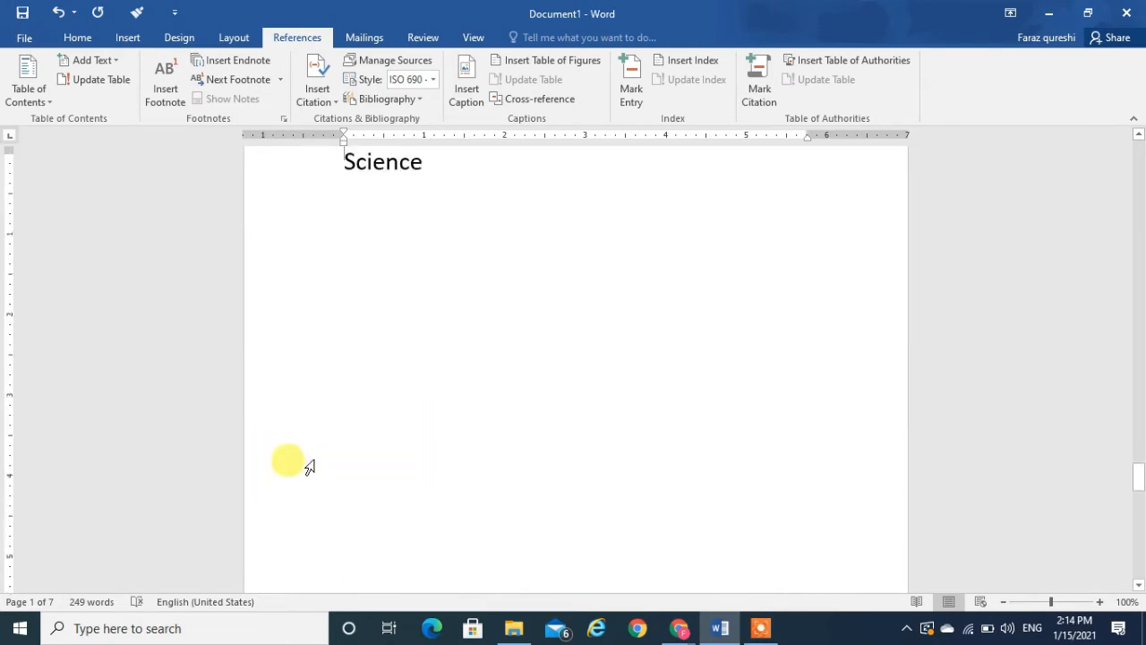
scroll(306, 357, "up", 10)
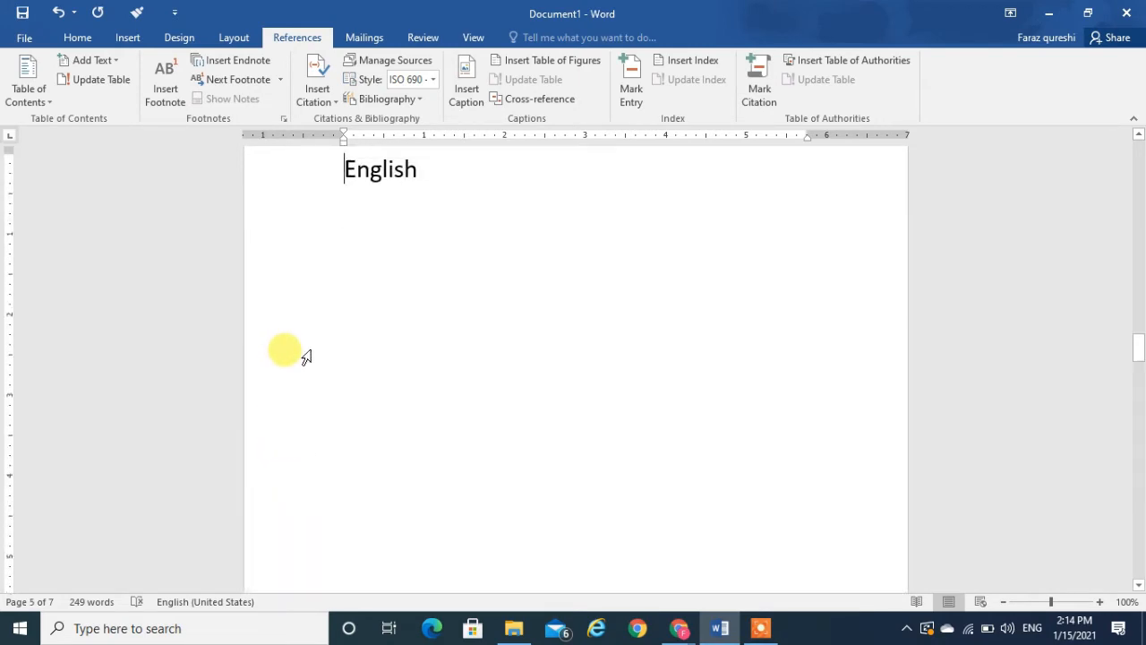
key("shift+Right")
key("shift+Right")
key("shift+Right")
key("shift+Right")
key("shift+Right")
key("shift+Right")
key("shift+Right")
key("shift+Right")
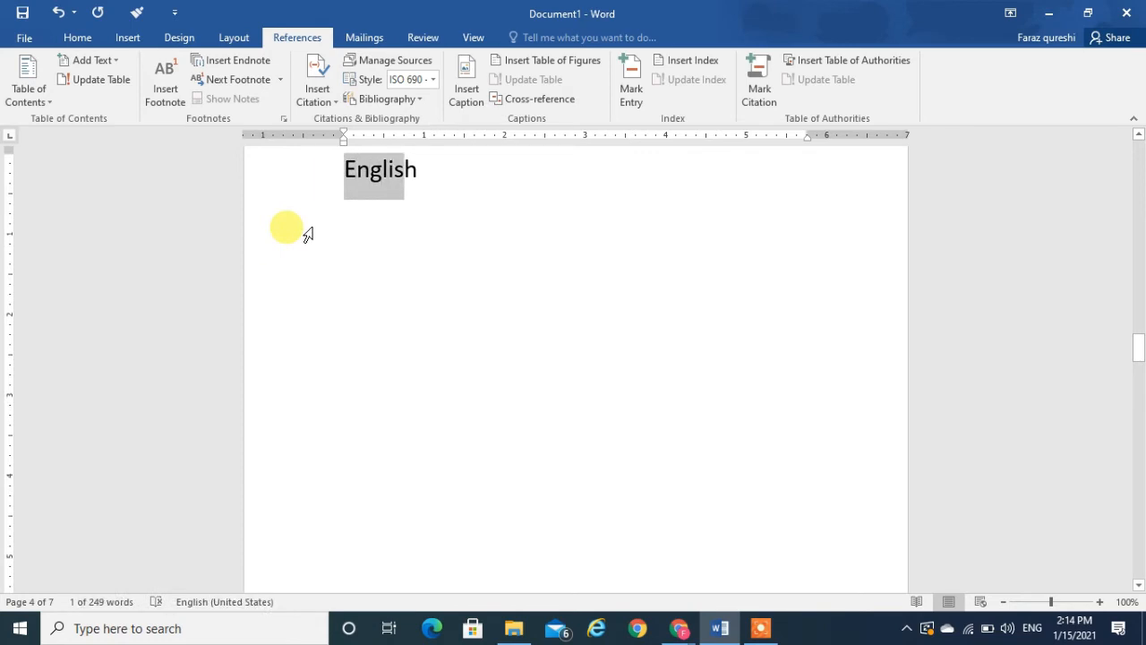
left_click(93, 62)
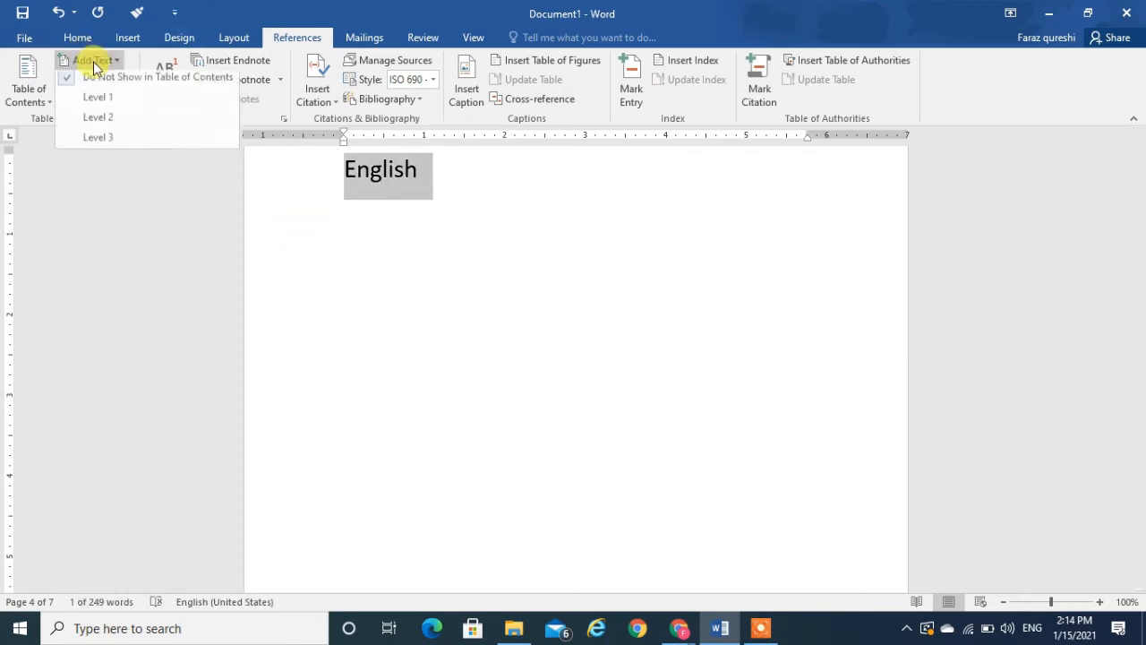
left_click(101, 108)
left_click(312, 345)
Add the word Science on page 6 to the table of contents entries as Level 1
scroll(312, 346, "down", 10)
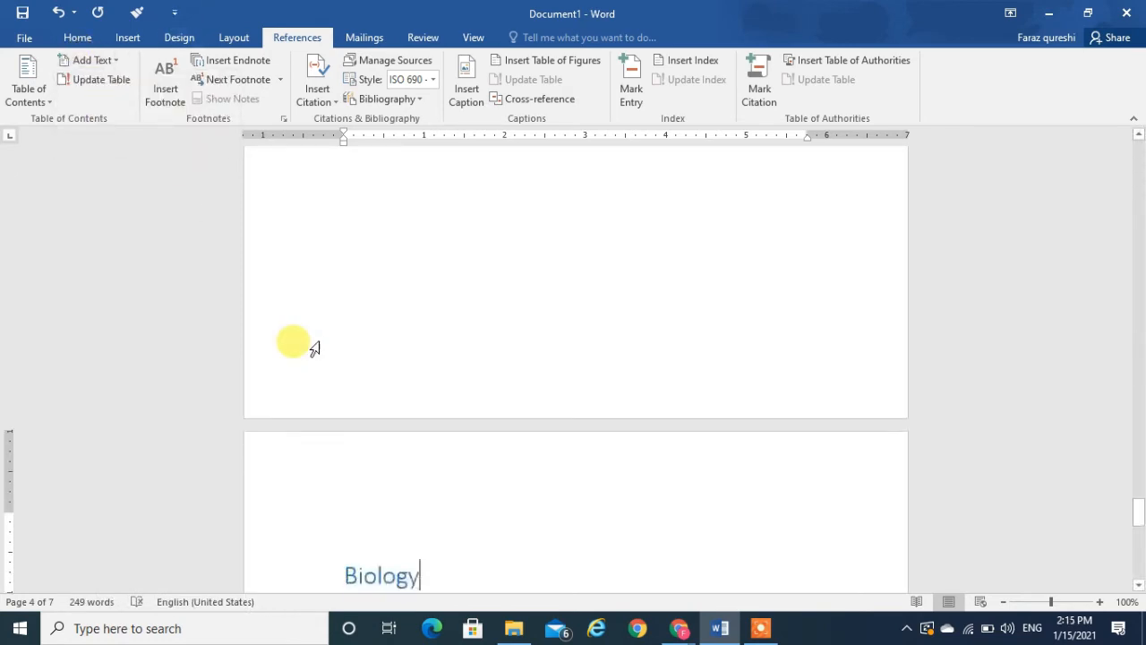
key("Up")
key("Up")
key("Up")
key("Up")
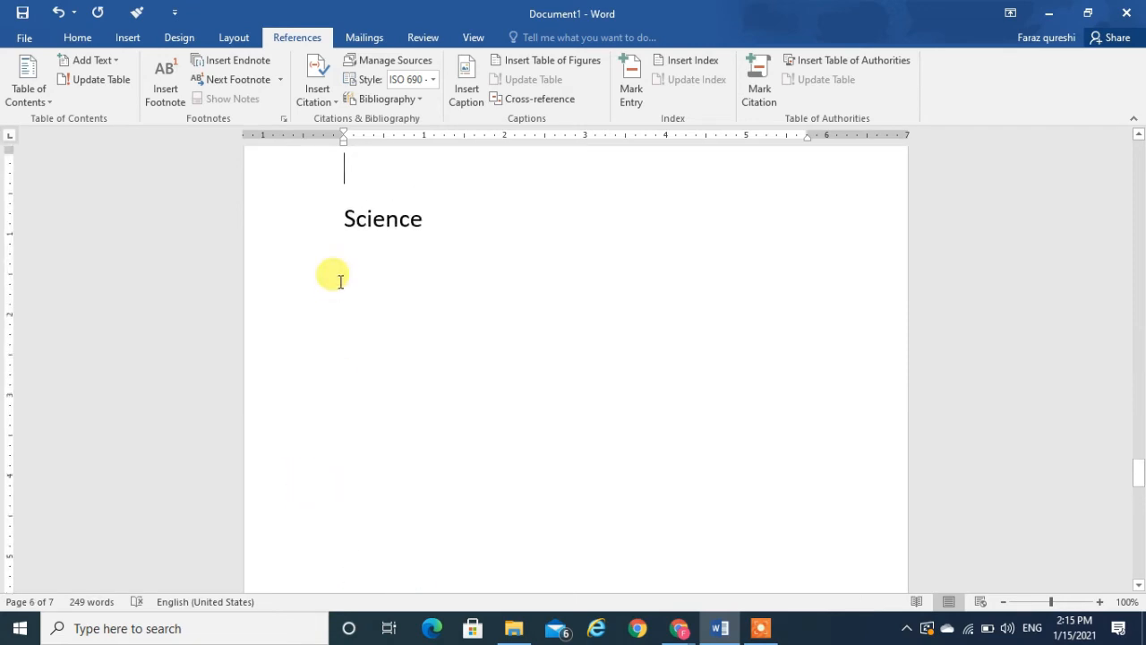
key("shift+Right")
key("shift+Right")
key("shift+Right")
key("shift+Right")
key("shift+Right")
key("shift+Right")
key("shift+Right")
key("shift+Right")
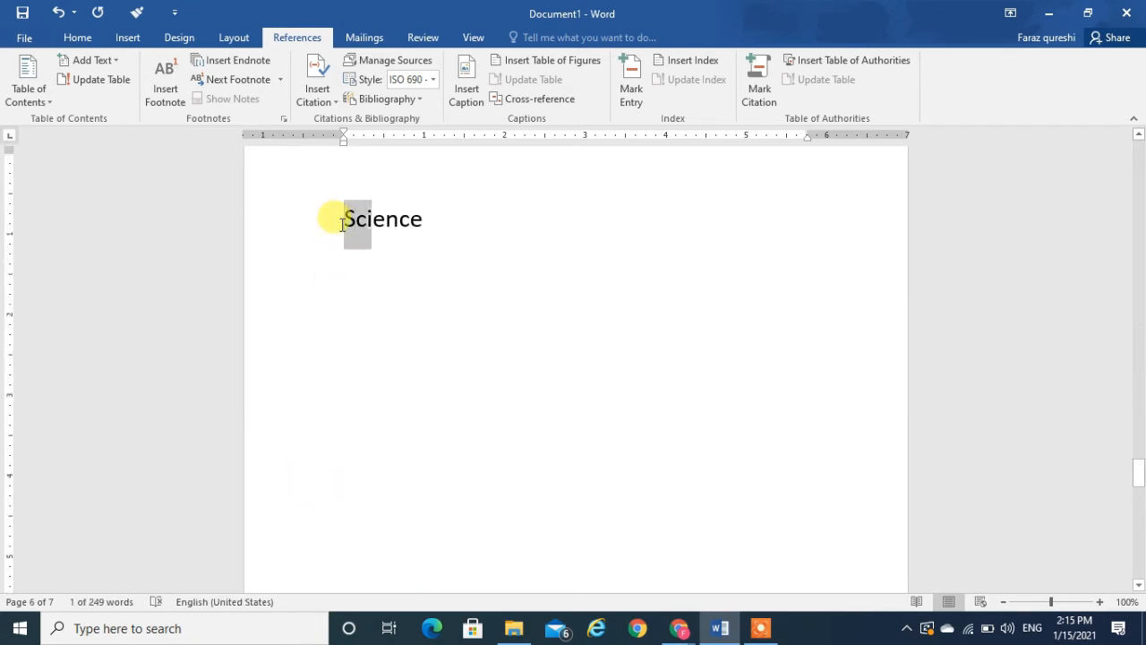
left_click(93, 61)
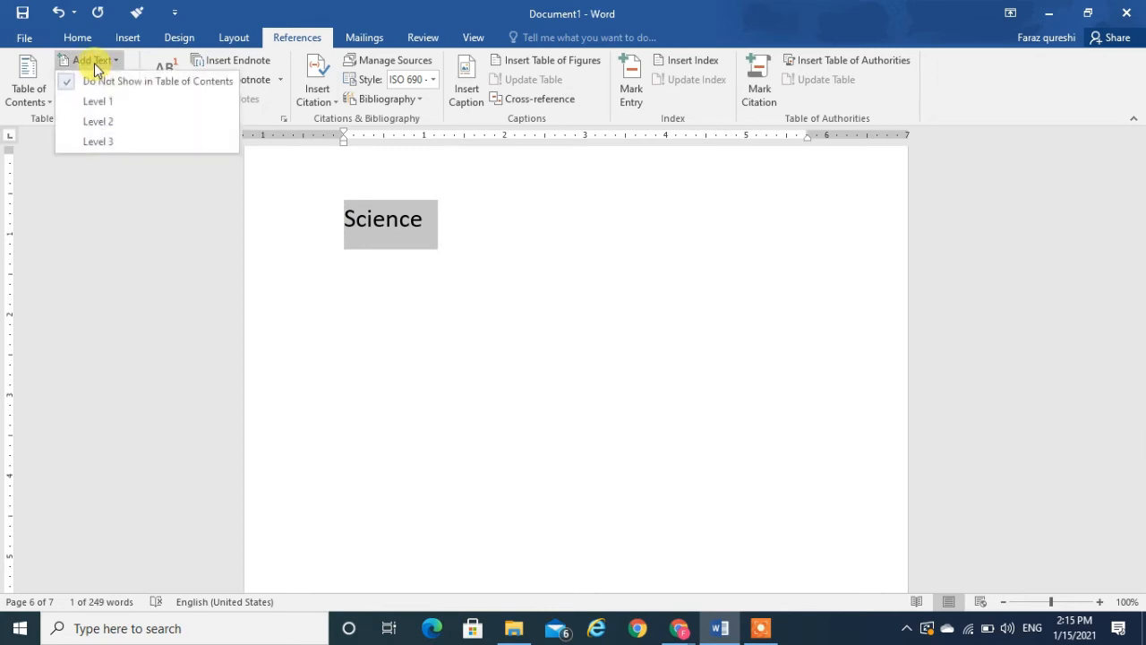
left_click(98, 119)
key("Up")
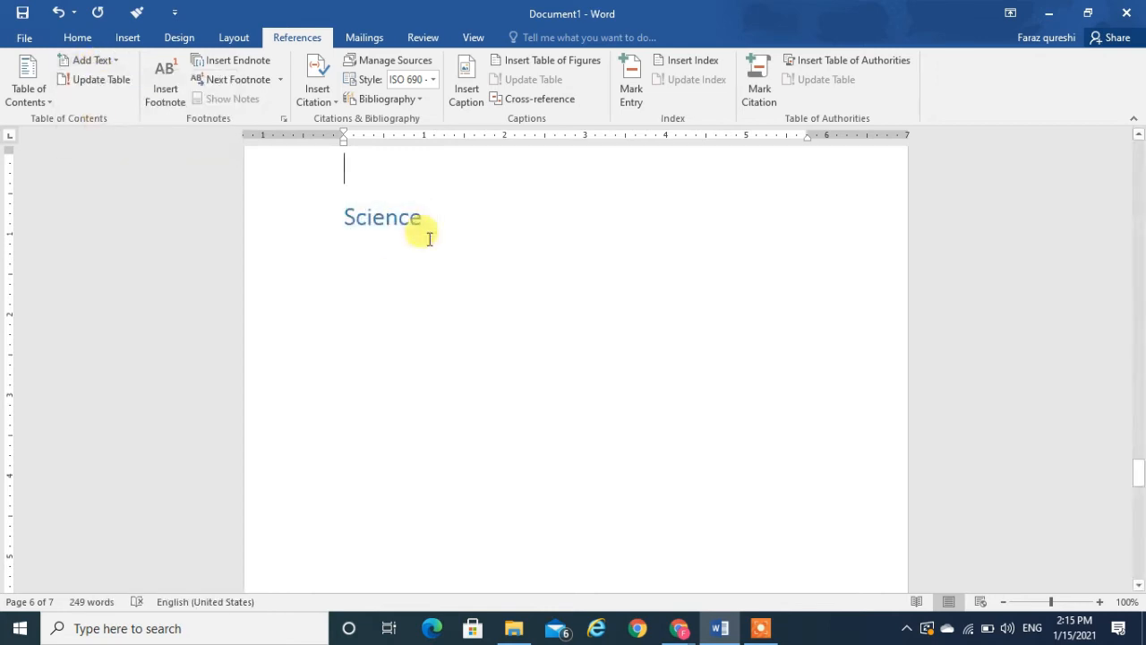
Update the entire table of contents on the first page, including its entries and page numbers
scroll(430, 238, "up", 15)
scroll(429, 239, "up", 10)
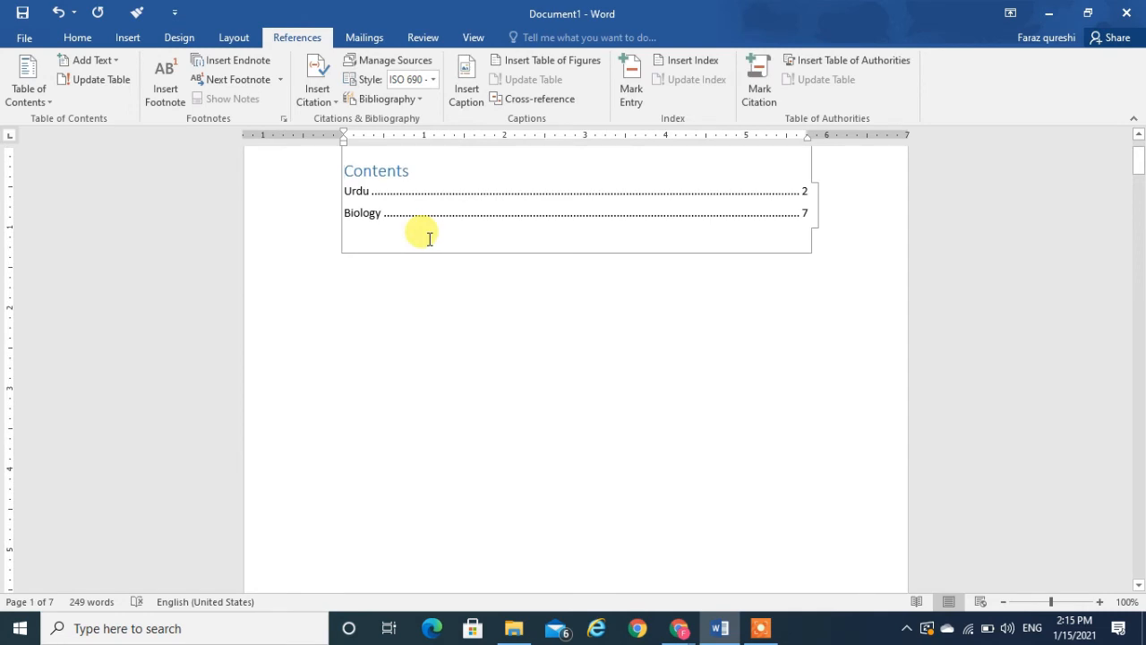
left_click(96, 84)
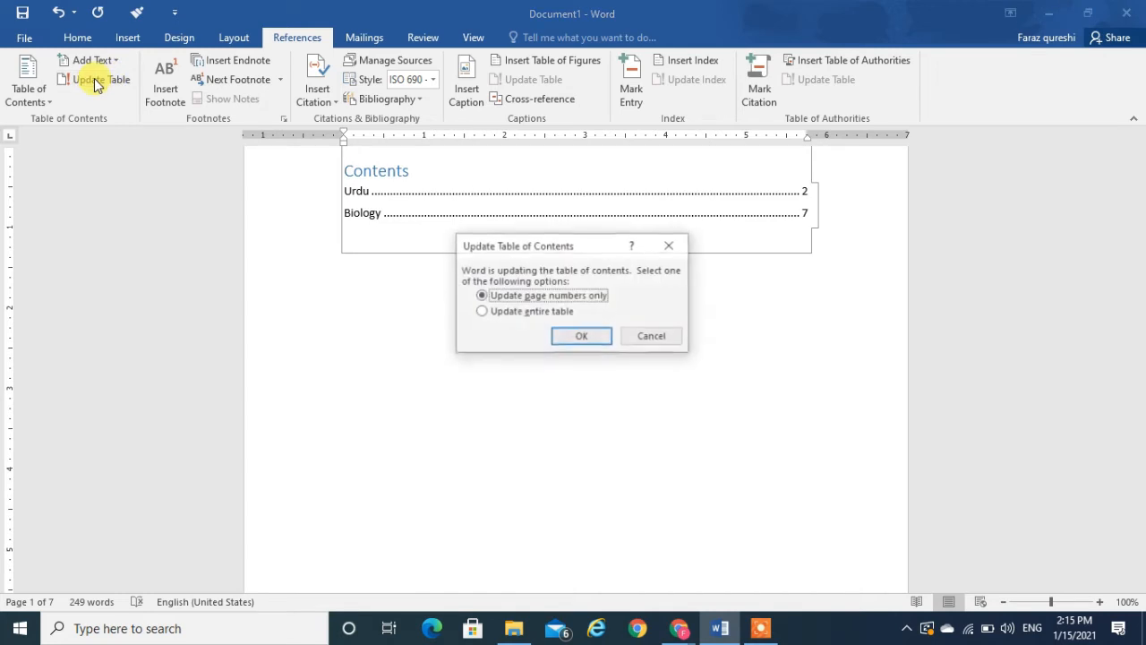
left_click(496, 314)
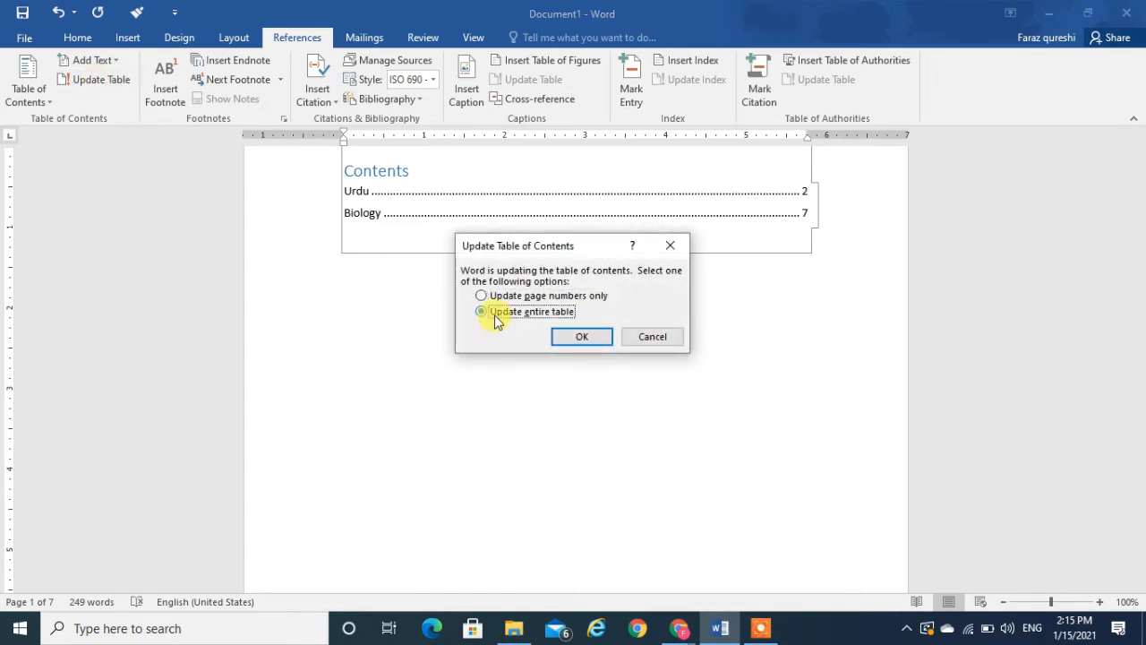
left_click(571, 344)
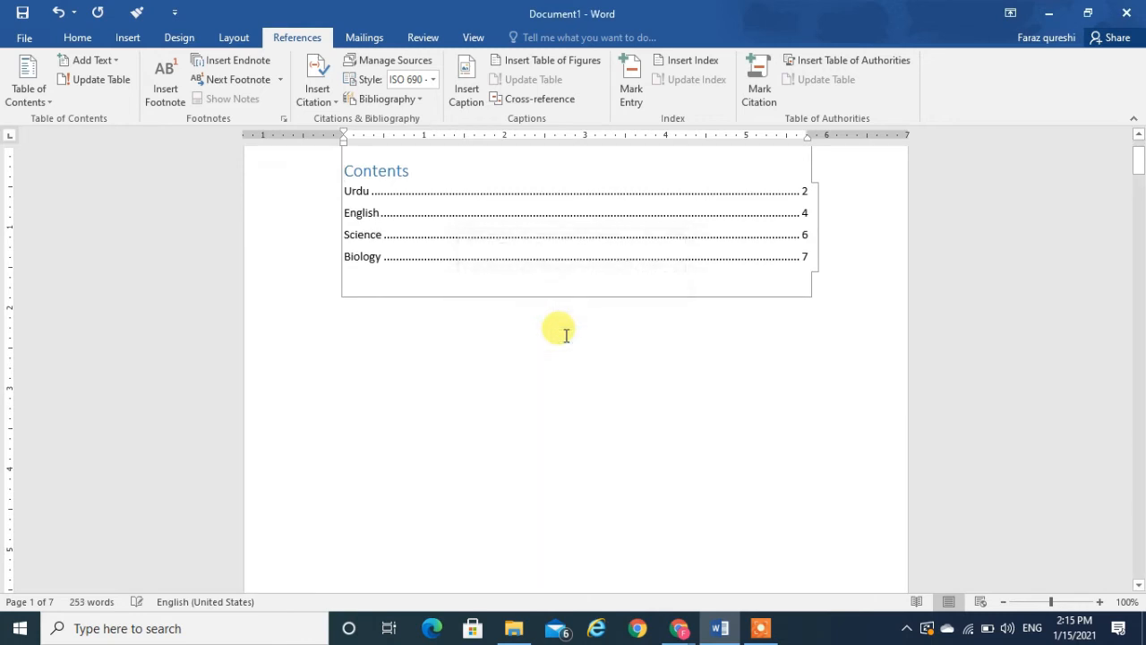
left_click(402, 222)
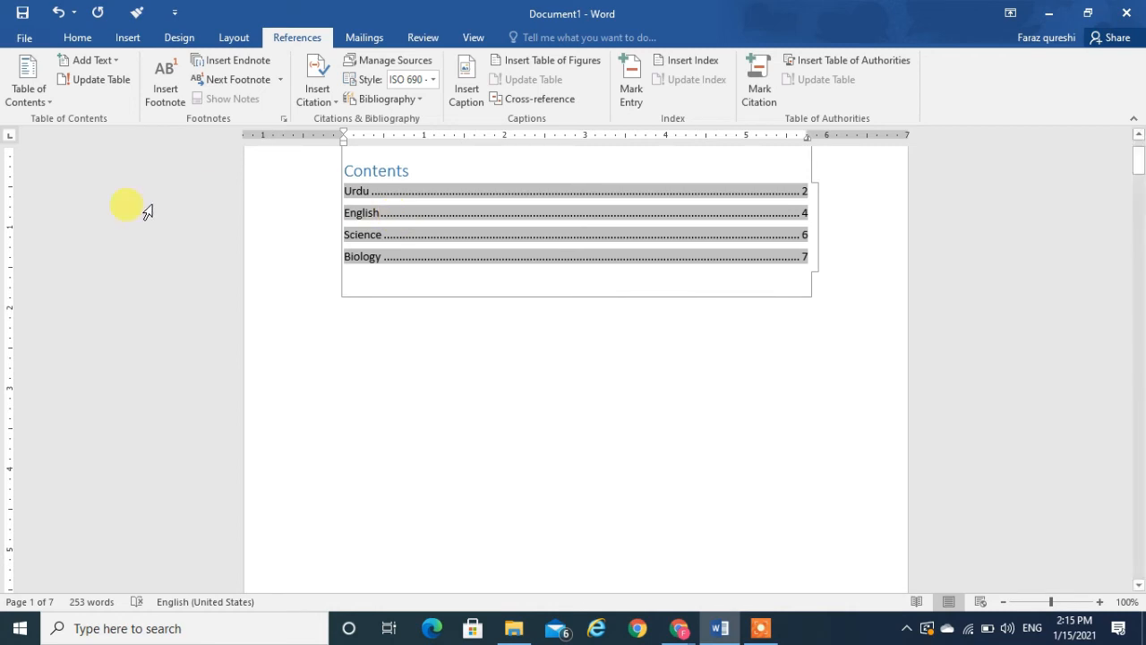
left_click(763, 629)
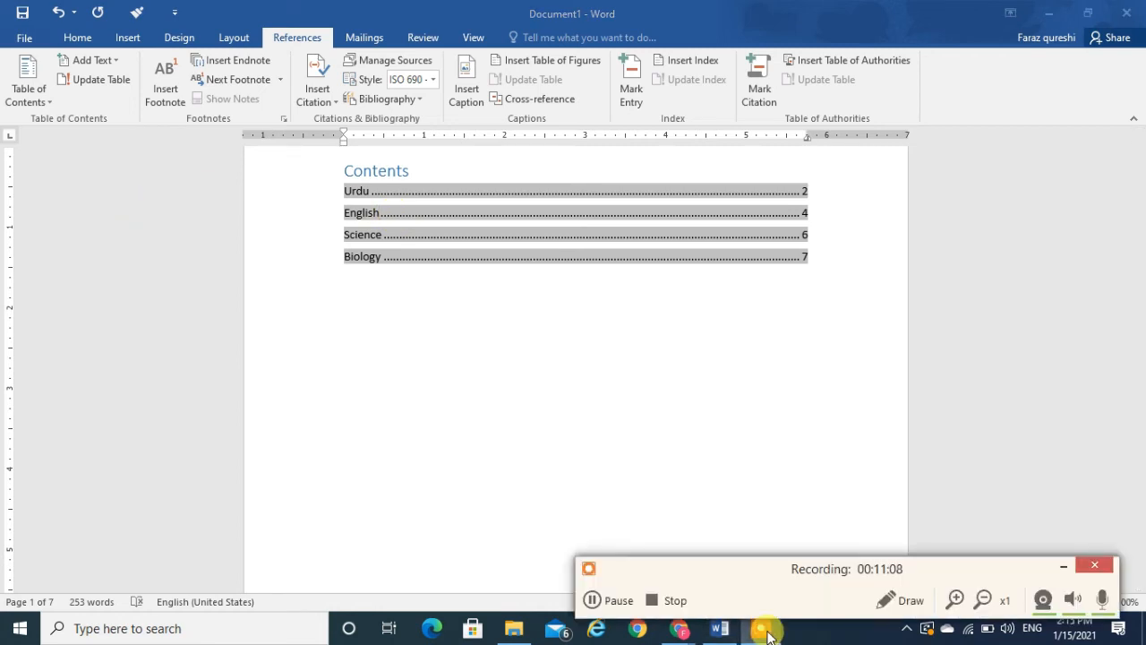
left_click(1094, 564)
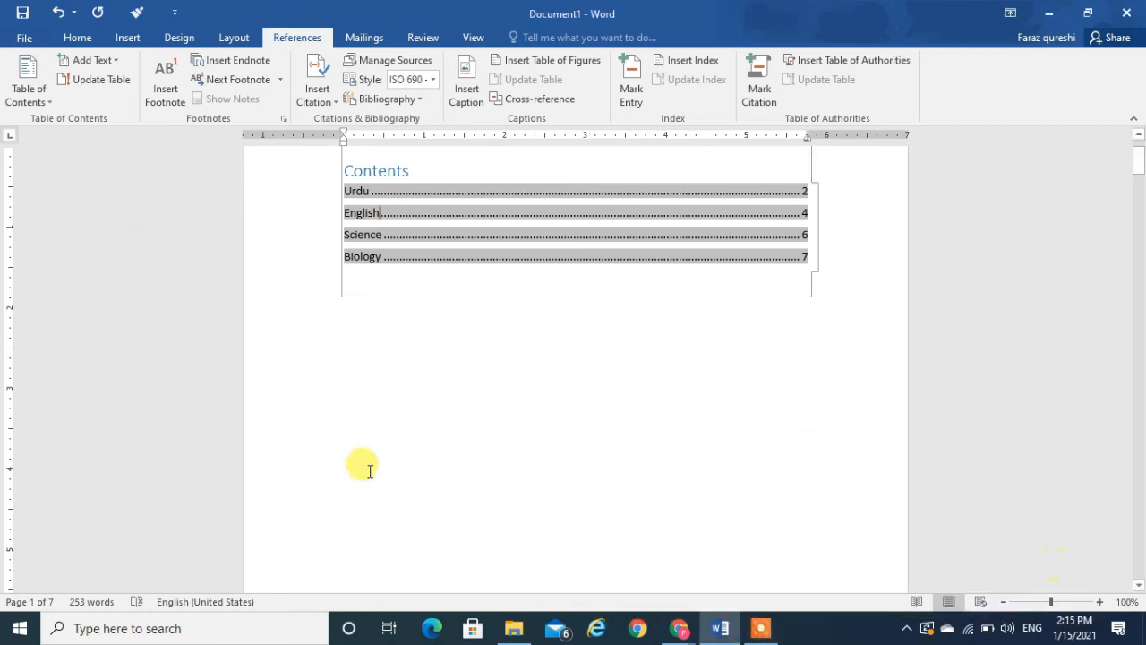
Clear the whole document and generate sample paragraphs with =rand()
key("ctrl+a")
key("Delete")
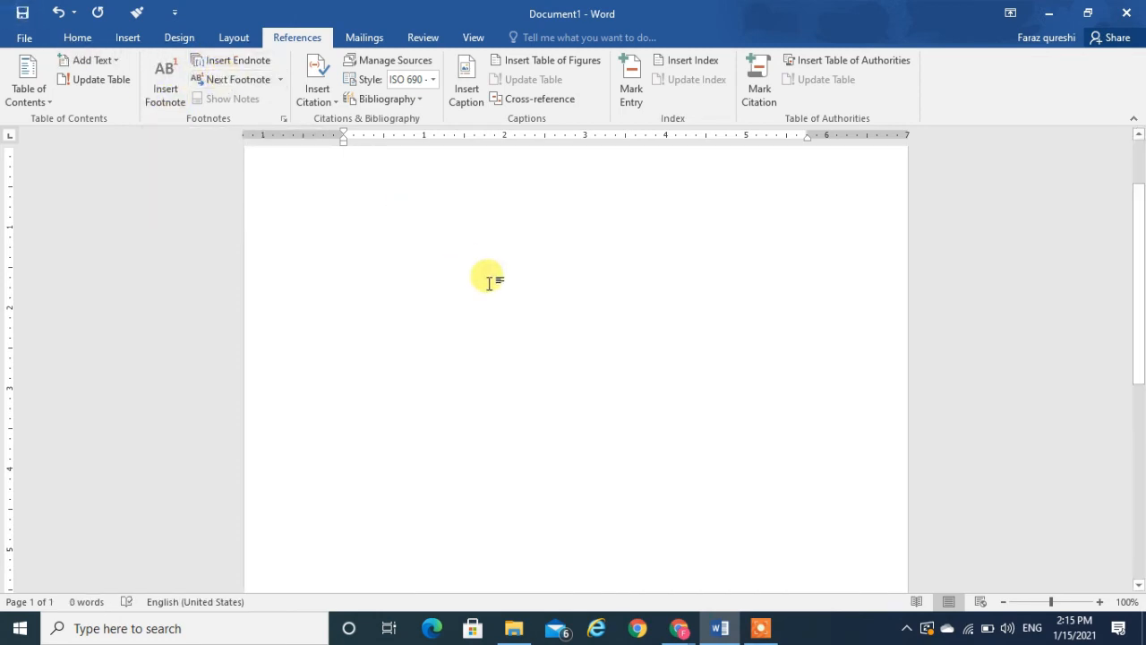
type("=rand()")
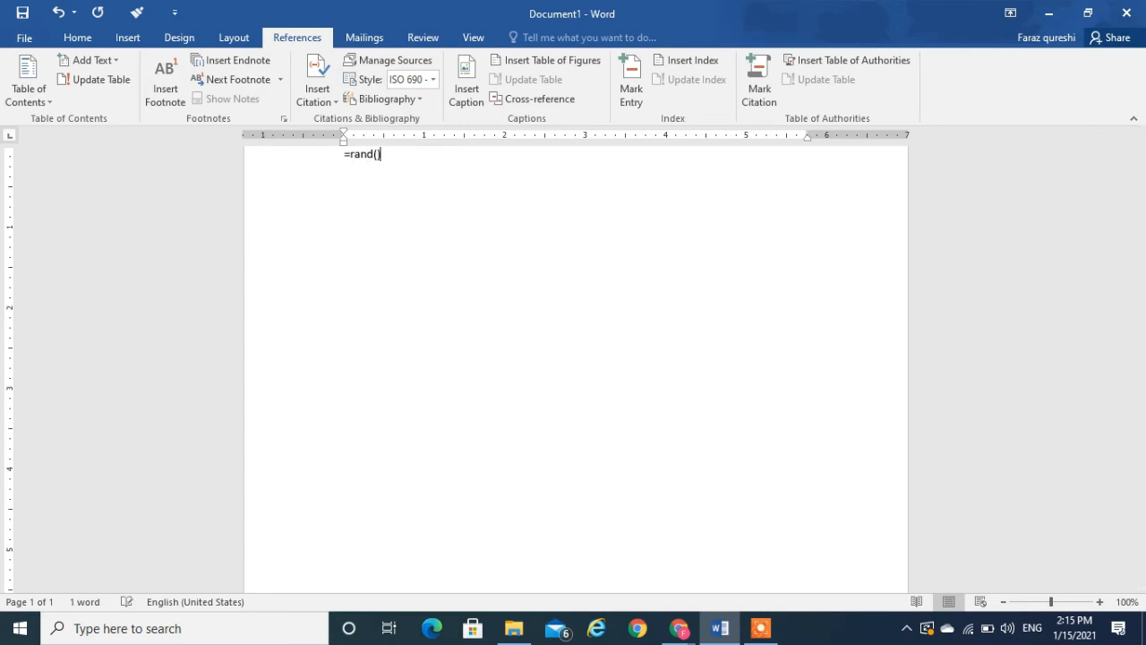
key("Return")
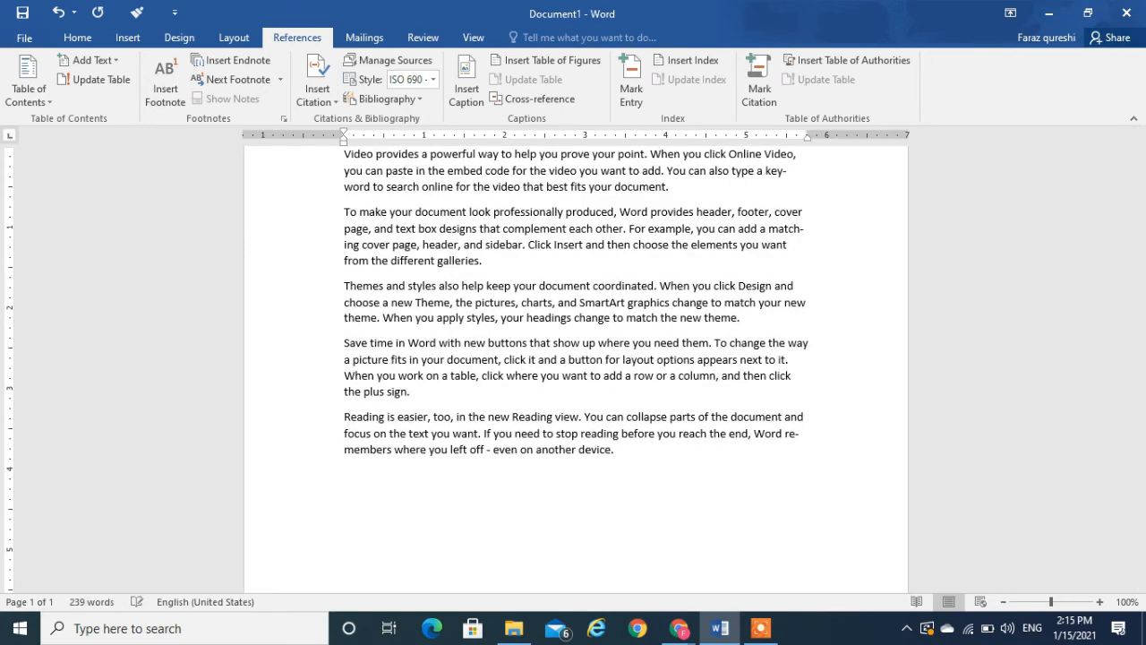
Insert an endnote after "embed code for the video" in the first paragraph and a footnote after "complement each other" in the second
left_click_drag(343, 154, 581, 172)
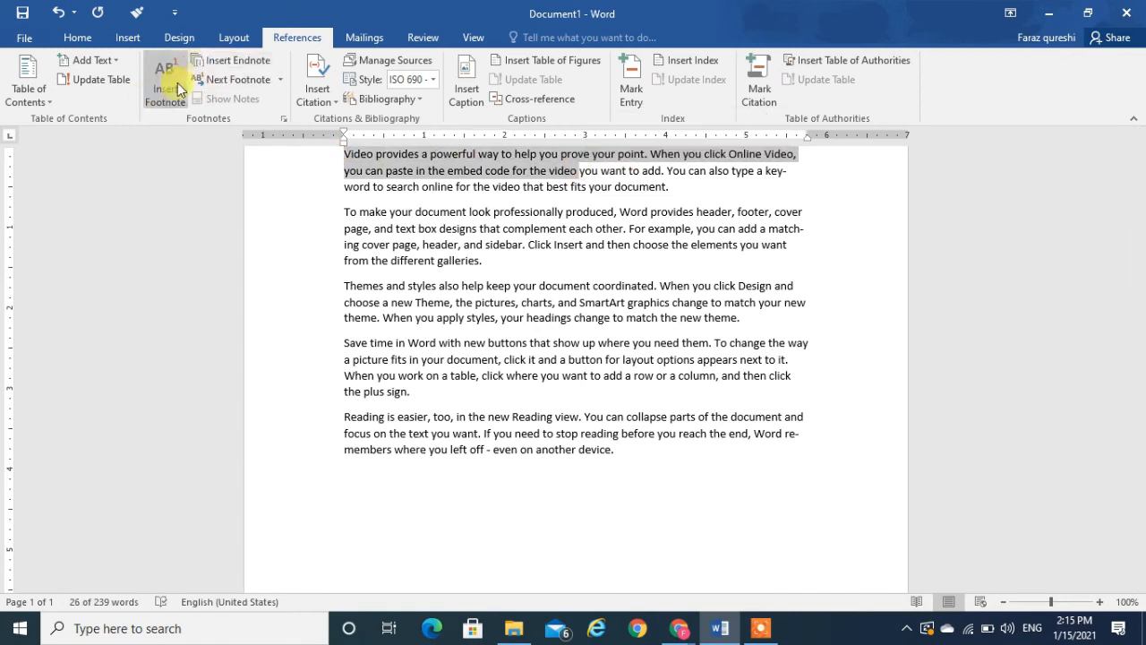
left_click(222, 69)
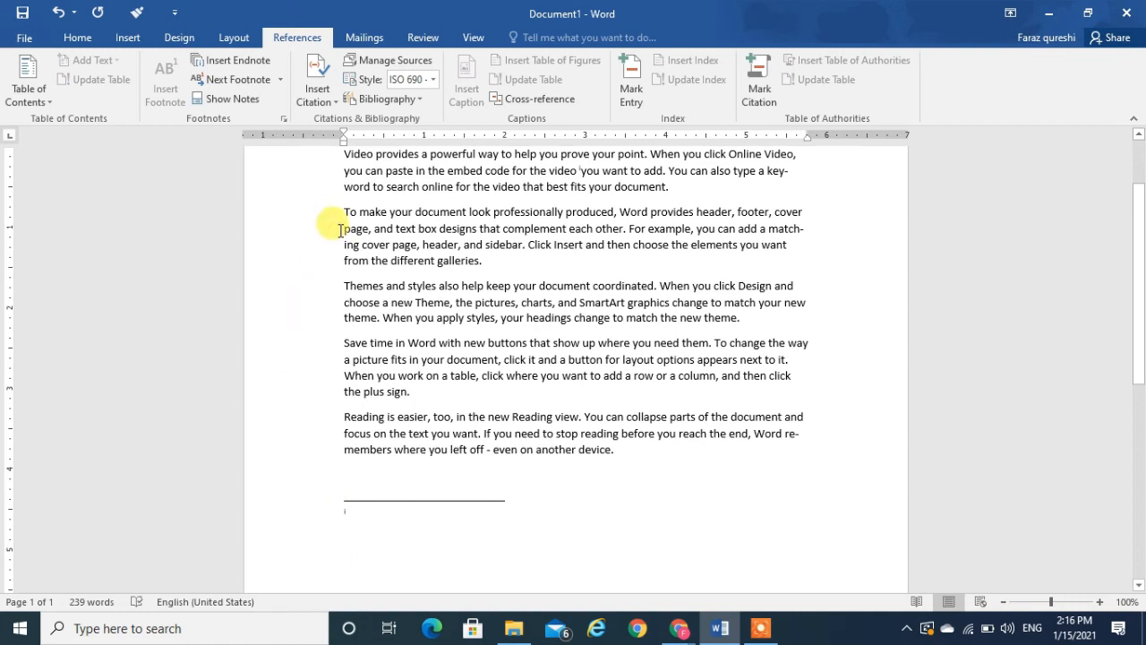
left_click_drag(494, 187, 624, 230)
left_click(170, 93)
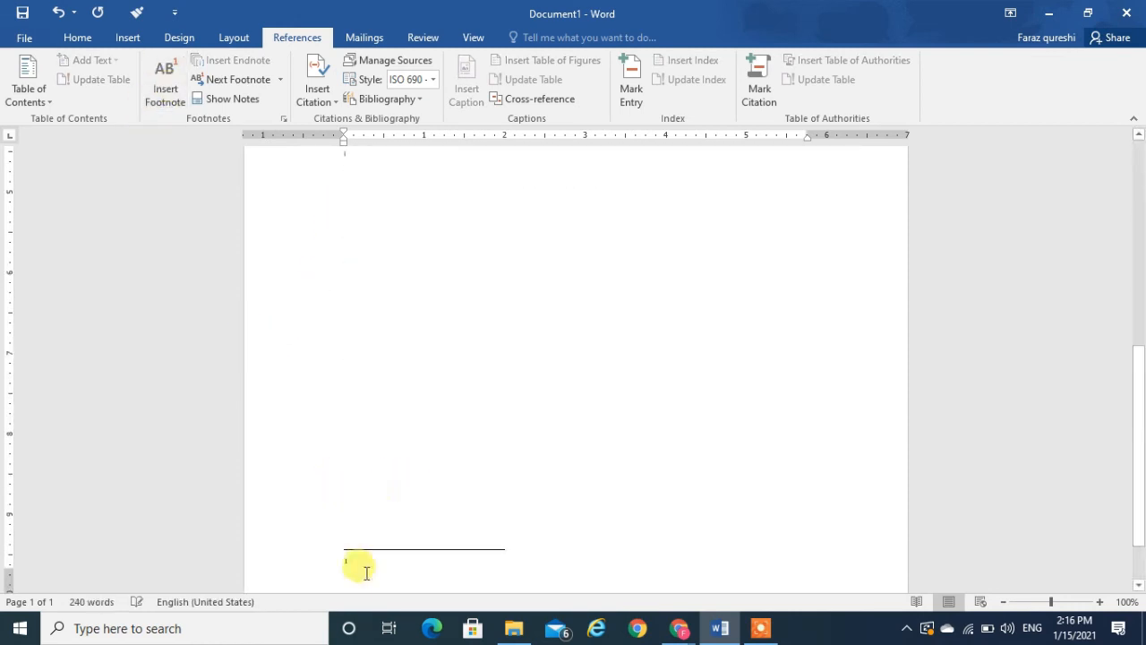
Go from the endnote mark below the text to its reference in the first paragraph and highlight the passage before it
left_click_drag(1139, 490, 1139, 304)
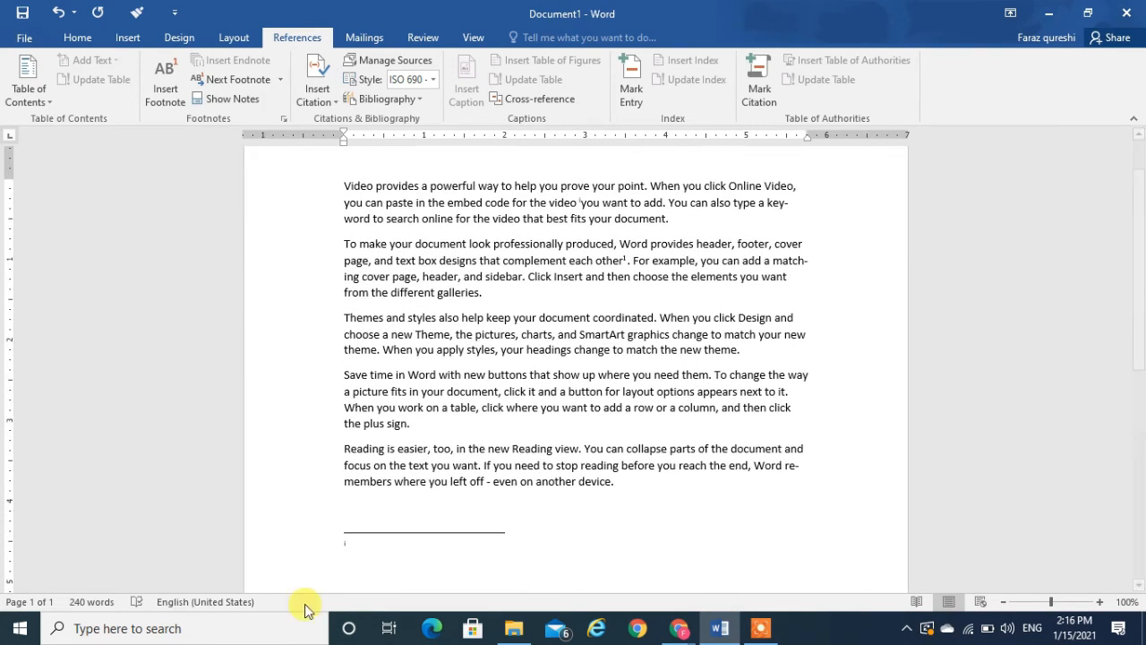
right_click(348, 544)
double_click(344, 544)
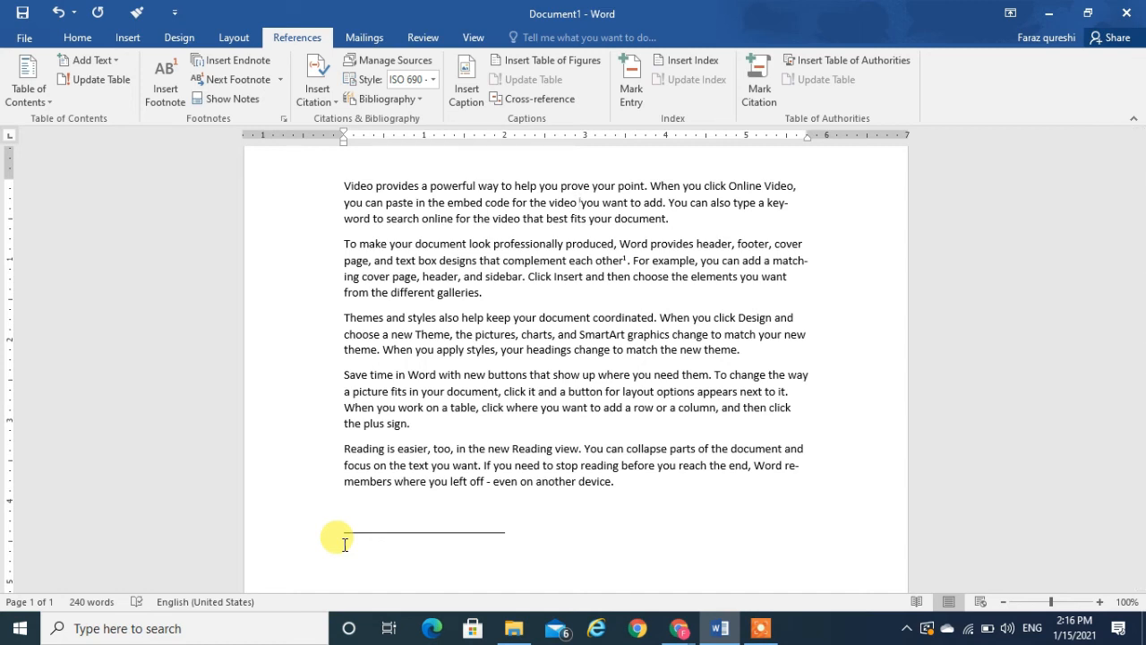
left_click_drag(579, 202, 332, 174)
left_click(582, 204)
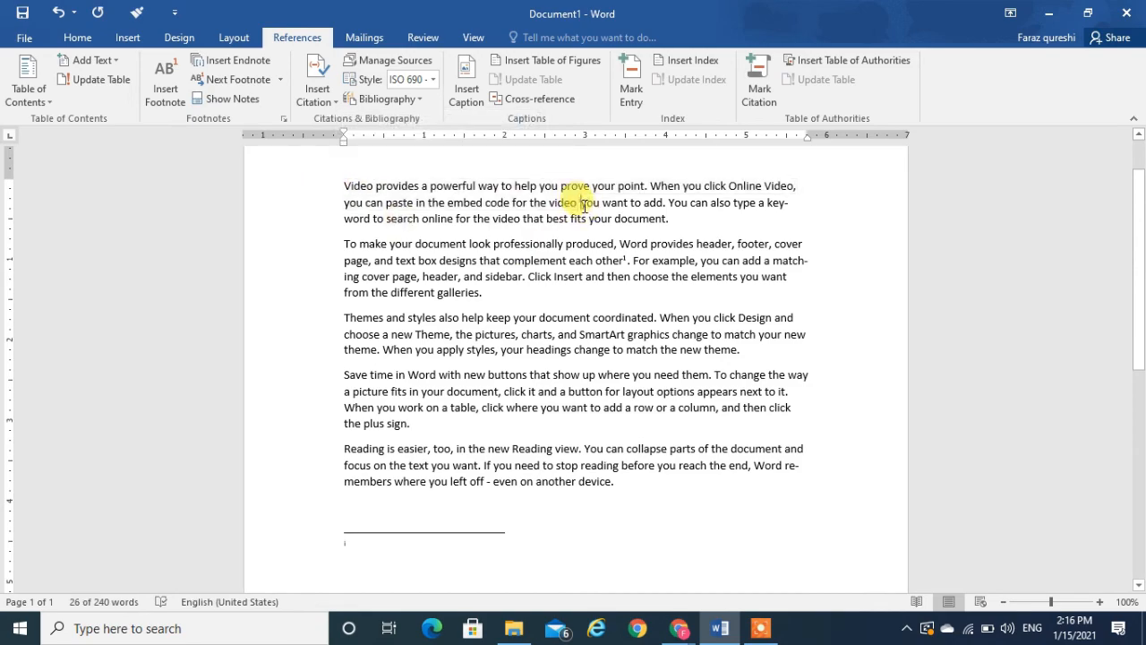
Zoom the document to 180% and follow the endnote mark i back to its reference after "video" in the first paragraph
left_click(1100, 604)
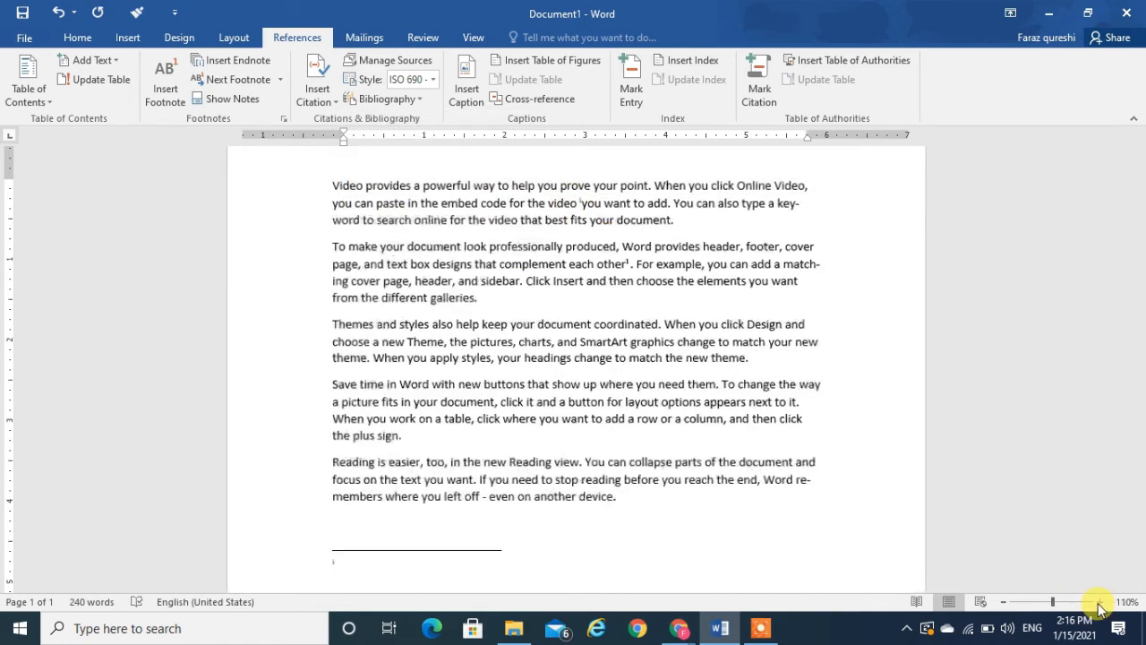
left_click(1100, 604)
left_click(1099, 604)
left_click(1099, 604)
left_click(1100, 604)
left_click(1099, 604)
left_click(1100, 604)
left_click(1100, 603)
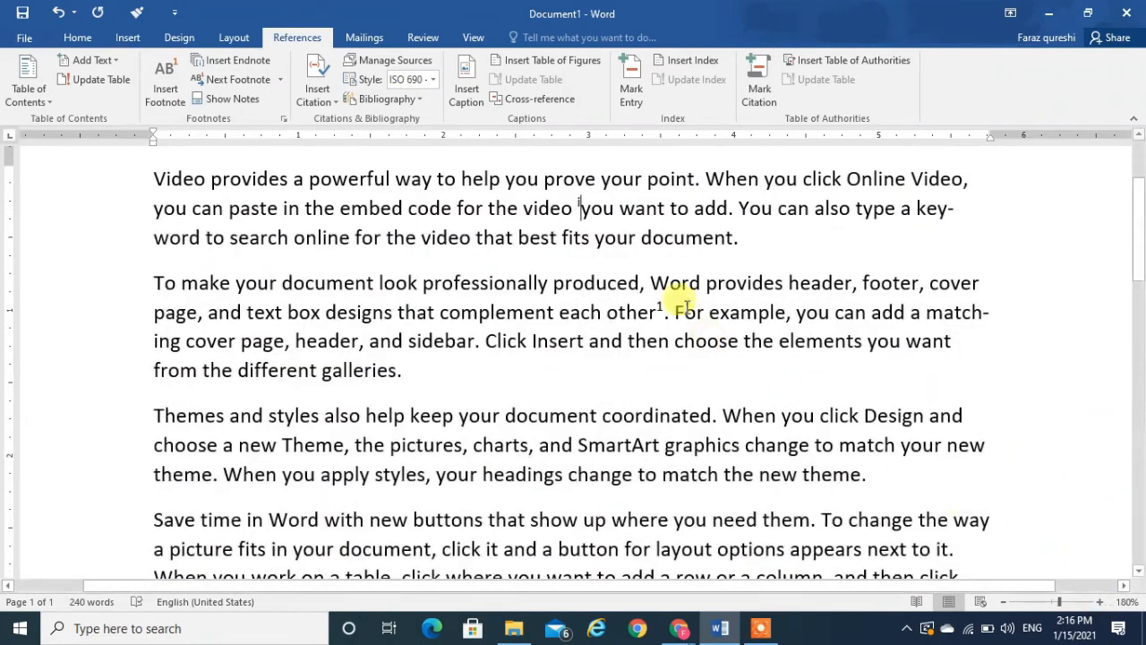
double_click(548, 207)
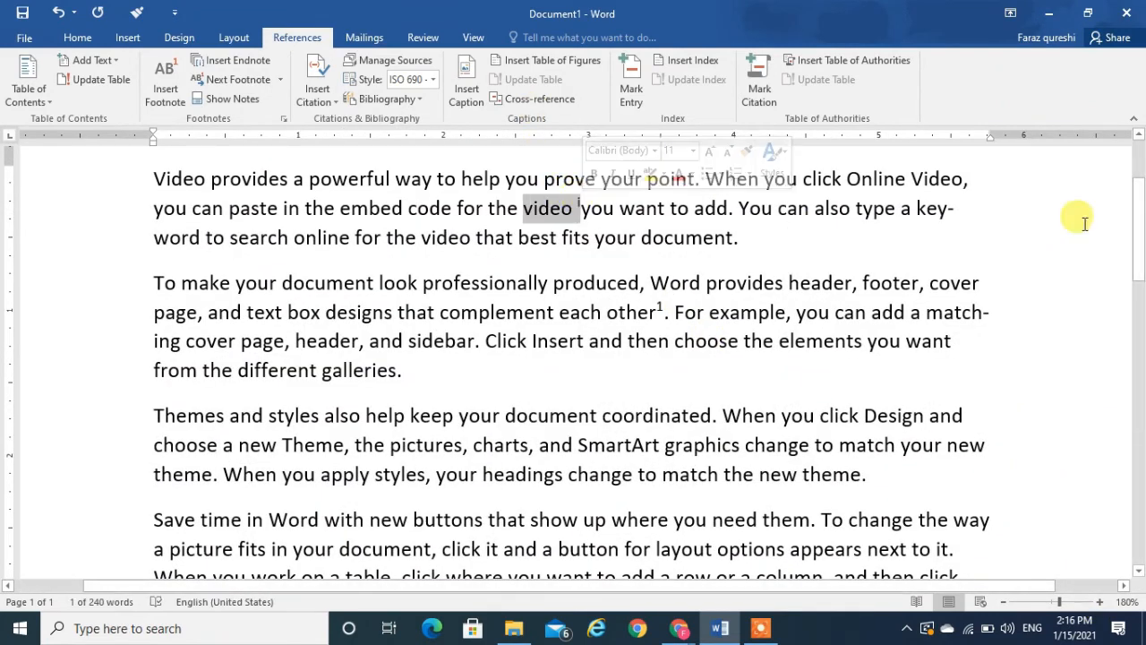
left_click_drag(1137, 230, 1139, 342)
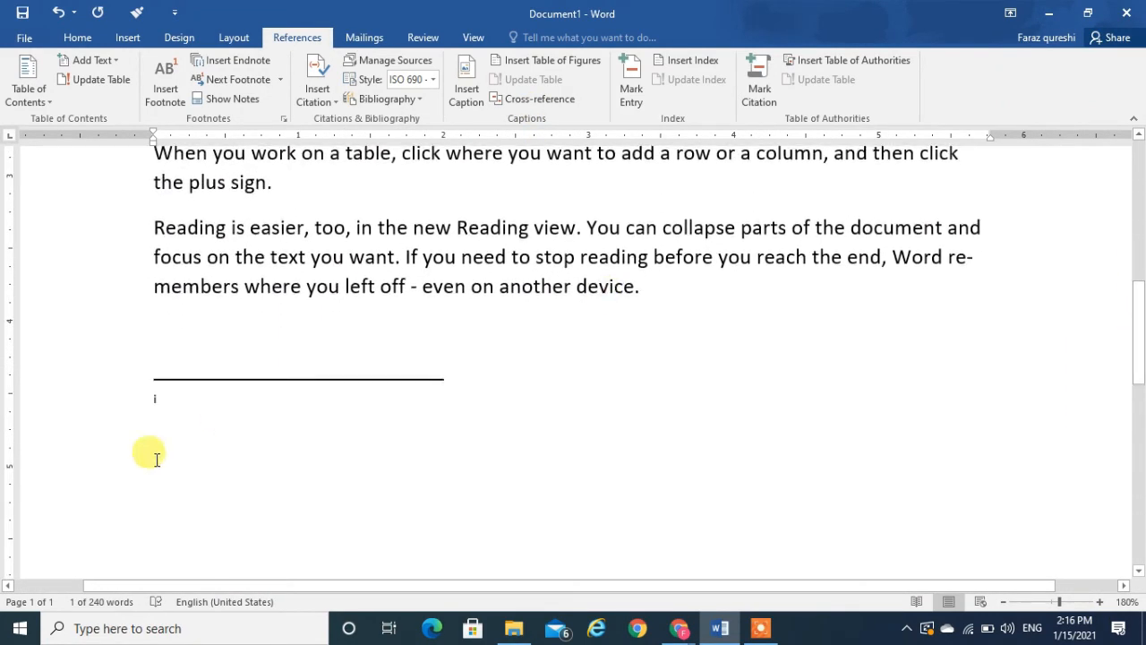
double_click(154, 397)
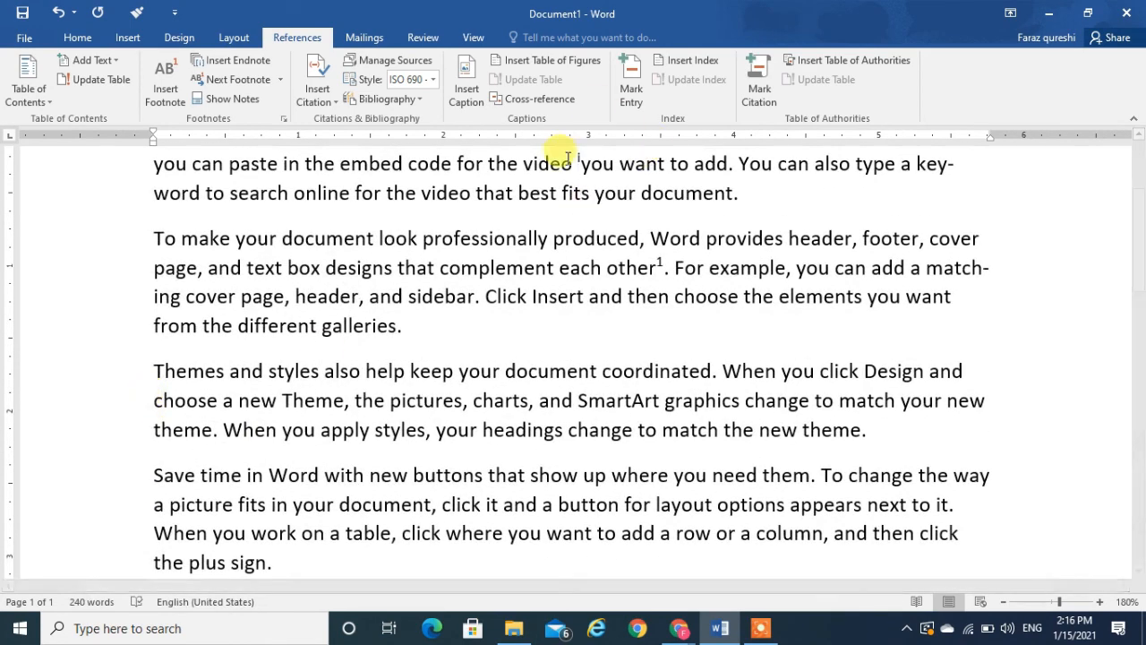
Follow footnote mark 1 at the page end to its reference in the second paragraph and highlight the passage before it
left_click_drag(1141, 243, 1119, 519)
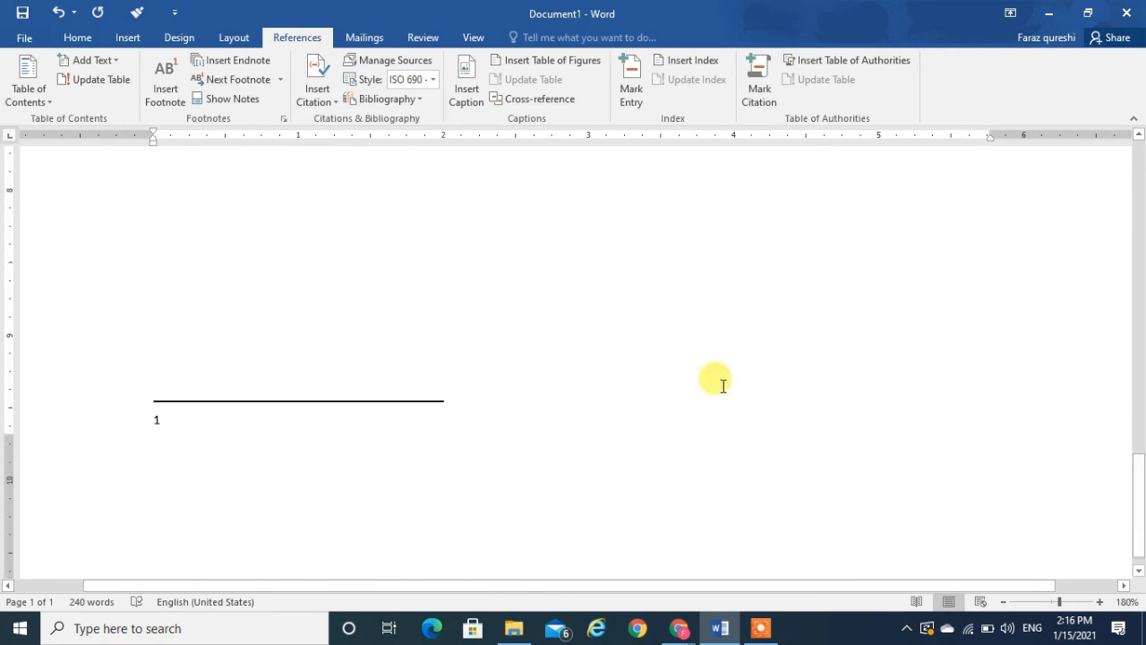
left_click(156, 419)
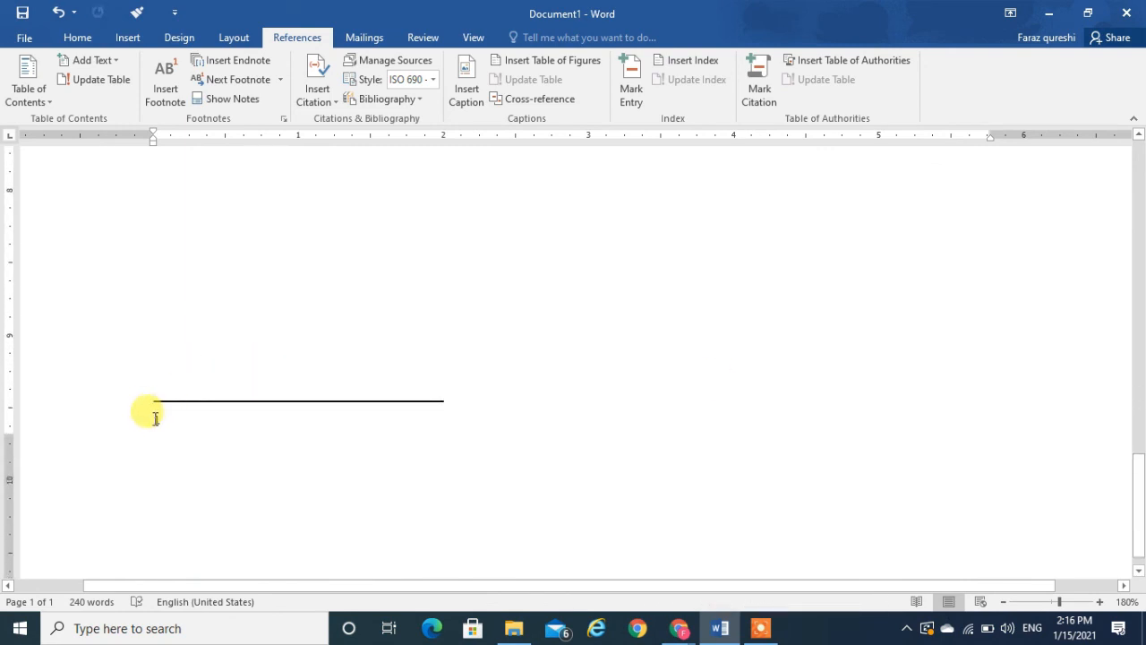
double_click(156, 420)
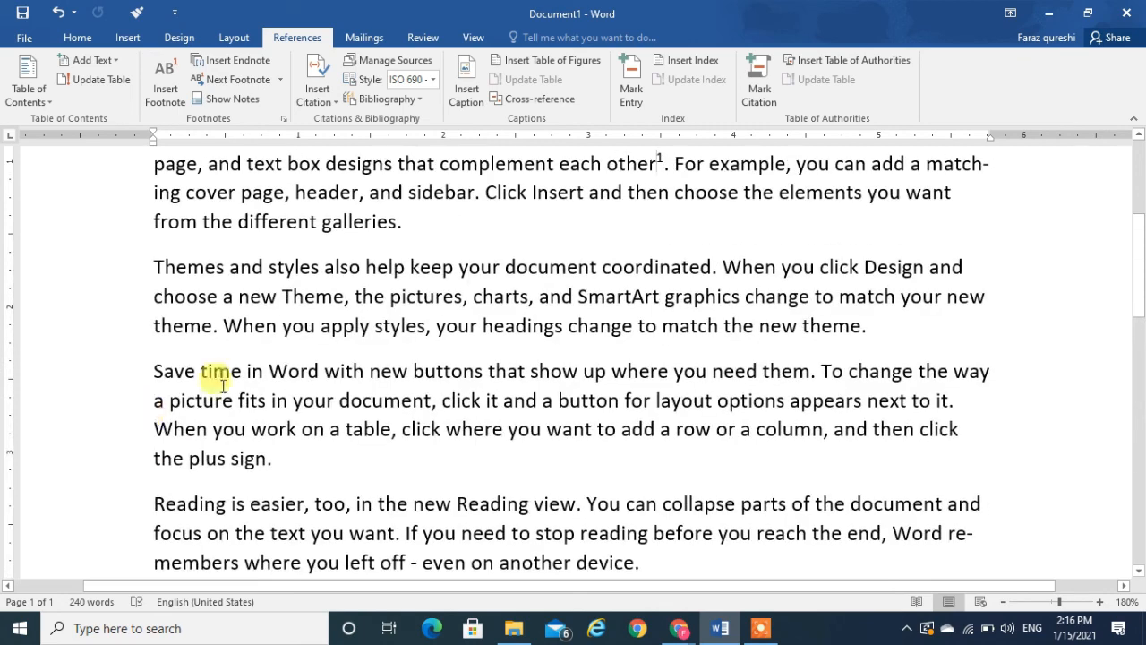
left_click_drag(670, 163, 154, 201)
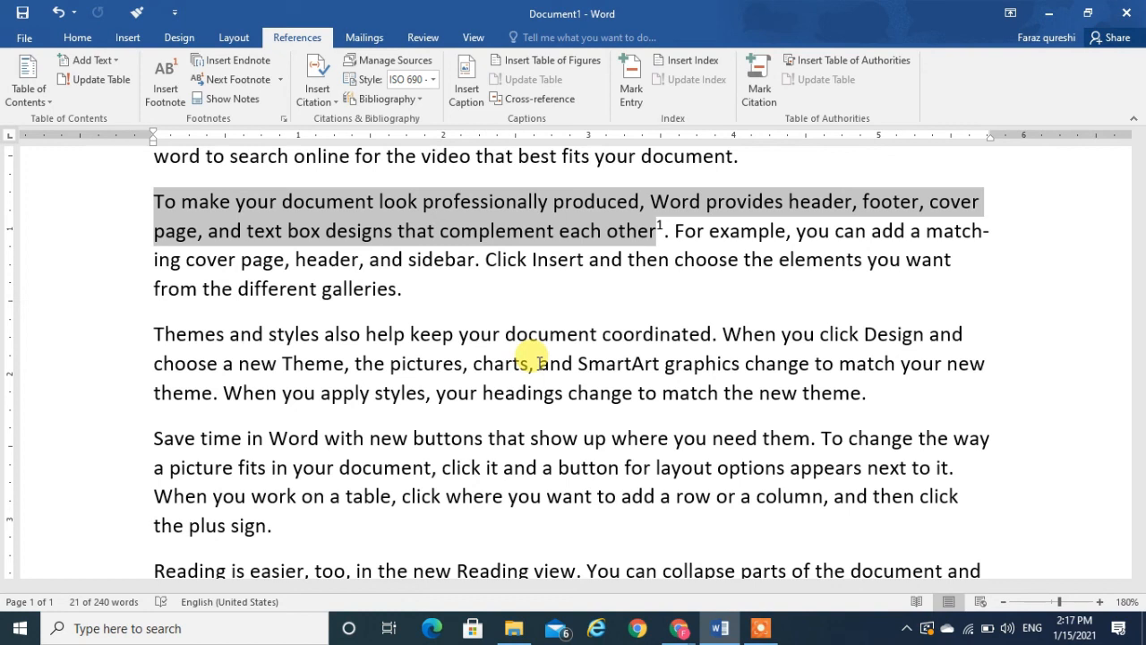
left_click(760, 627)
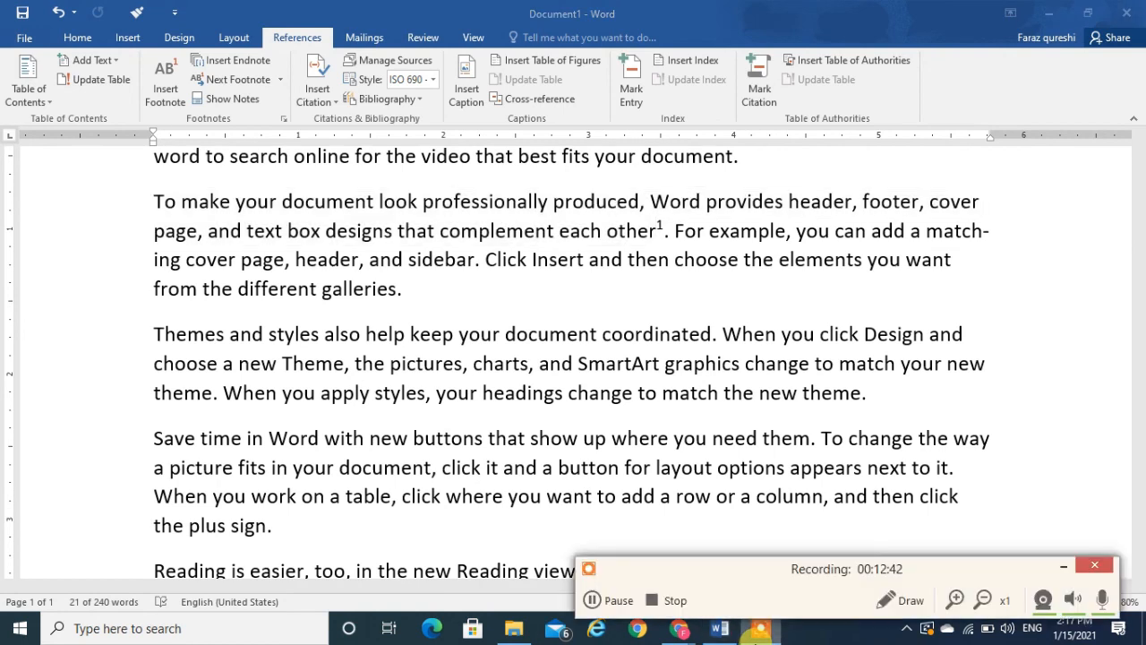